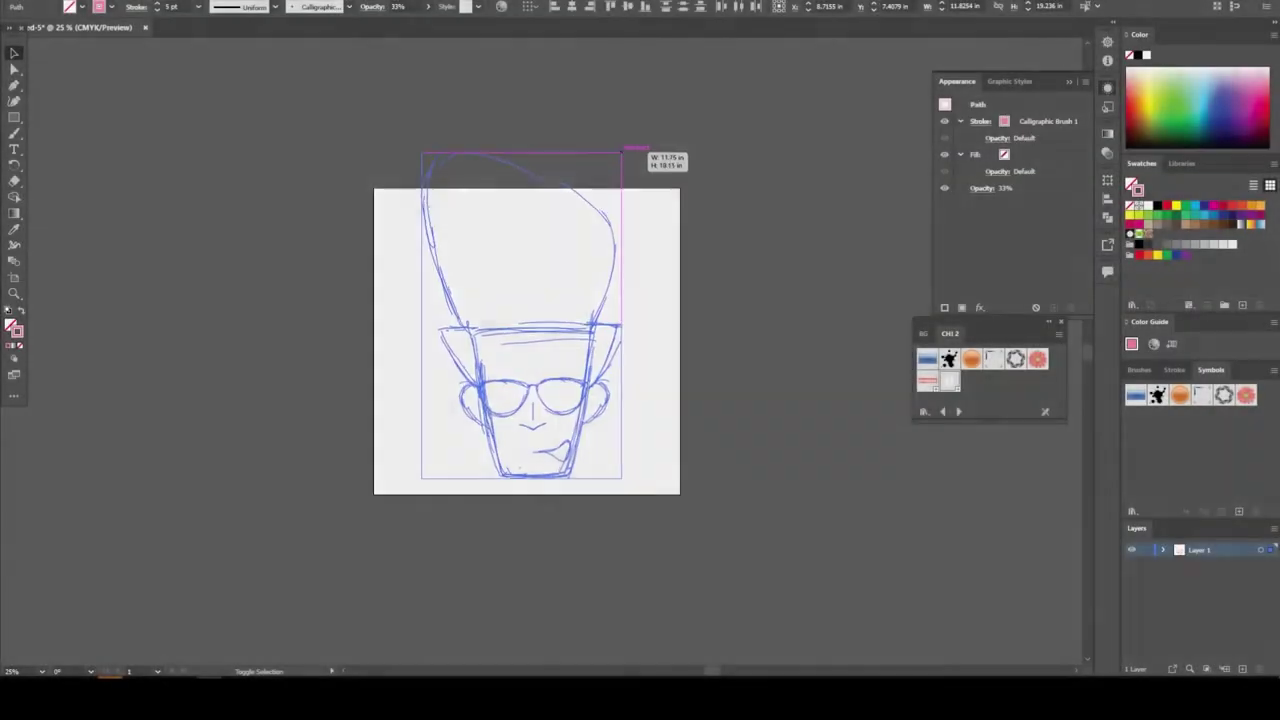
Scale the head sketch up to fill the artboard, then add Layer 2 above it with Layer 1 locked.
drag(602, 217, 617, 201)
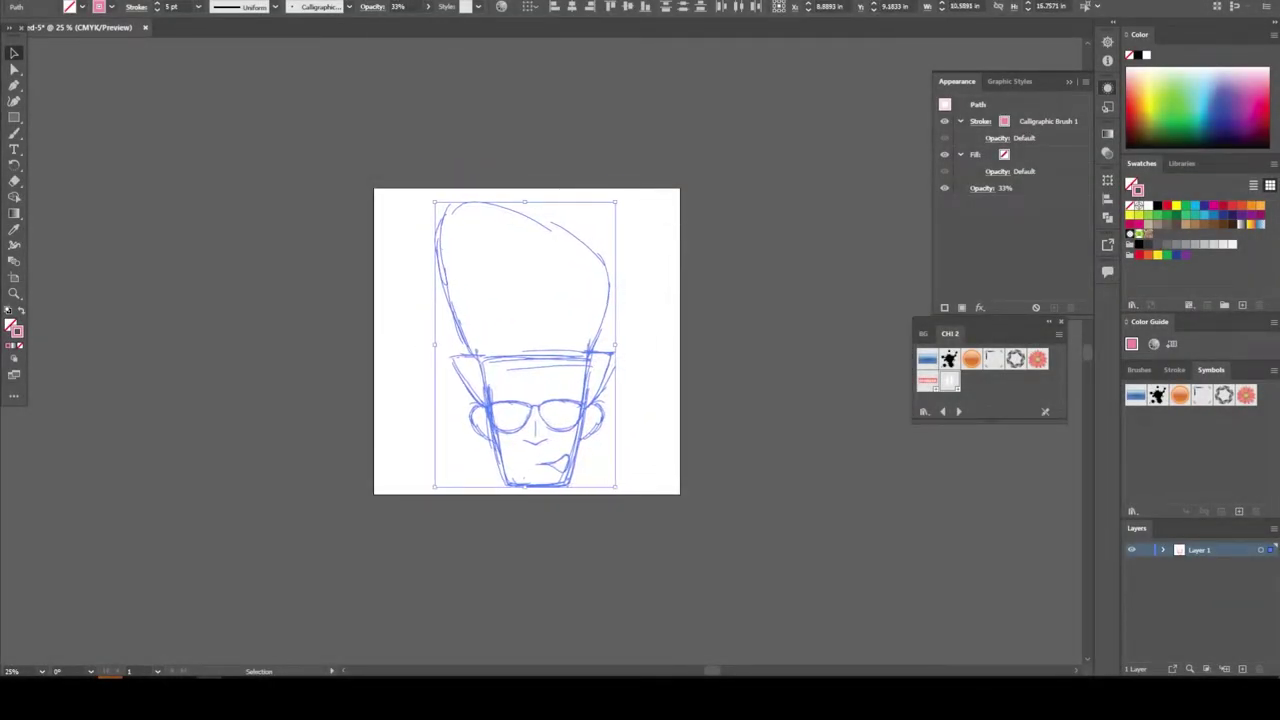
key(ctrl+shift+a)
key(ctrl+equal)
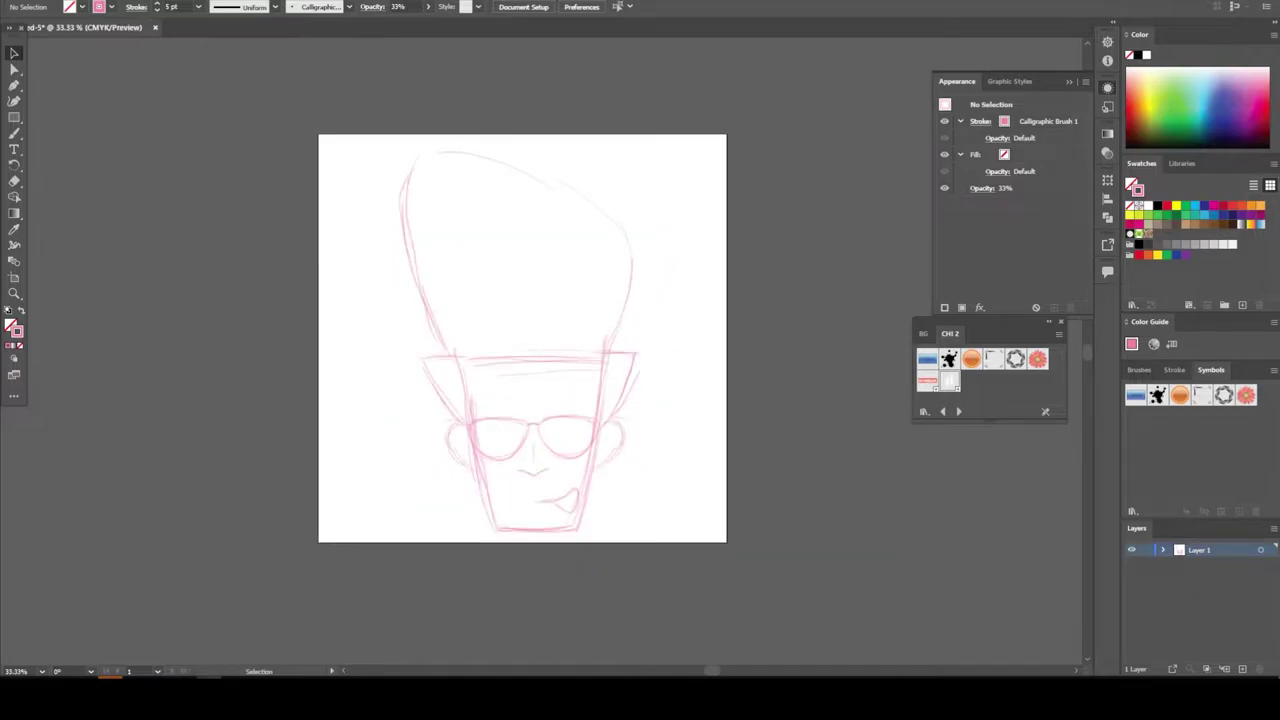
key(ctrl+l)
key(ctrl+equal)
key(ctrl+equal)
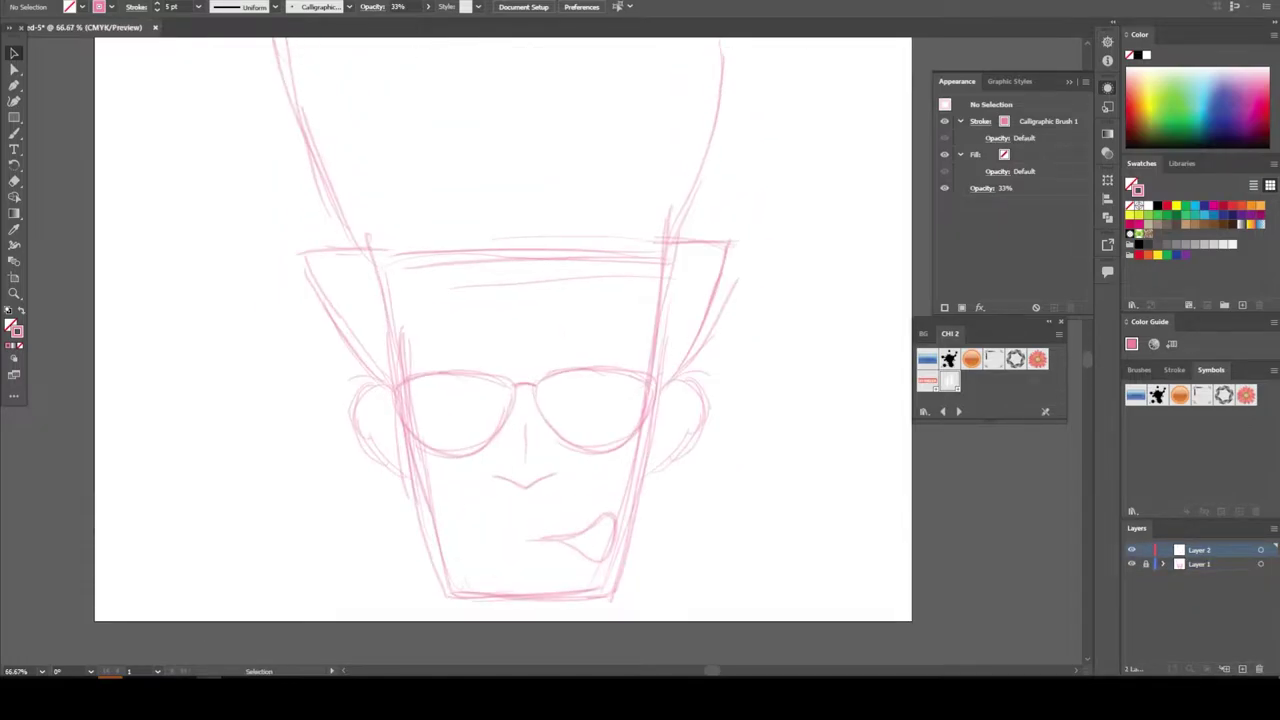
Reset to default black stroke colours and adjust the Paintbrush settings using off-artboard test strokes.
key(d)
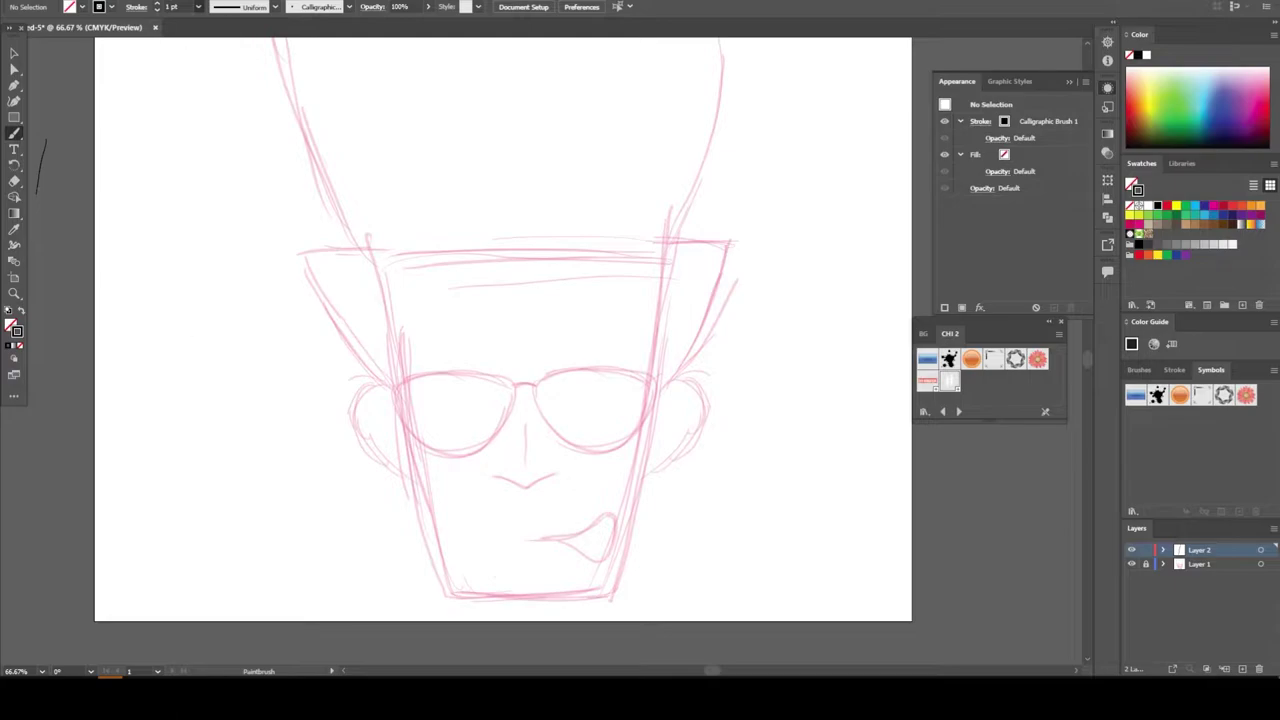
drag(67, 101, 44, 198)
scroll(610, 552, down, 2)
scroll(610, 552, up, 1)
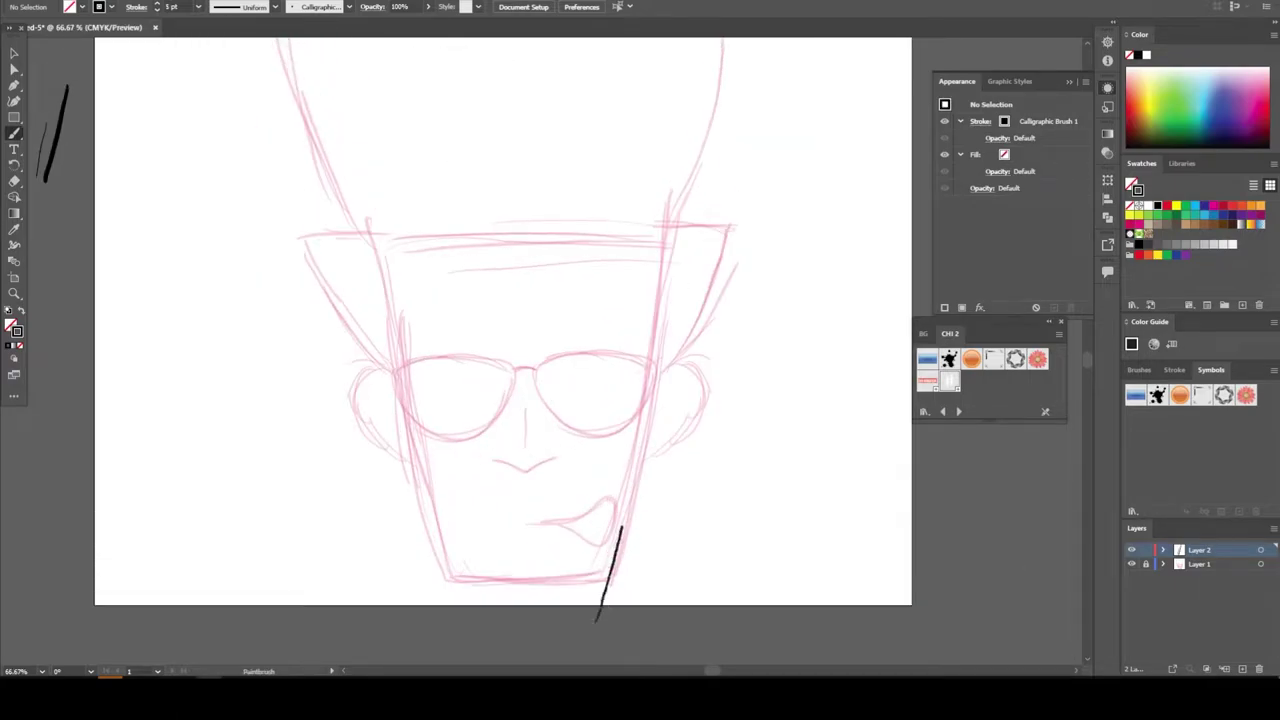
key(ctrl+z)
double_click(14, 133)
click(654, 414)
drag(66, 118, 60, 192)
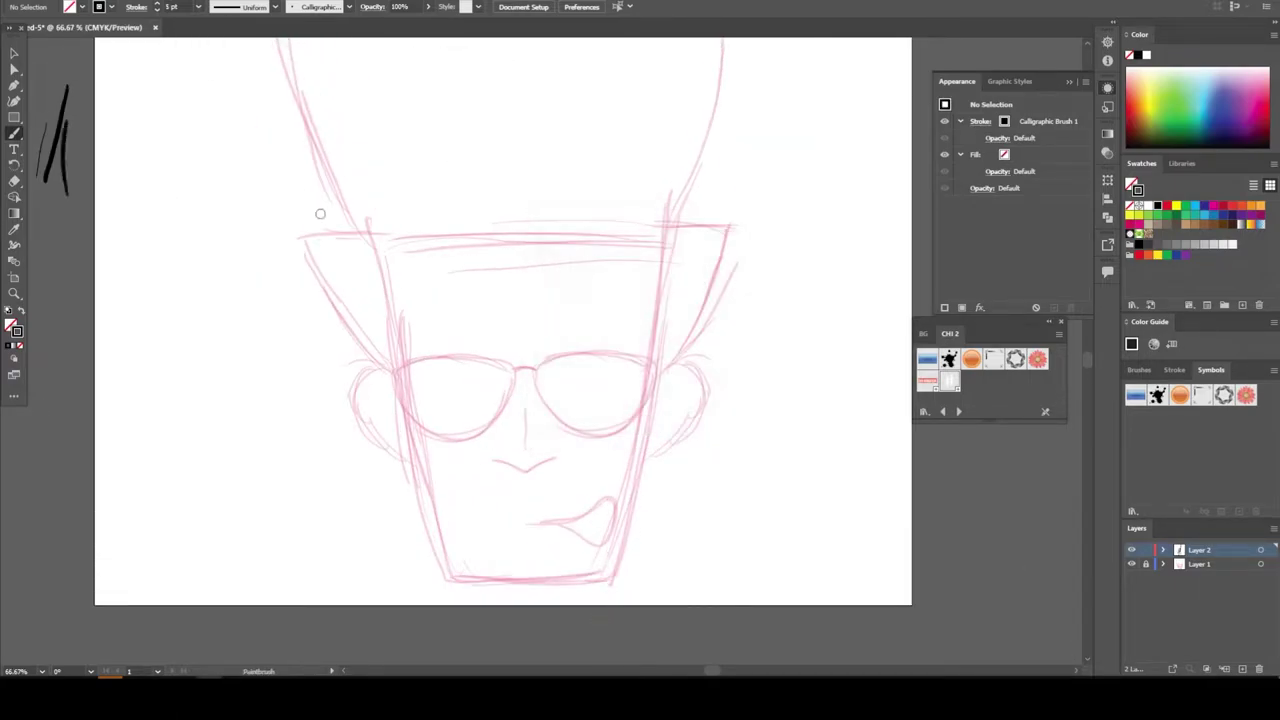
Paint the left and right sides of the face and the chin line in black.
drag(455, 628, 363, 176)
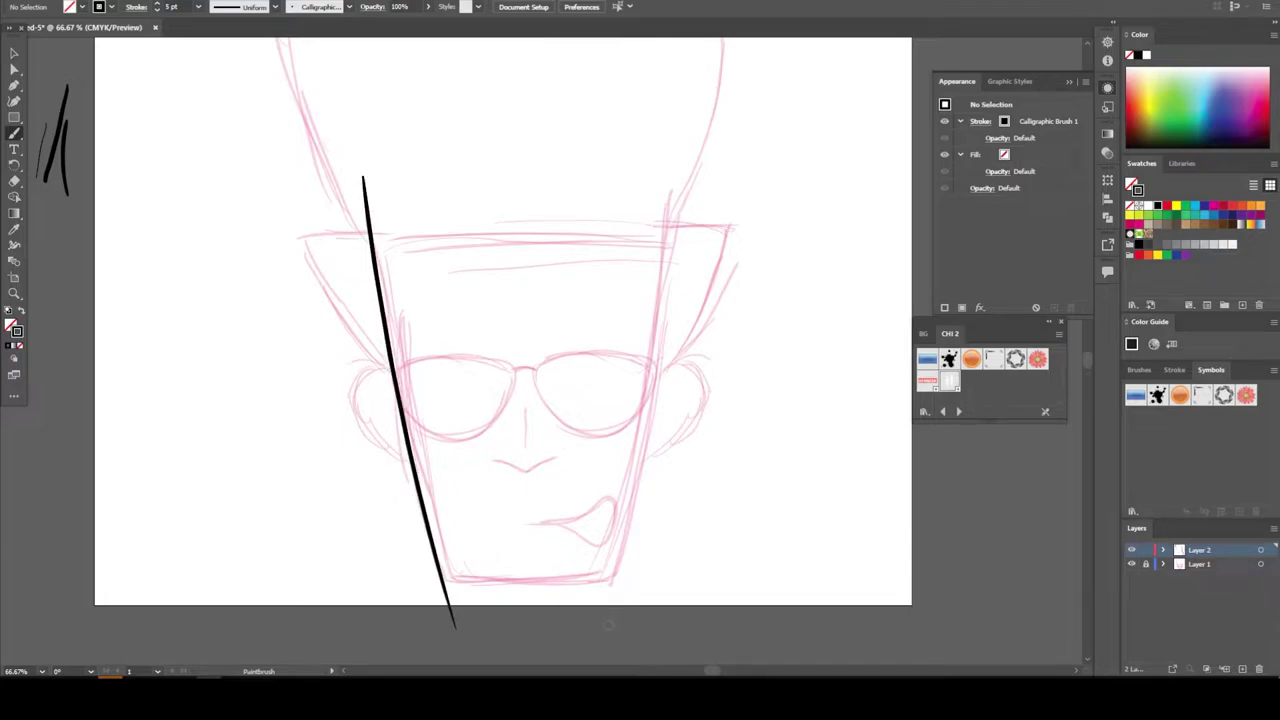
key(ctrl+z)
drag(66, 58, 56, 250)
mouse_move(461, 645)
mouse_down()
mouse_move(407, 447)
mouse_move(363, 176)
mouse_up()
drag(598, 630, 668, 168)
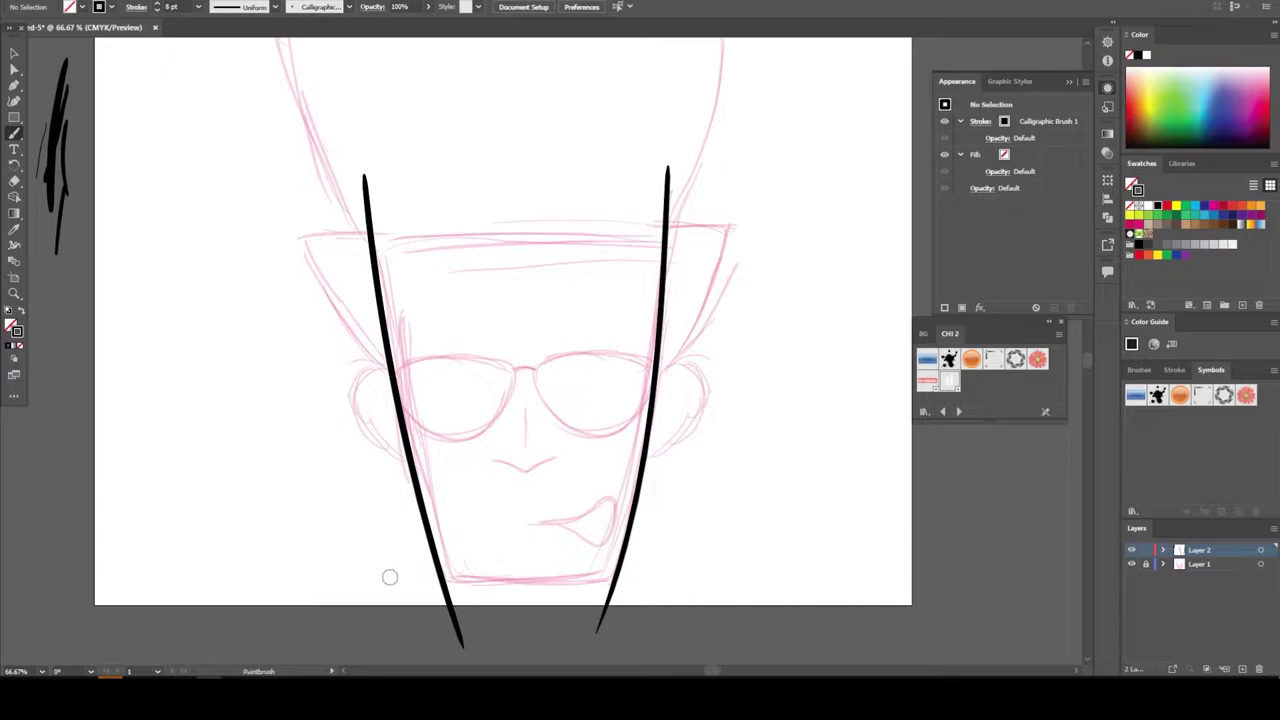
drag(390, 577, 666, 576)
drag(658, 462, 642, 387)
key(ctrl+z)
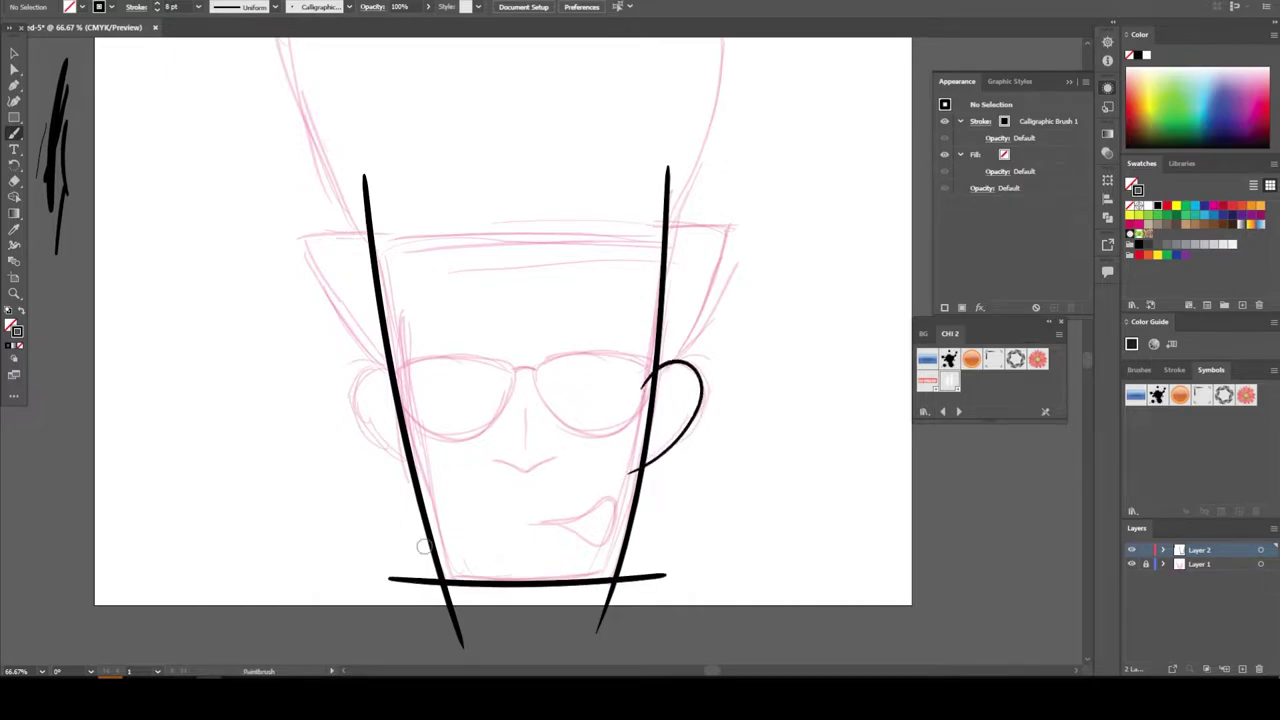
scroll(540, 500, up, 1)
scroll(540, 500, up, 1)
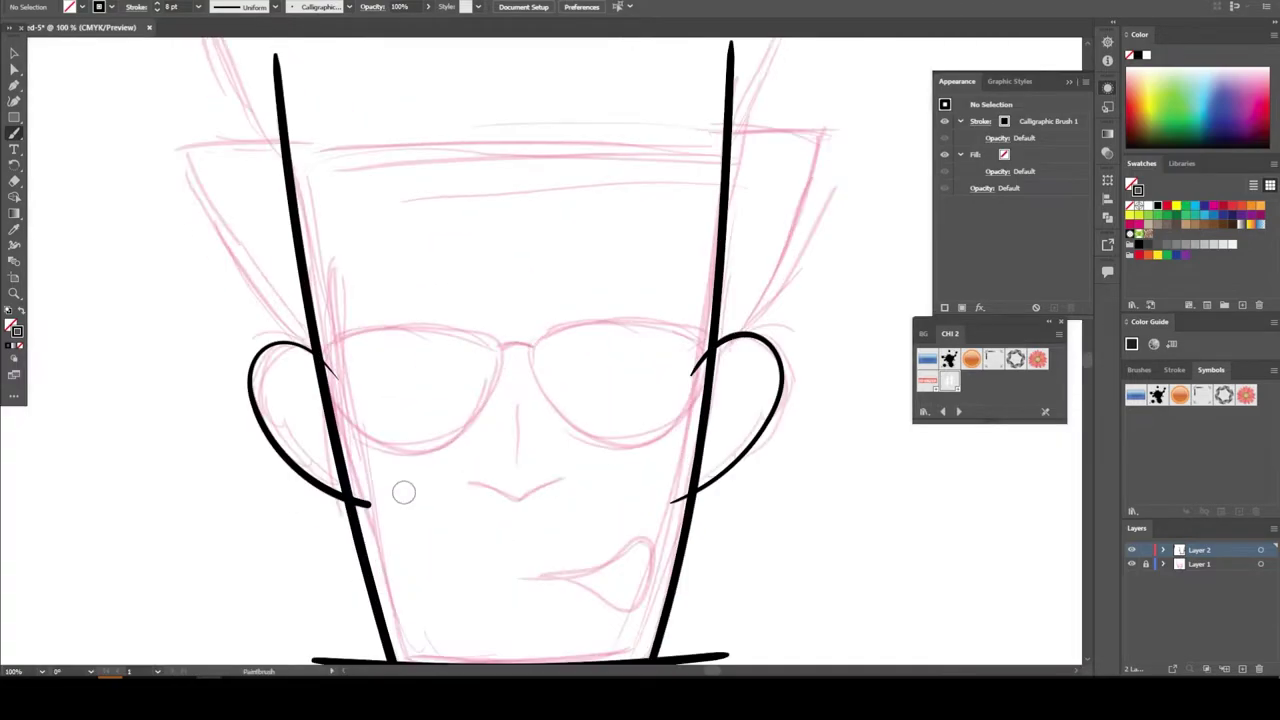
scroll(540, 500, up, 1)
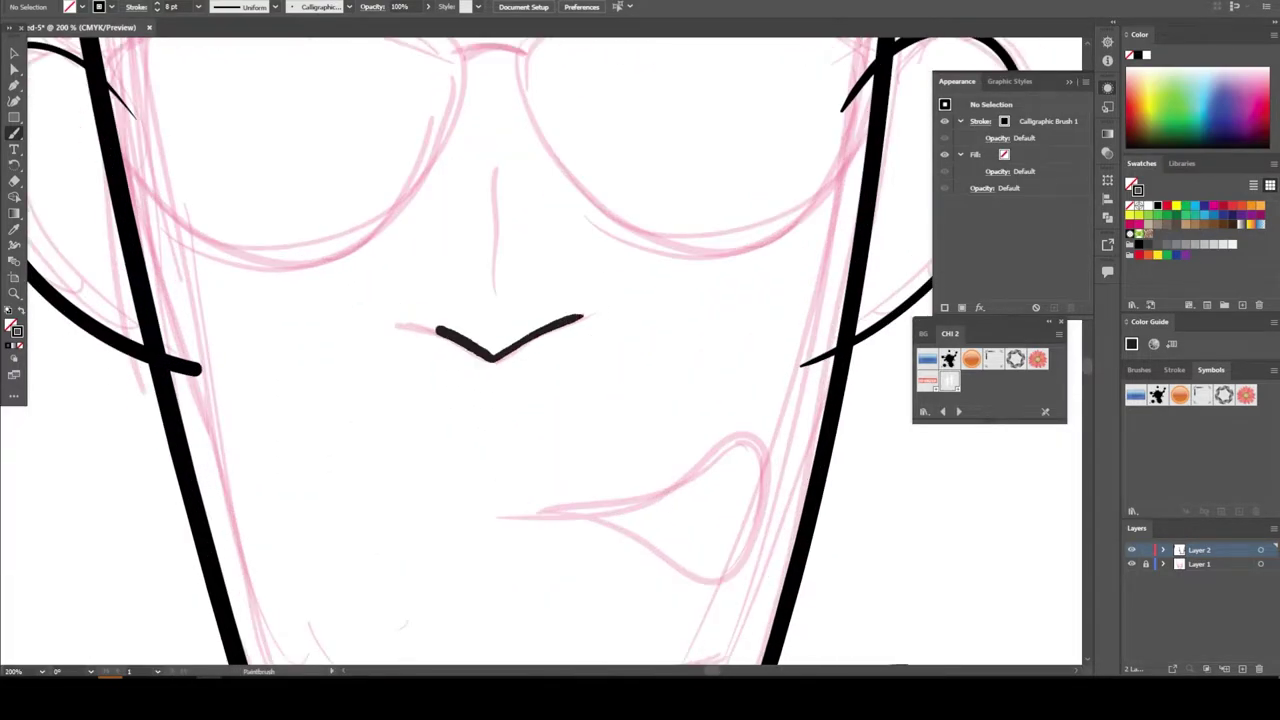
Ink the two crossed X strokes under the nose, the vertical nose line and the curled lip loop.
drag(396, 318, 438, 342)
key(ctrl+z)
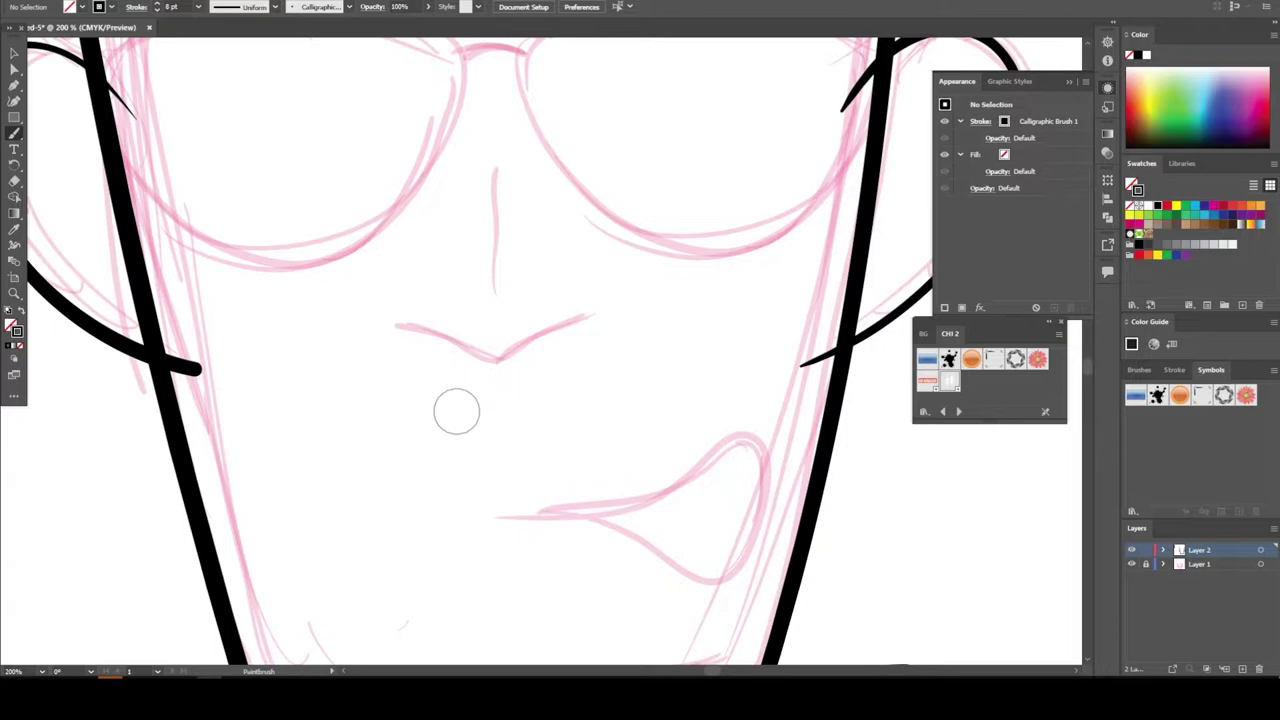
drag(445, 422, 590, 318)
drag(535, 433, 378, 319)
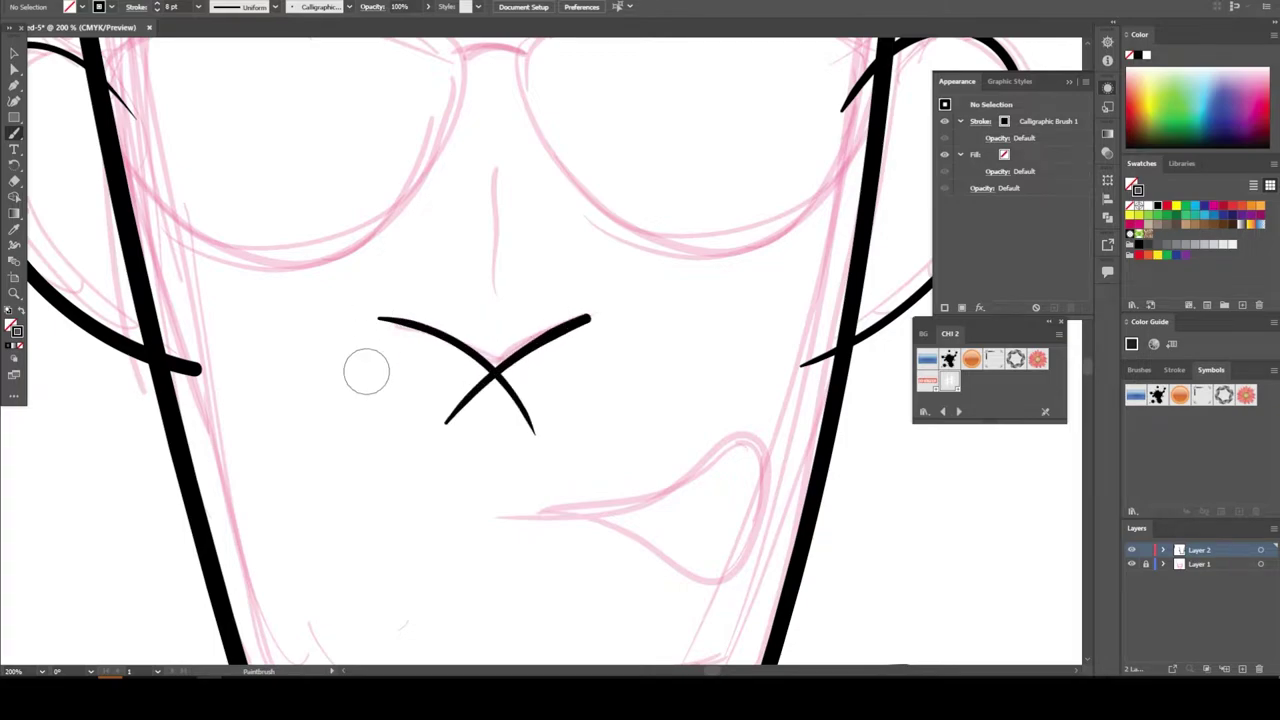
key(ctrl+z)
drag(538, 424, 401, 320)
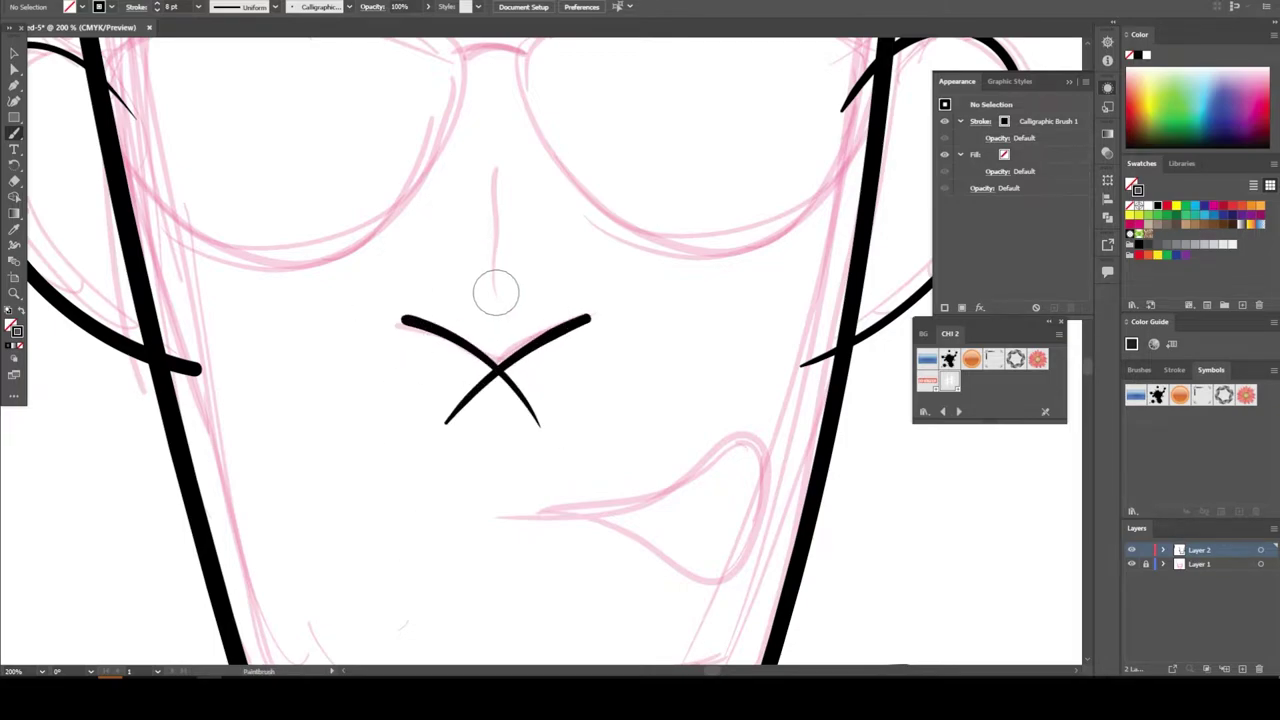
drag(496, 292, 494, 157)
scroll(512, 495, down, 1)
drag(452, 492, 487, 480)
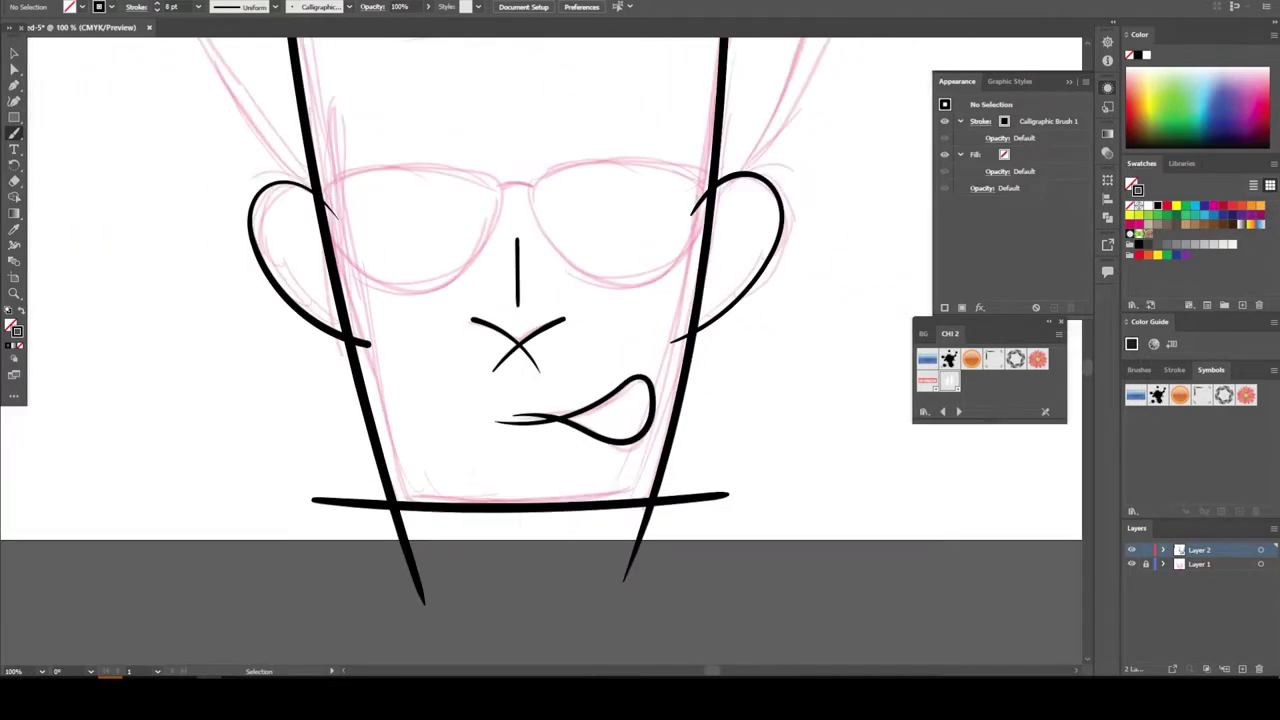
Select all the inked strokes and expand their appearance into filled shapes.
key(v)
key(ctrl+1)
key(ctrl+a)
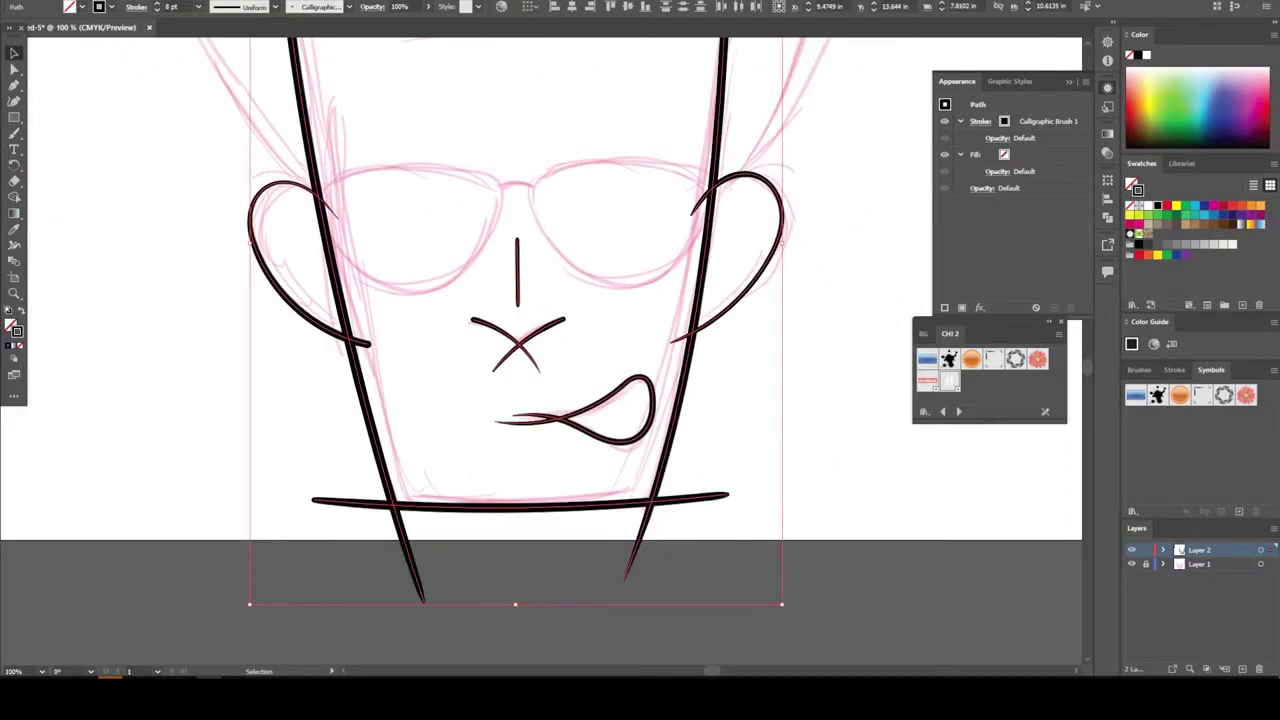
key(alt+o)
click(200, 154)
Open the Pathfinder panel and trim stray stroke ends with the Direct Selection tool.
key(alt+w)
click(327, 469)
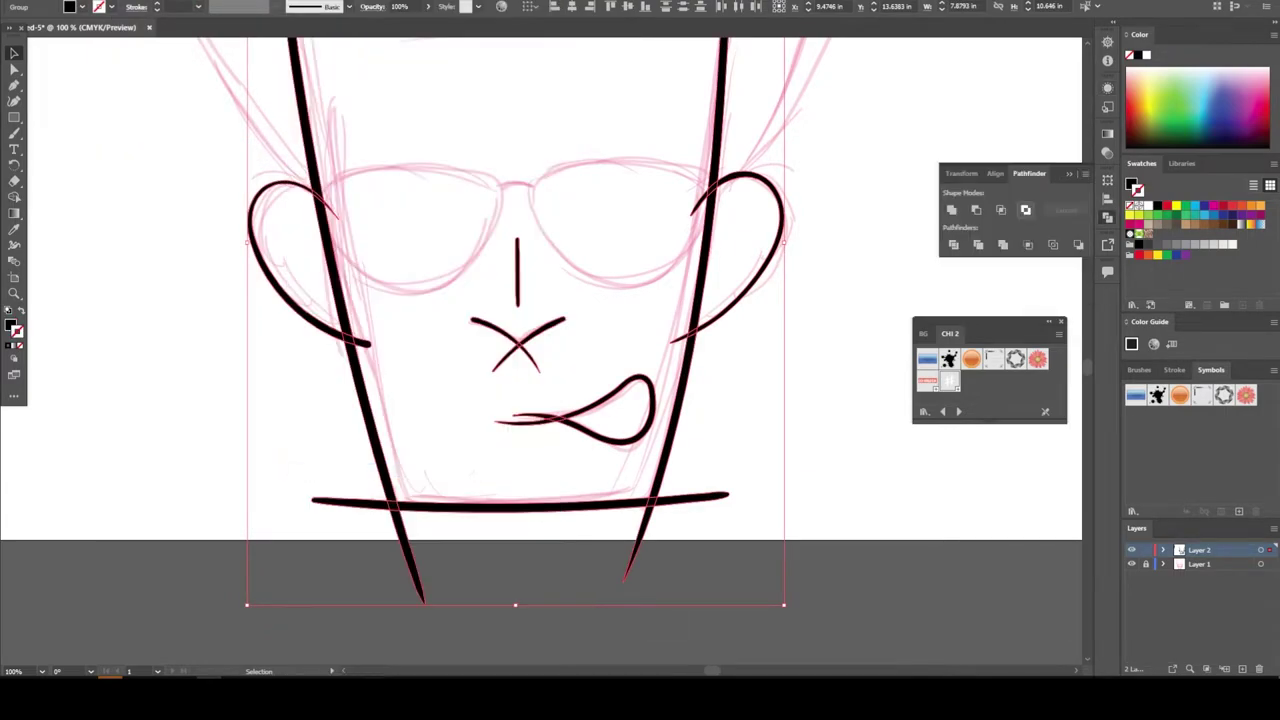
key(ctrl+shift+a)
key(a)
key(ctrl+equal)
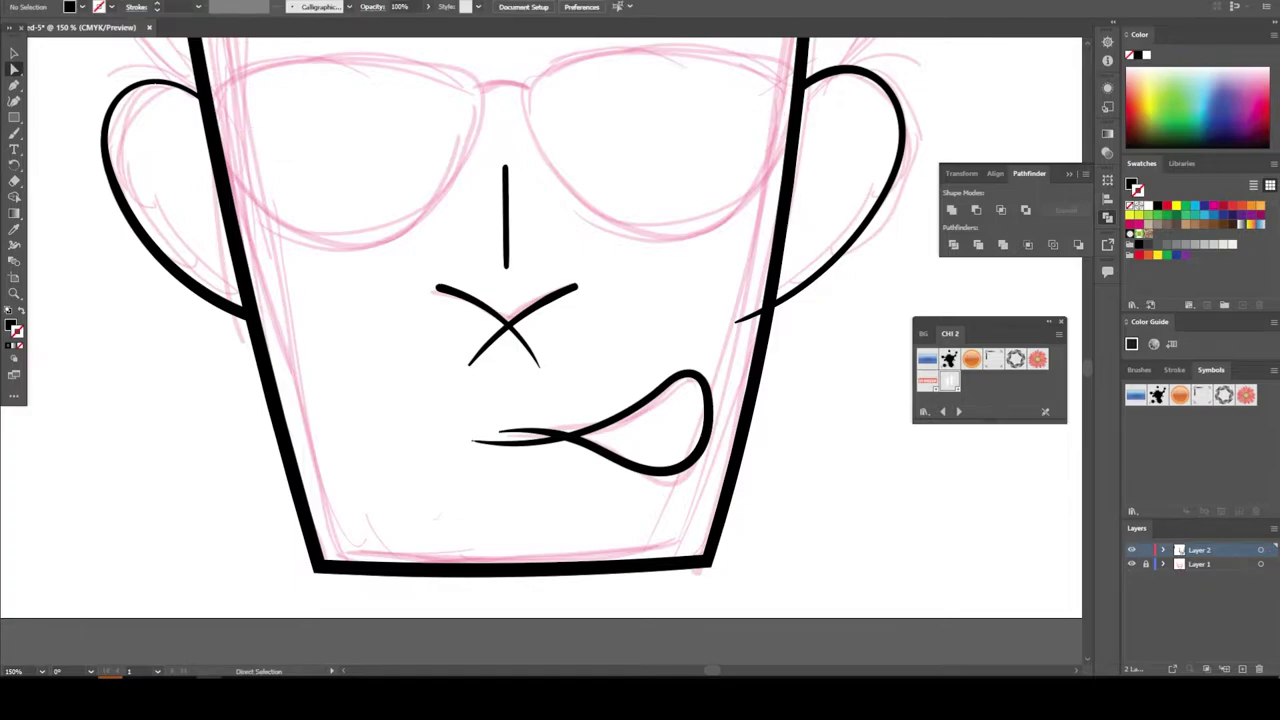
key(ctrl+minus)
key(ctrl+minus)
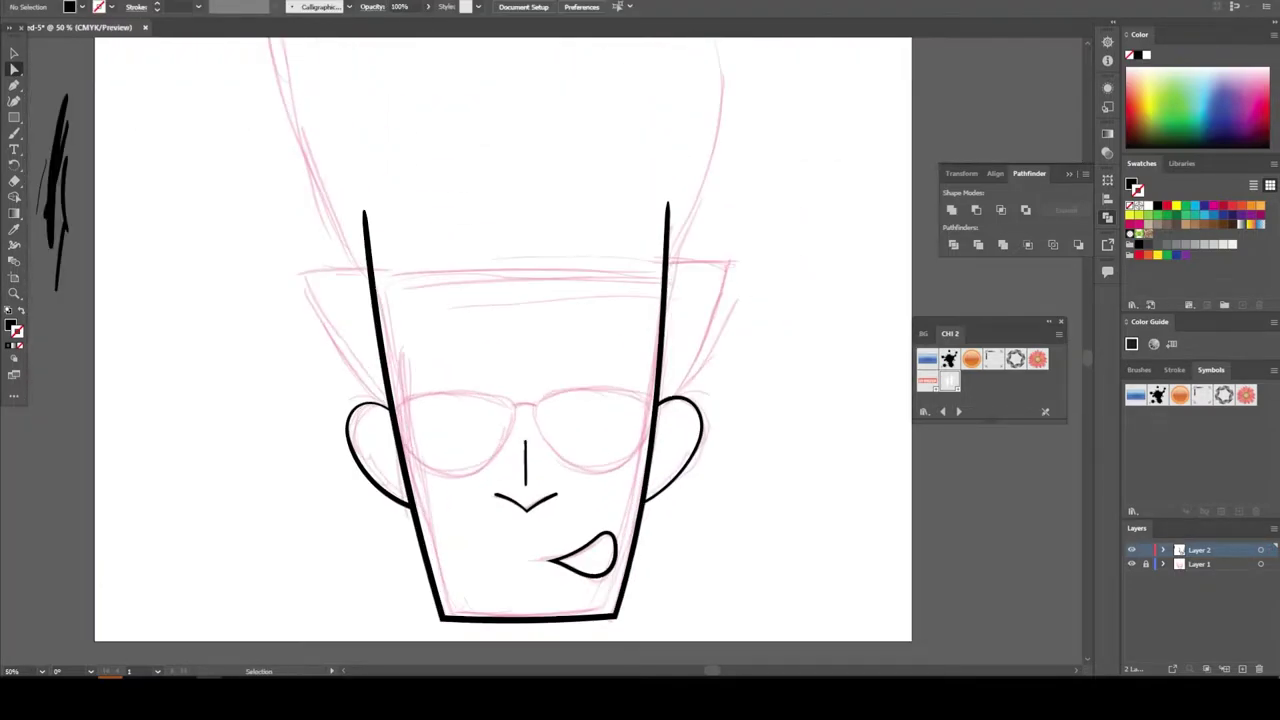
Trace the left sunglass lens as a solid black shape with the Pencil tool.
key(ctrl+equal)
key(ctrl+equal)
key(ctrl+equal)
click(14, 117)
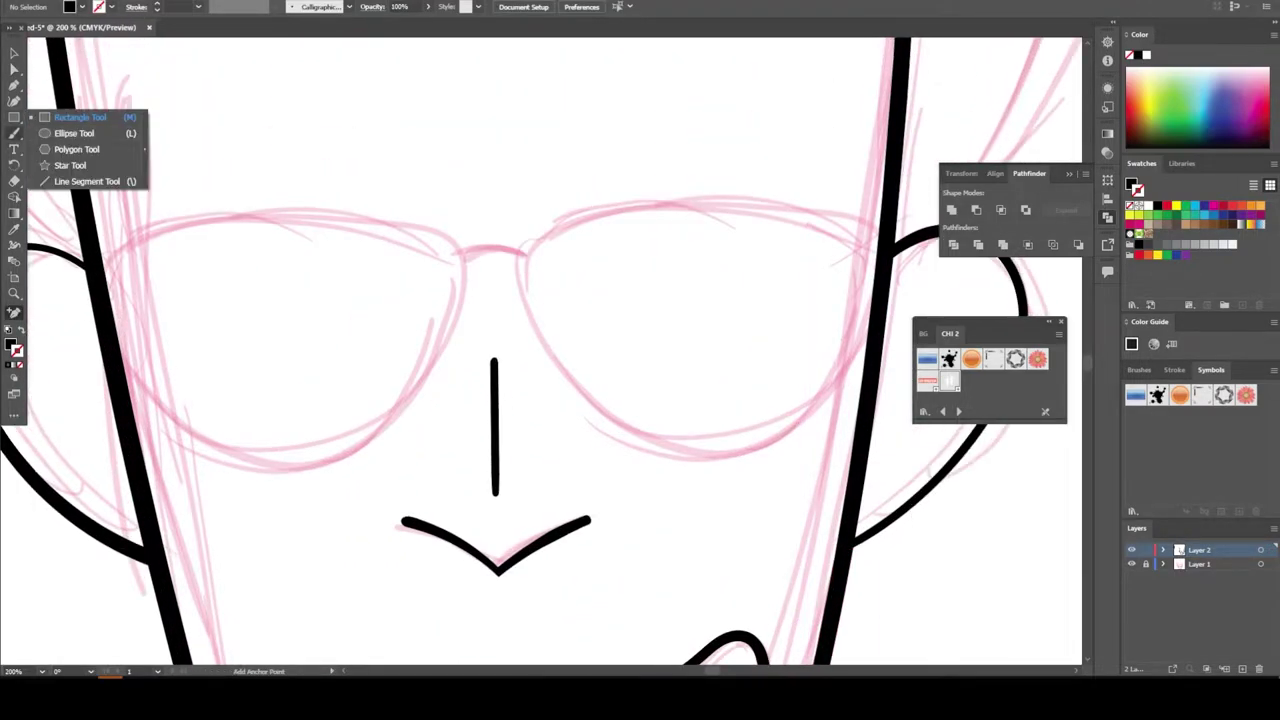
key(n)
key(Return)
key(Return)
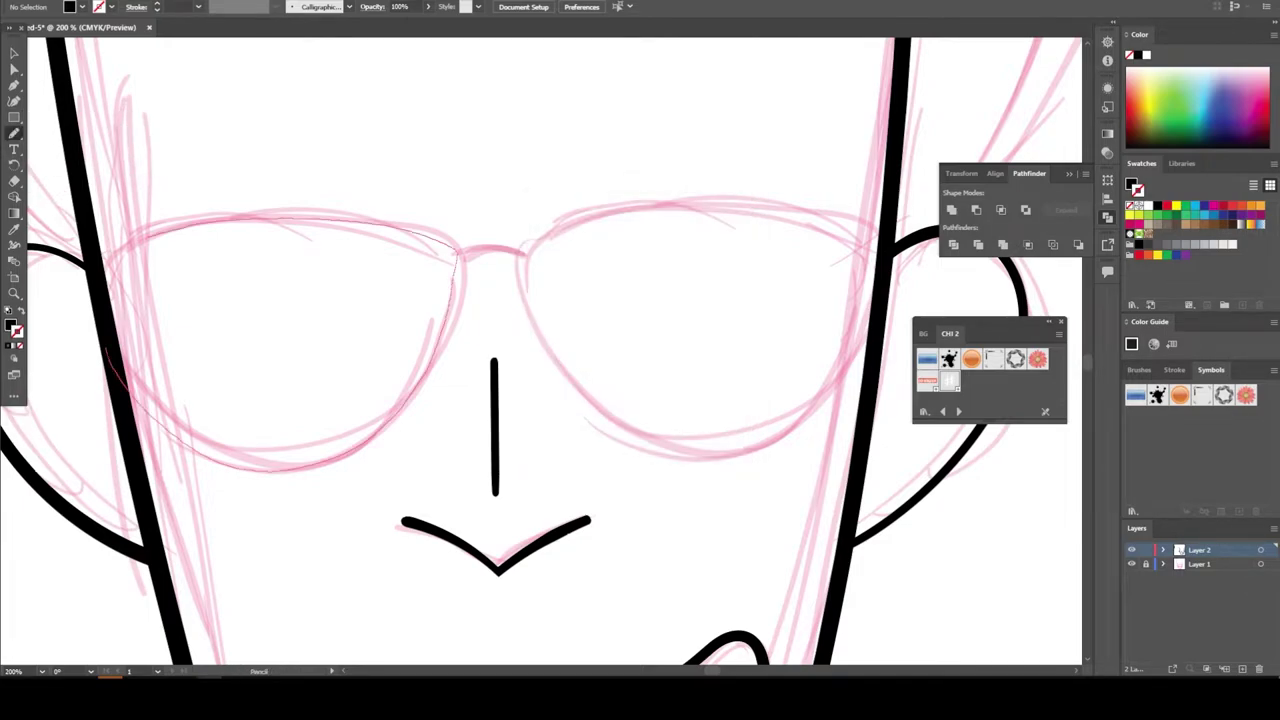
drag(92, 262, 455, 255)
Copy the lens onto the right eye, making it slightly taller and nudging it into place.
key(v)
drag(280, 340, 700, 340)
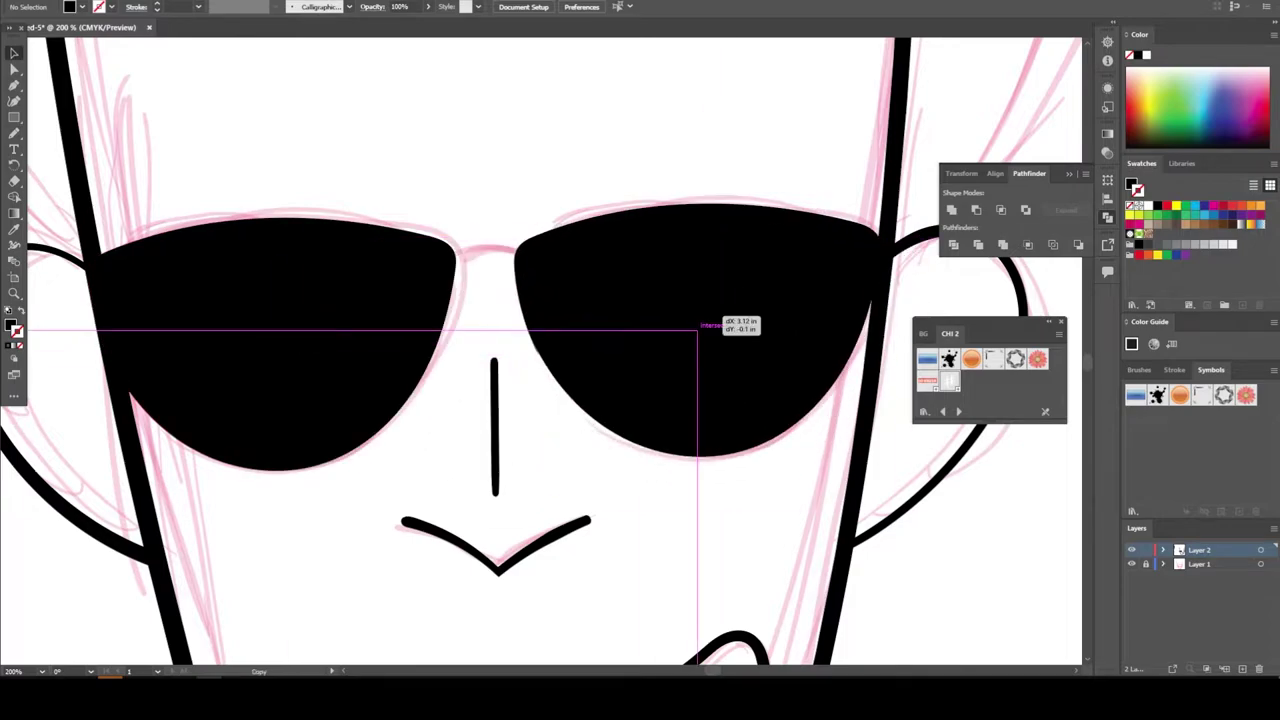
drag(701, 213, 701, 210)
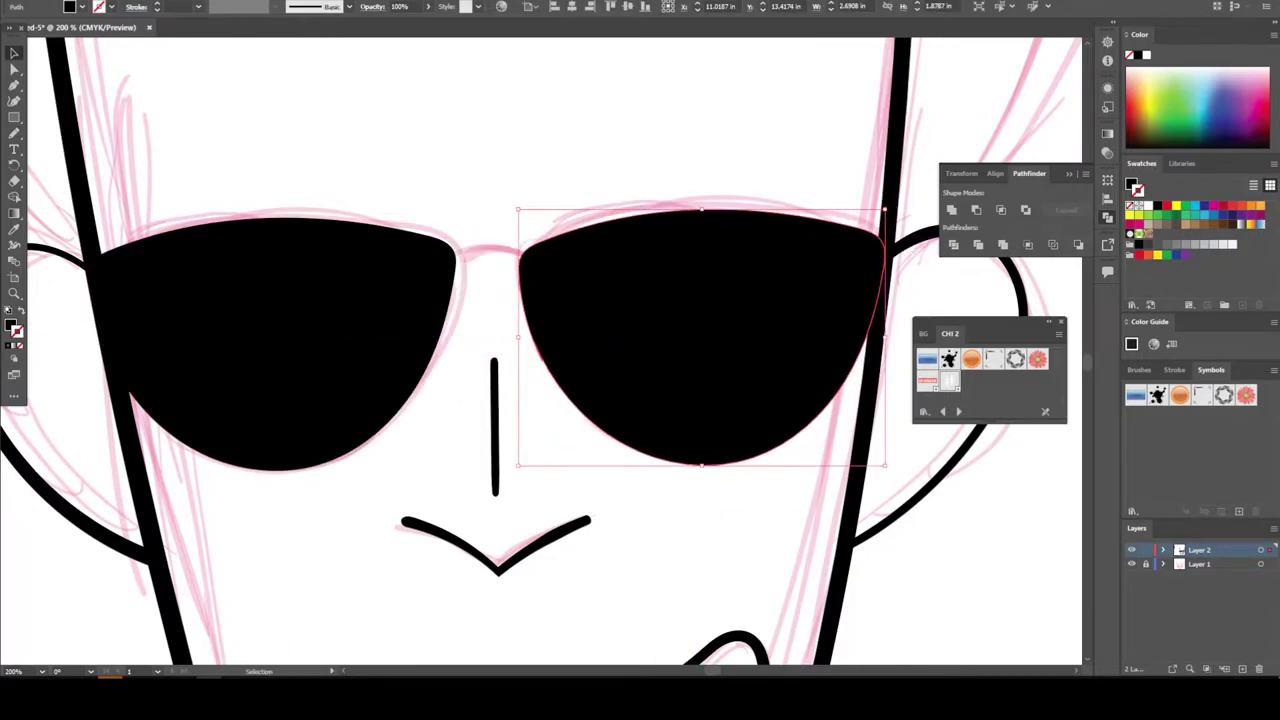
drag(701, 330, 705, 332)
key(ctrl+shift+a)
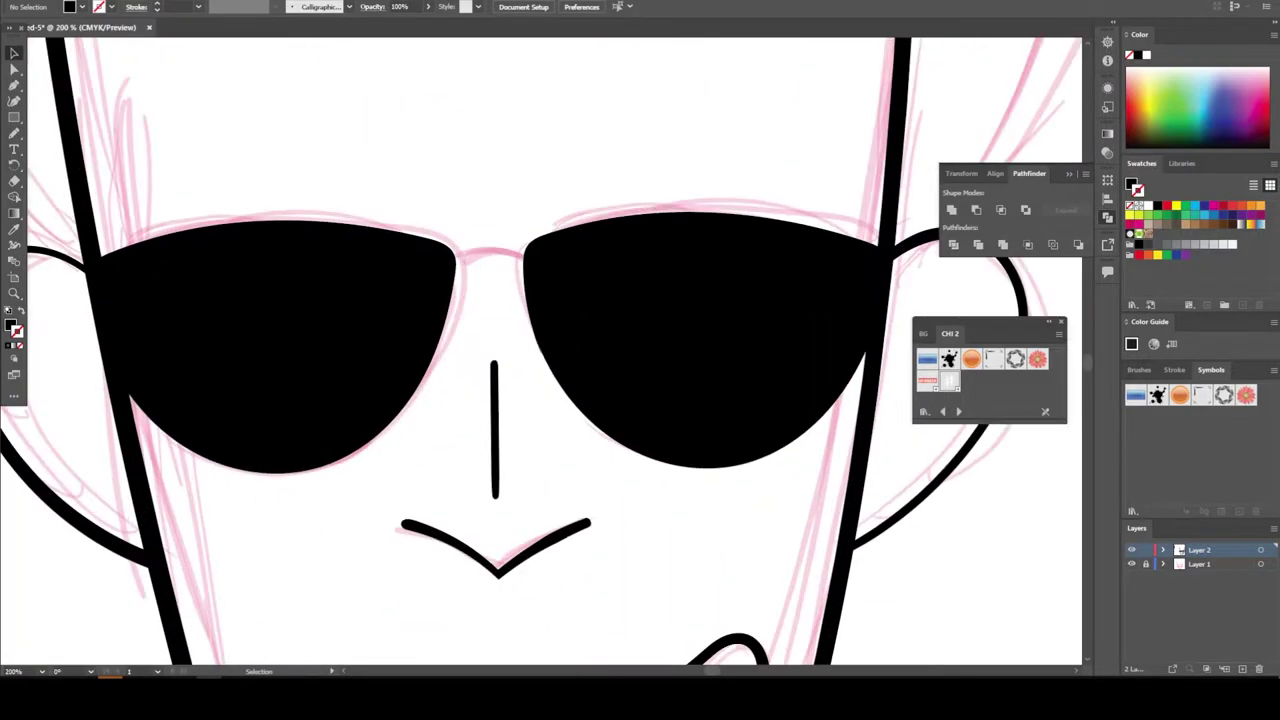
click(14, 132)
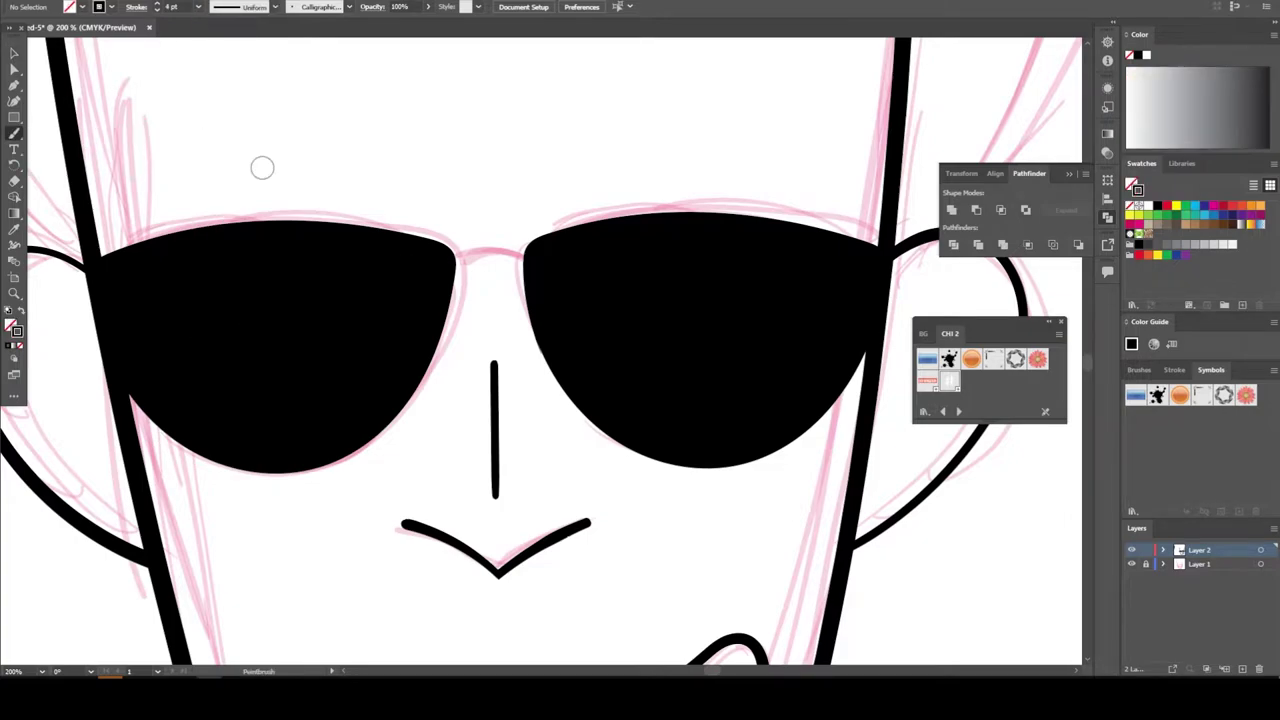
Set the brush stroke weight to 8 pt and test it off the artboard.
scroll(463, 389, down, 5)
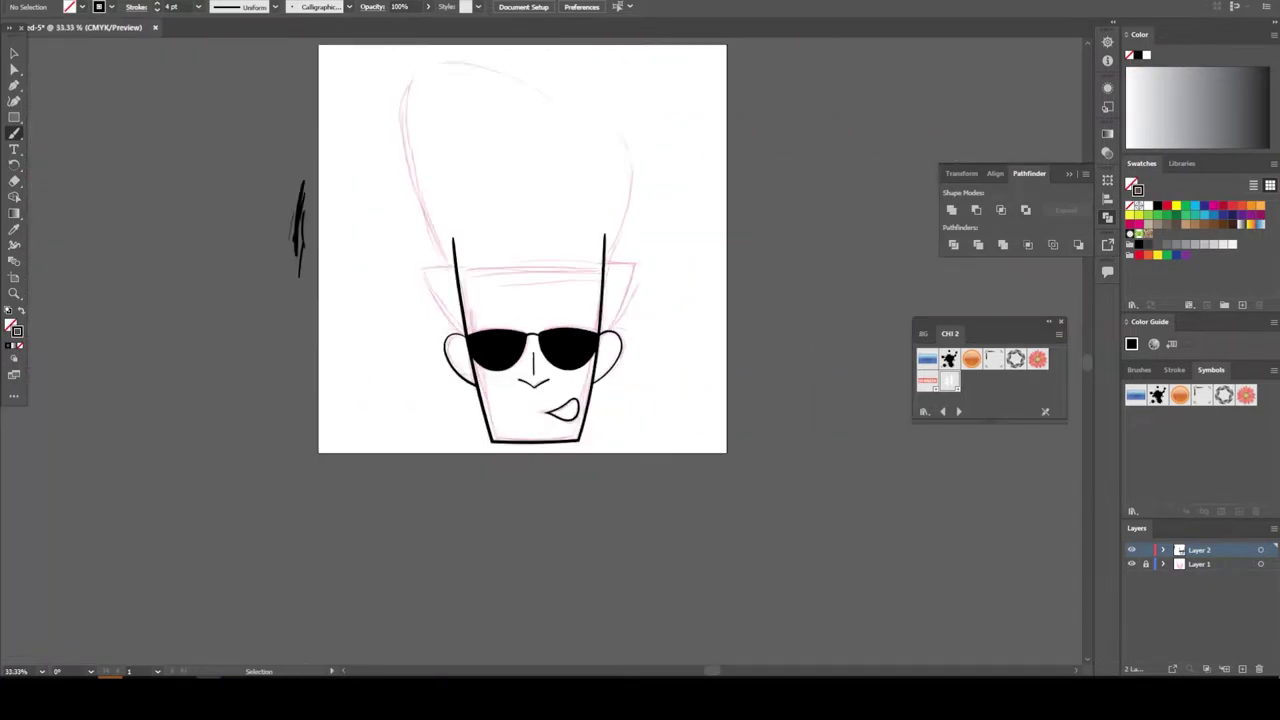
scroll(622, 529, up, 2)
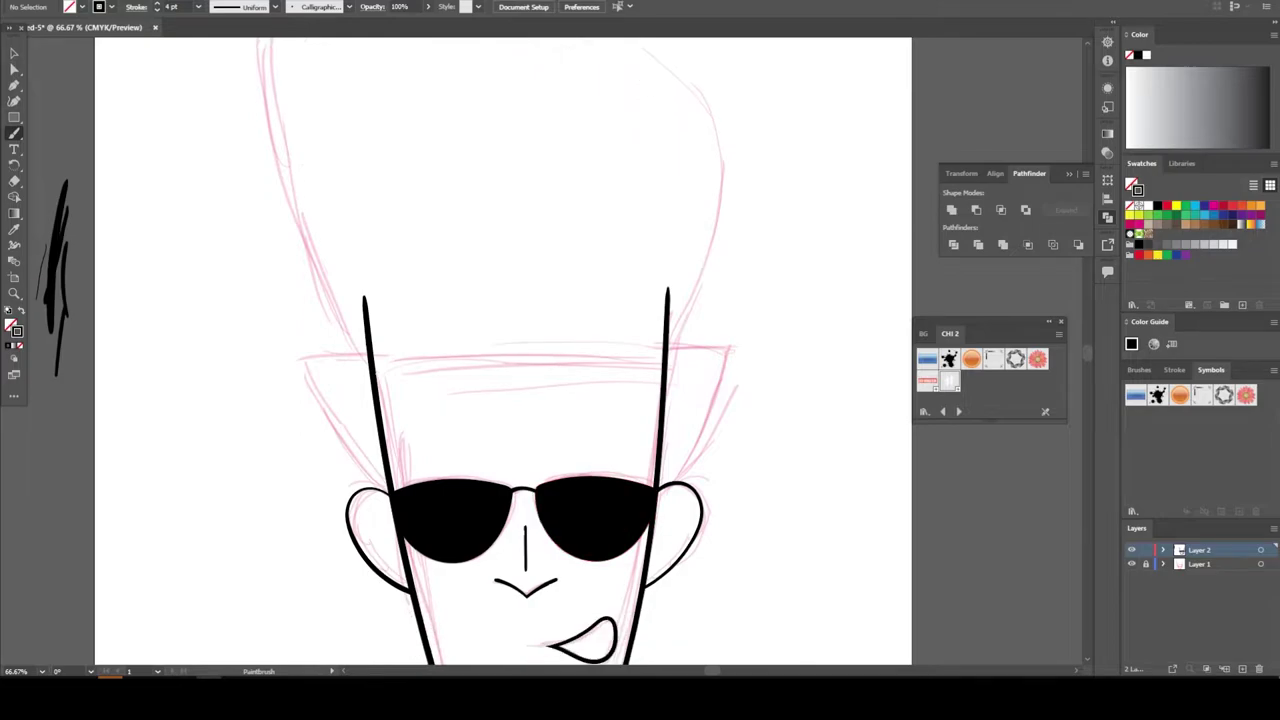
click(198, 7)
click(214, 197)
drag(60, 106, 50, 245)
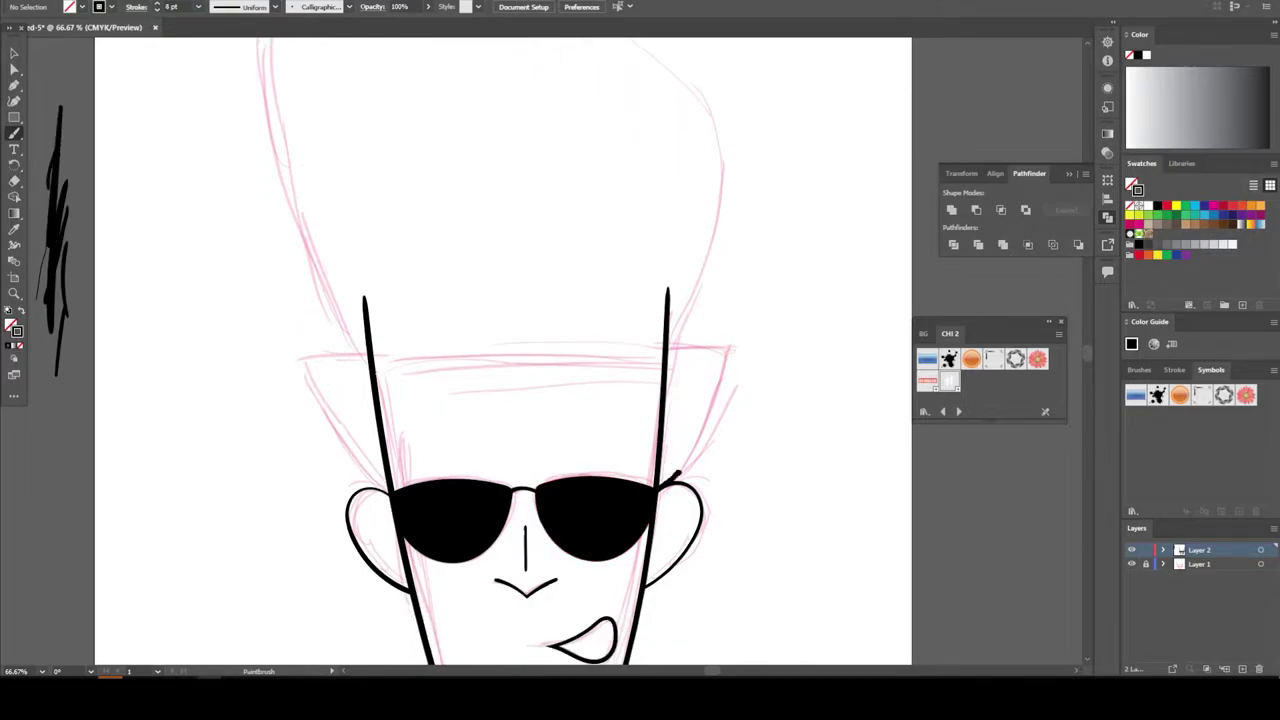
Draw curved strokes from both ears up to the hairline and a long horizontal line across.
drag(662, 488, 738, 316)
key(ctrl+z)
mouse_move(662, 488)
mouse_down()
mouse_move(720, 386)
mouse_move(738, 316)
mouse_up()
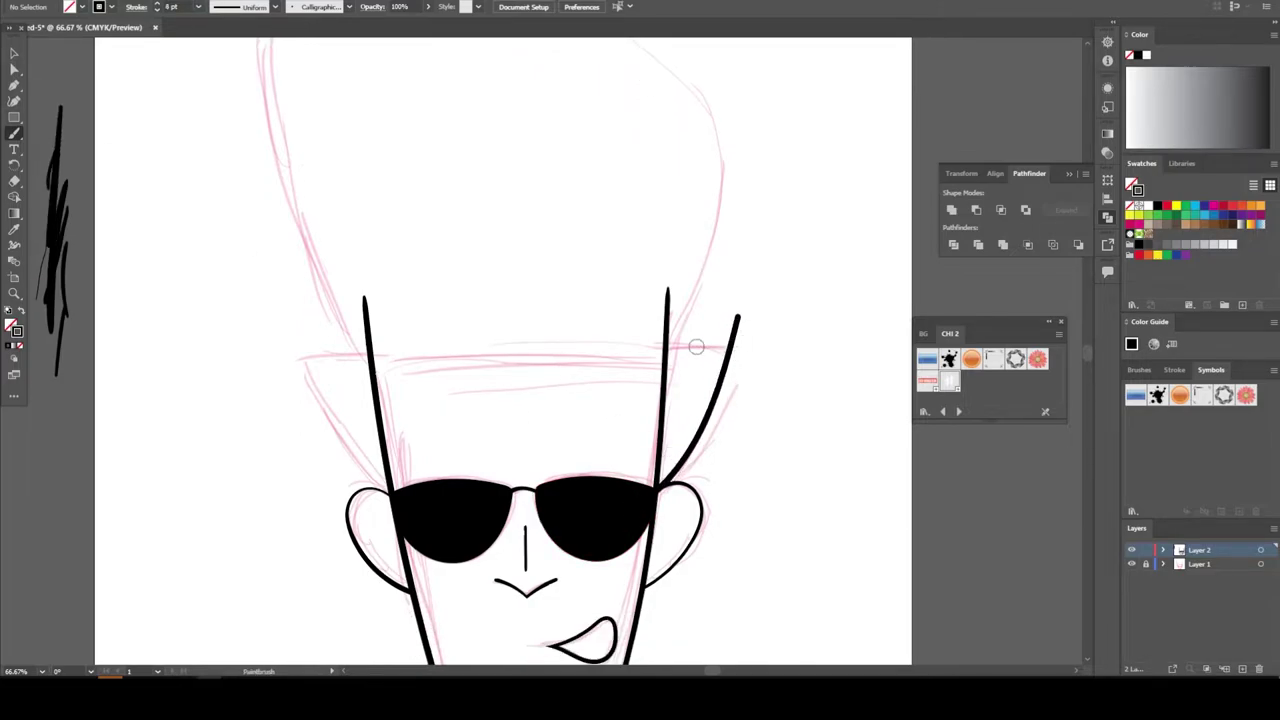
mouse_move(390, 492)
mouse_down()
mouse_move(292, 330)
mouse_move(496, 356)
mouse_up()
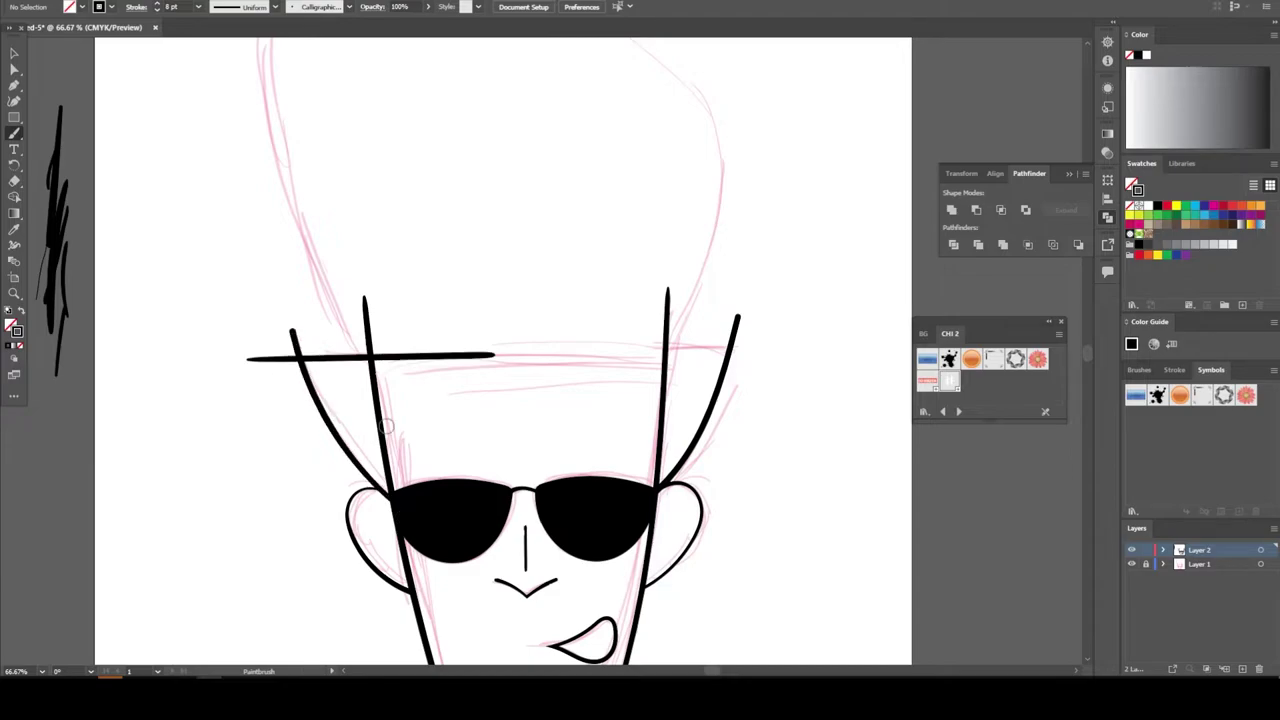
key(ctrl+z)
drag(270, 348, 770, 335)
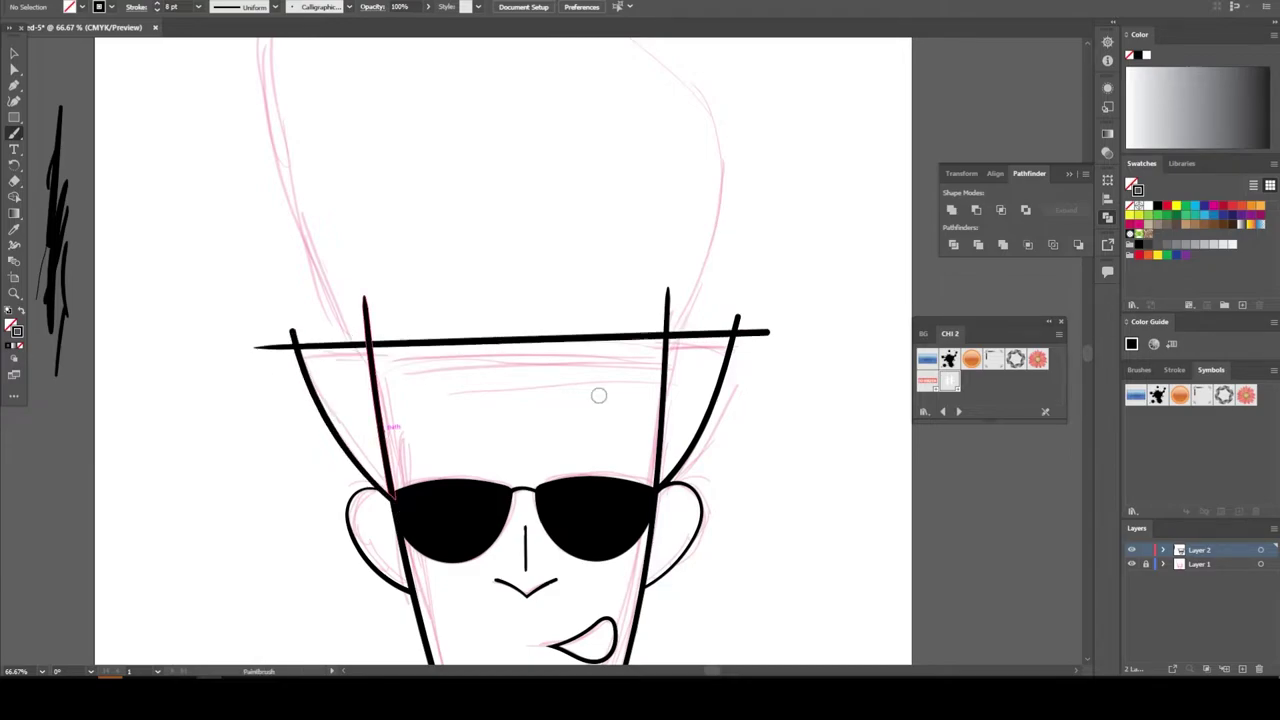
key(h)
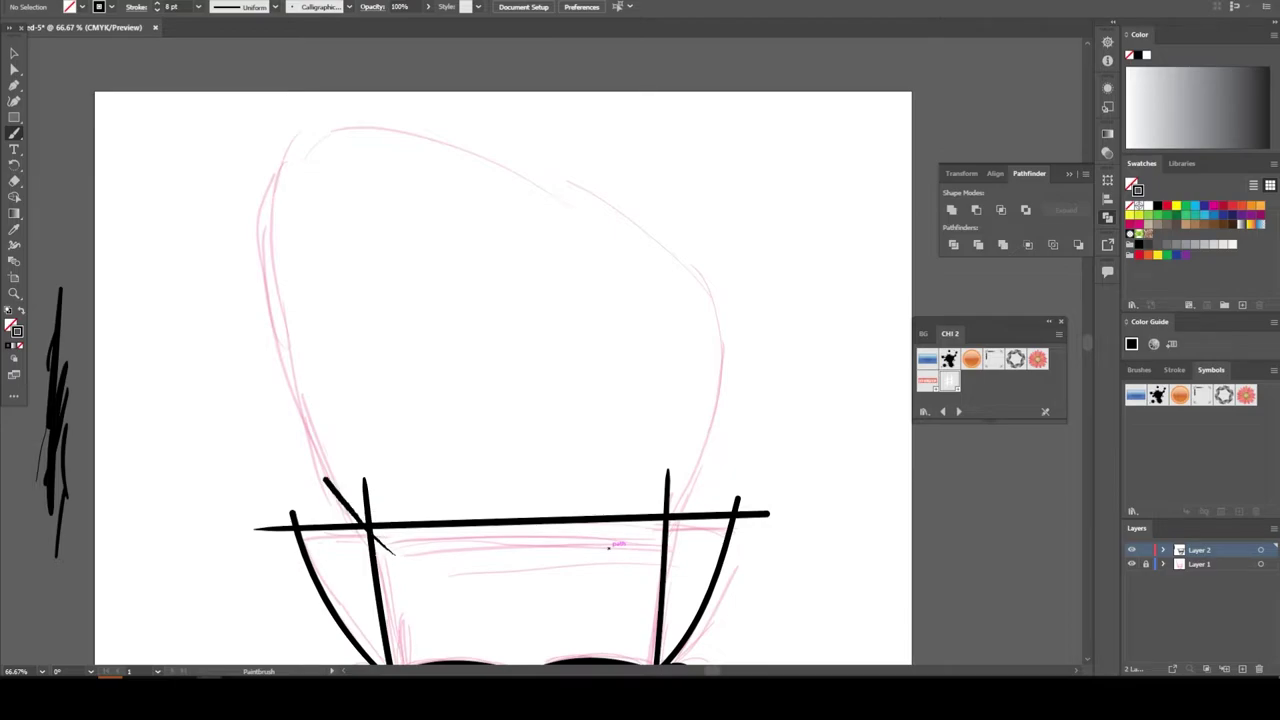
Paint the quiff's left and right outer curves and the inner hair curves above the head.
drag(325, 480, 357, 157)
key(ctrl+z)
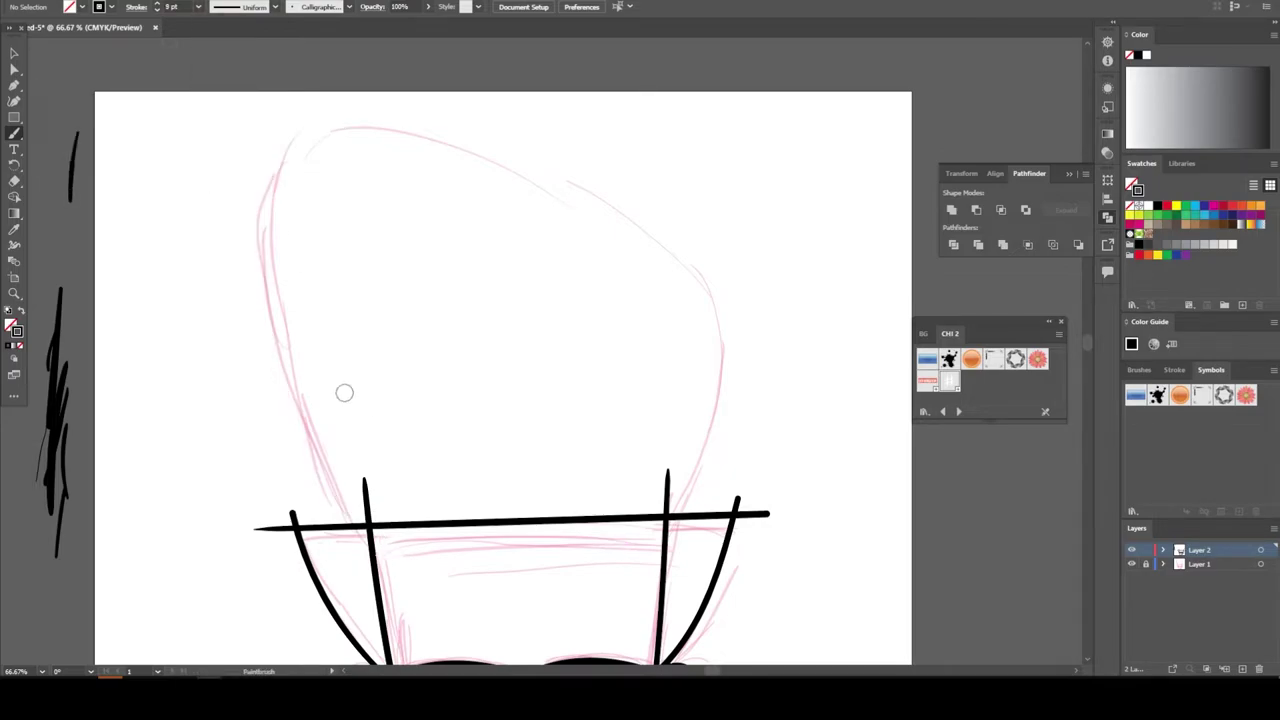
mouse_move(362, 524)
mouse_down()
mouse_move(272, 243)
mouse_move(325, 163)
mouse_up()
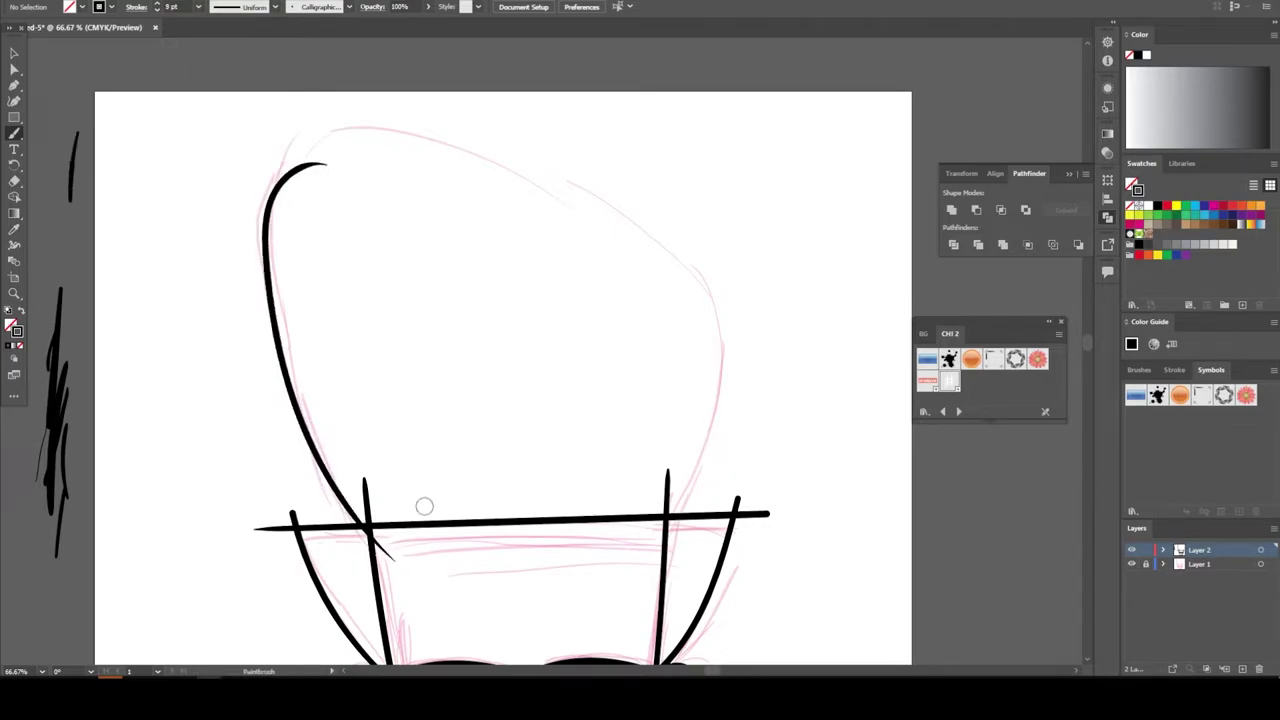
drag(424, 506, 484, 165)
key(ctrl+minus)
key(ctrl+minus)
key(ctrl+minus)
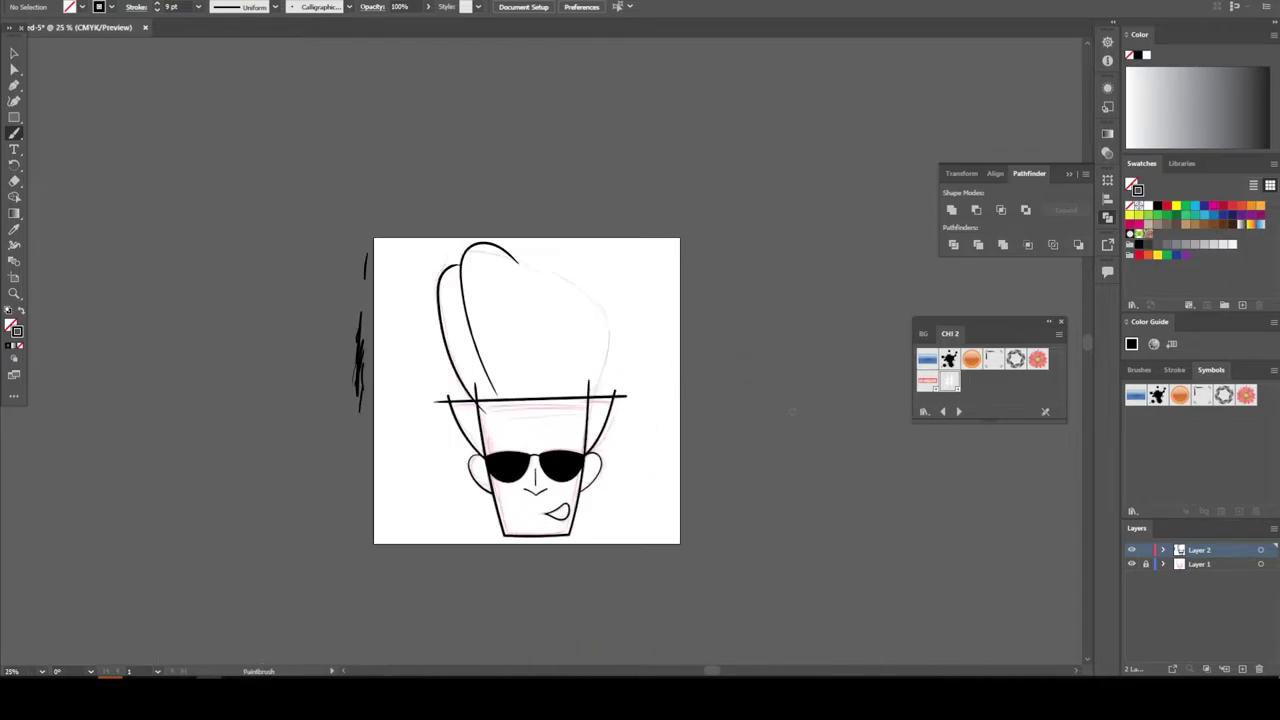
key(ctrl+plus)
key(ctrl+plus)
key(ctrl+plus)
drag(444, 464, 416, 238)
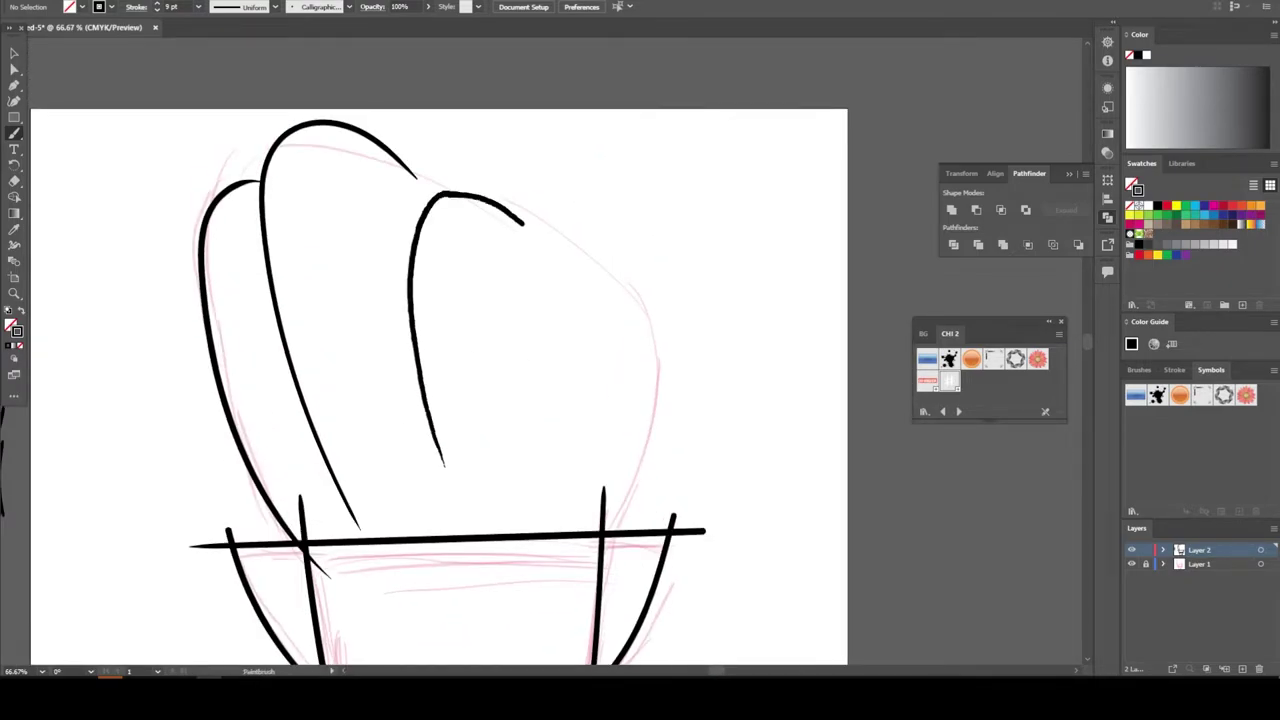
drag(523, 222, 545, 245)
drag(540, 508, 578, 270)
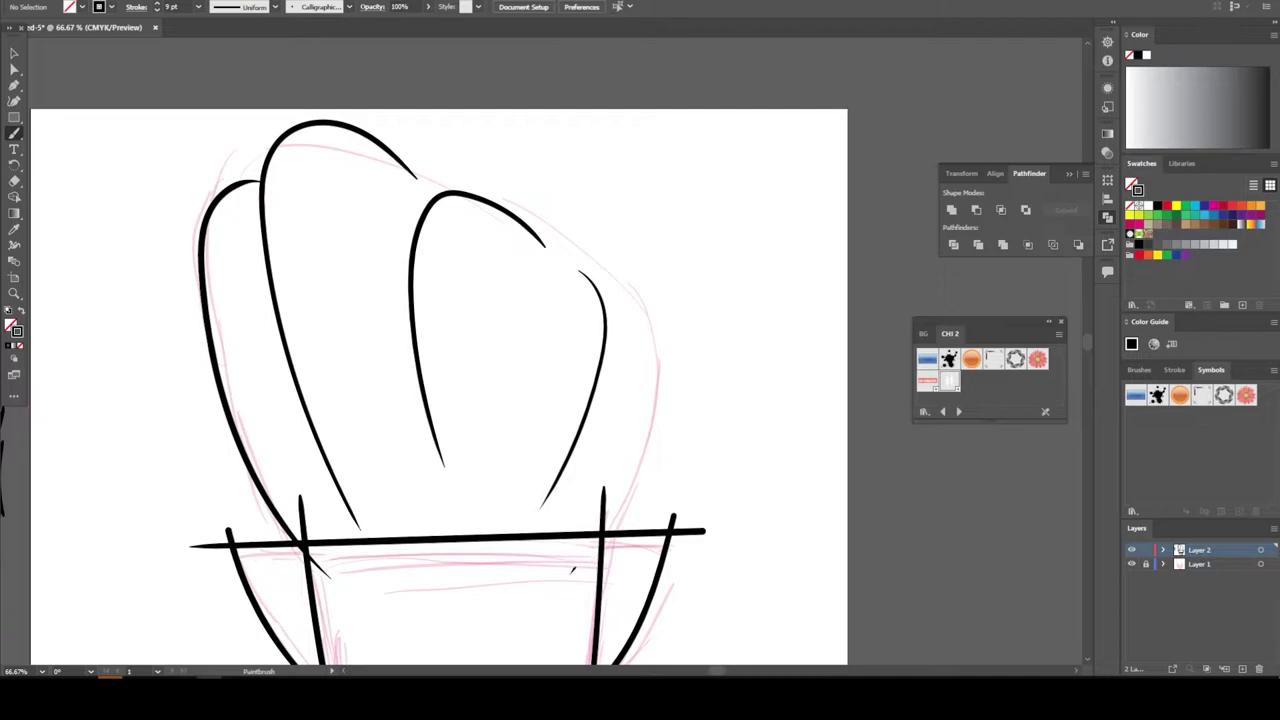
mouse_move(597, 529)
mouse_down()
mouse_move(664, 360)
mouse_move(626, 297)
mouse_up()
key(ctrl+minus)
key(ctrl+minus)
key(ctrl+plus)
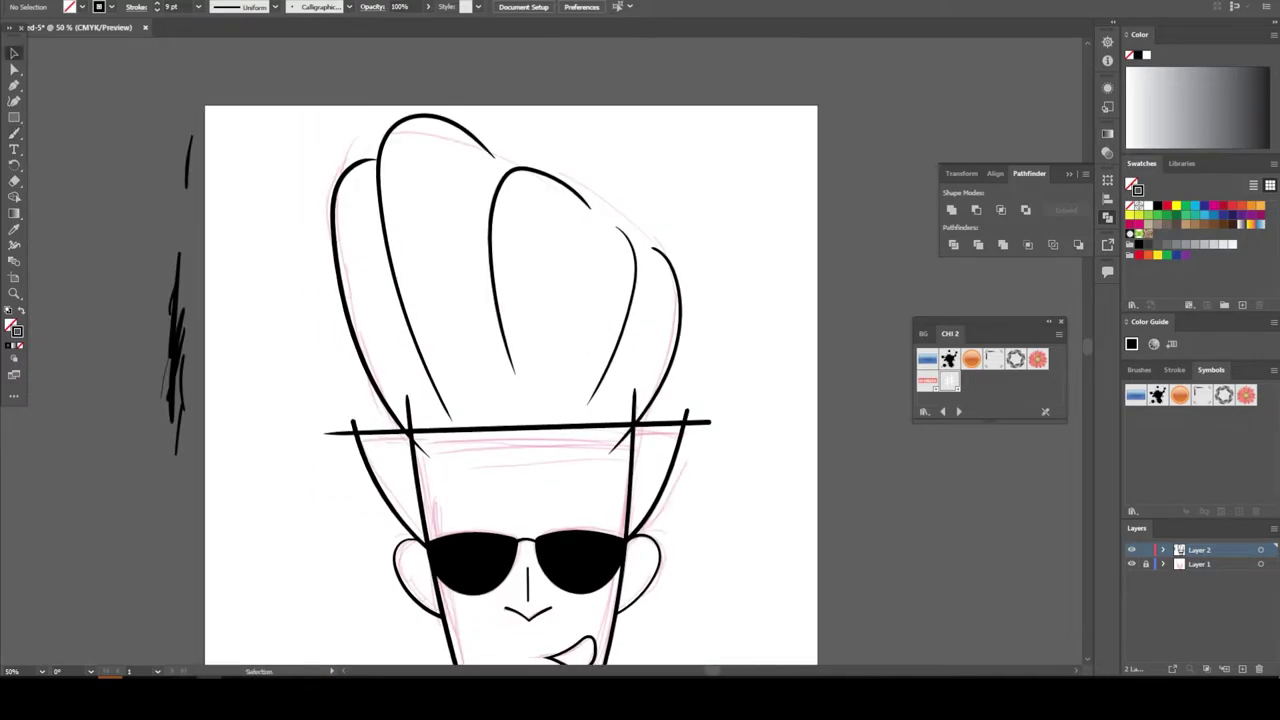
Thicken the hair strokes to 16 pt, then select and group them.
key(ctrl+a)
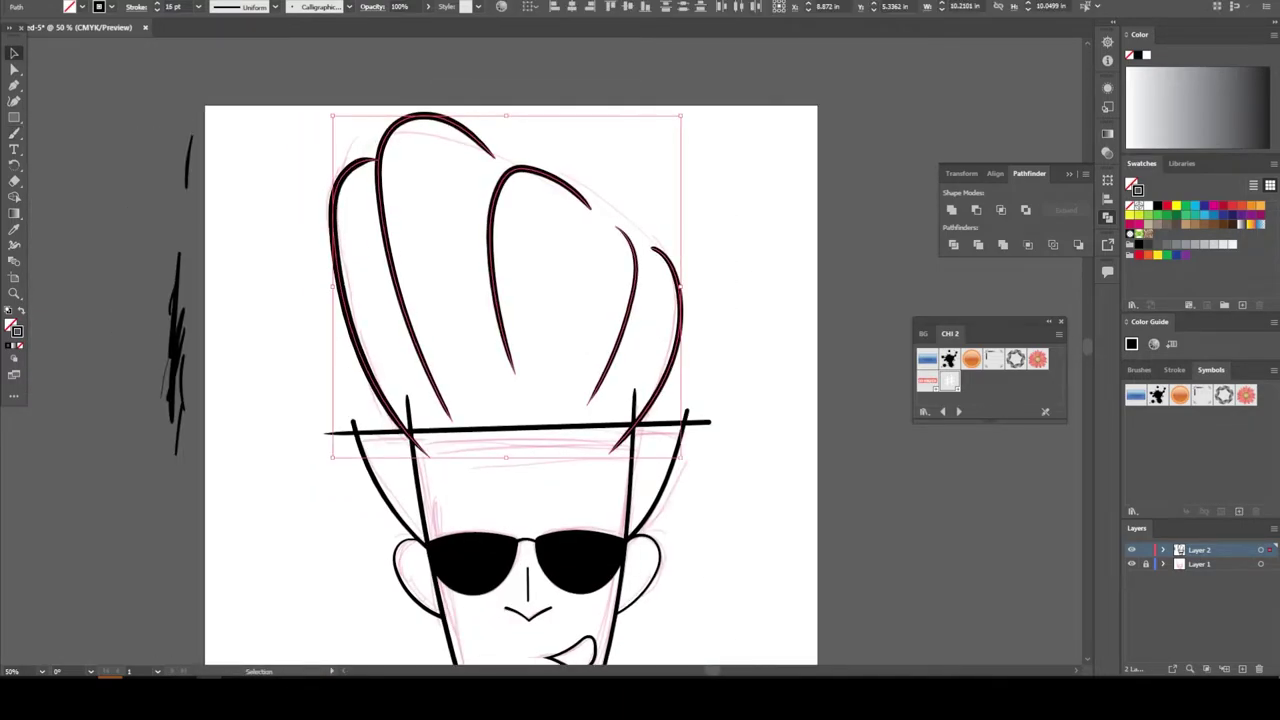
key(ctrl+shift+a)
key(ctrl+minus)
key(ctrl+minus)
key(ctrl+minus)
key(ctrl+plus)
key(ctrl+plus)
key(ctrl+plus)
drag(186, 200, 814, 329)
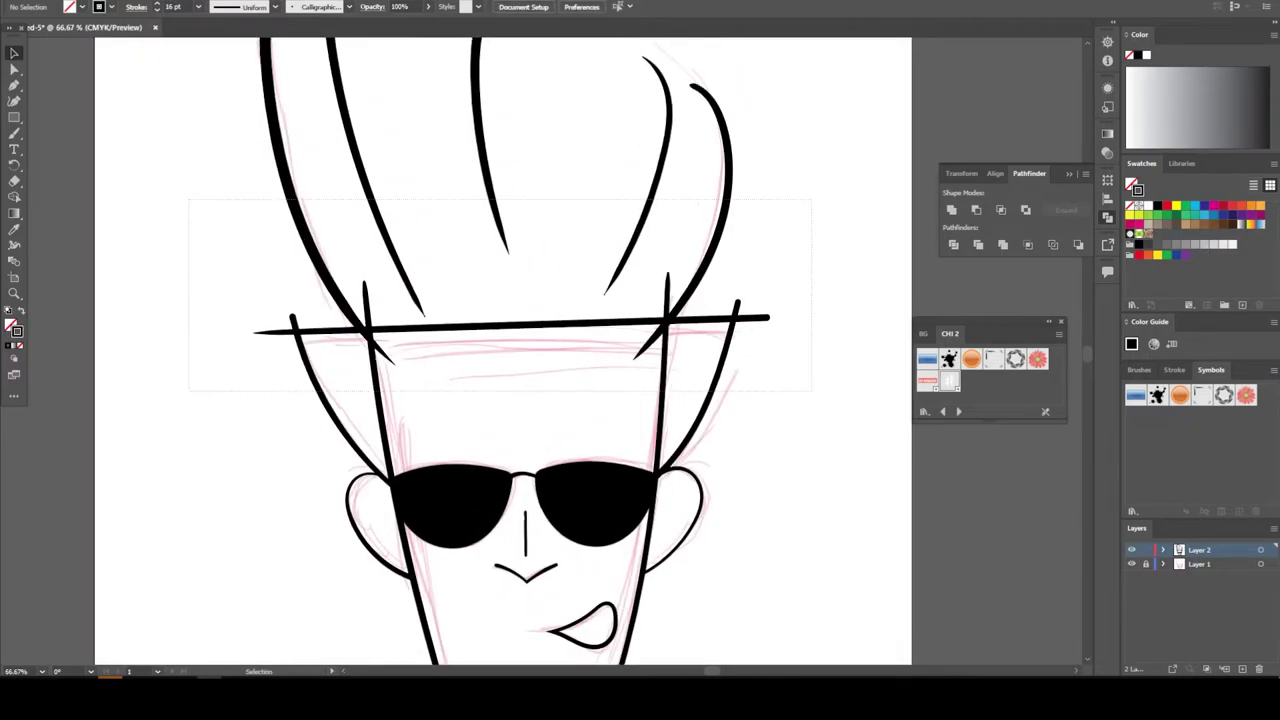
click(200, 43)
Delete the left overhang, middle segment and right overhang of the horizontal hair line.
key(a)
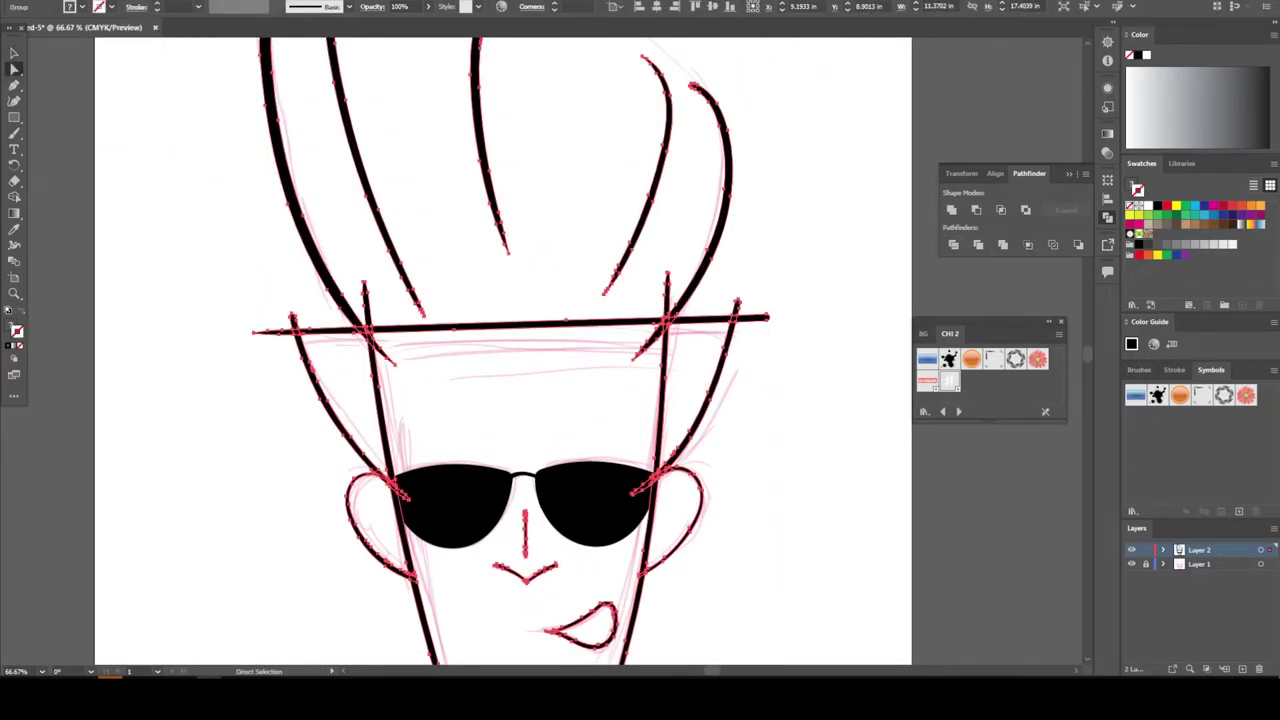
click(272, 332)
key(Delete)
click(420, 326)
key(Delete)
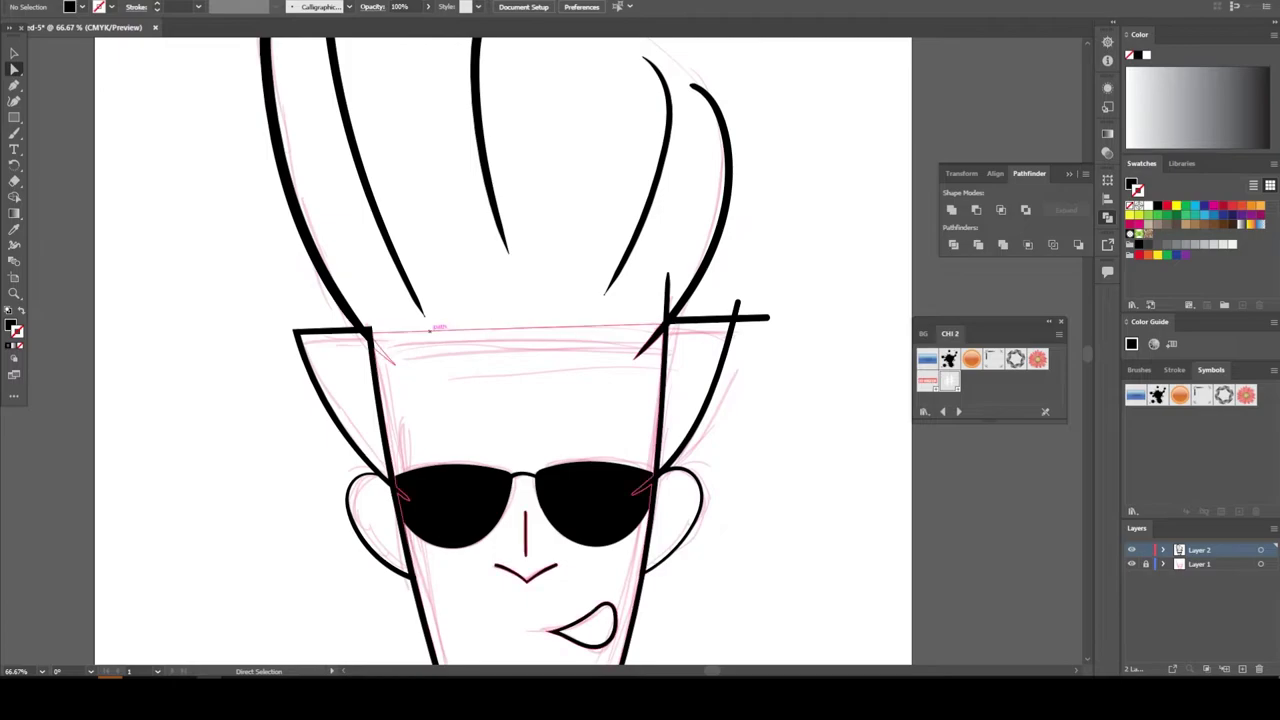
key(ctrl+plus)
key(ctrl+plus)
key(ctrl+plus)
key(Delete)
key(Delete)
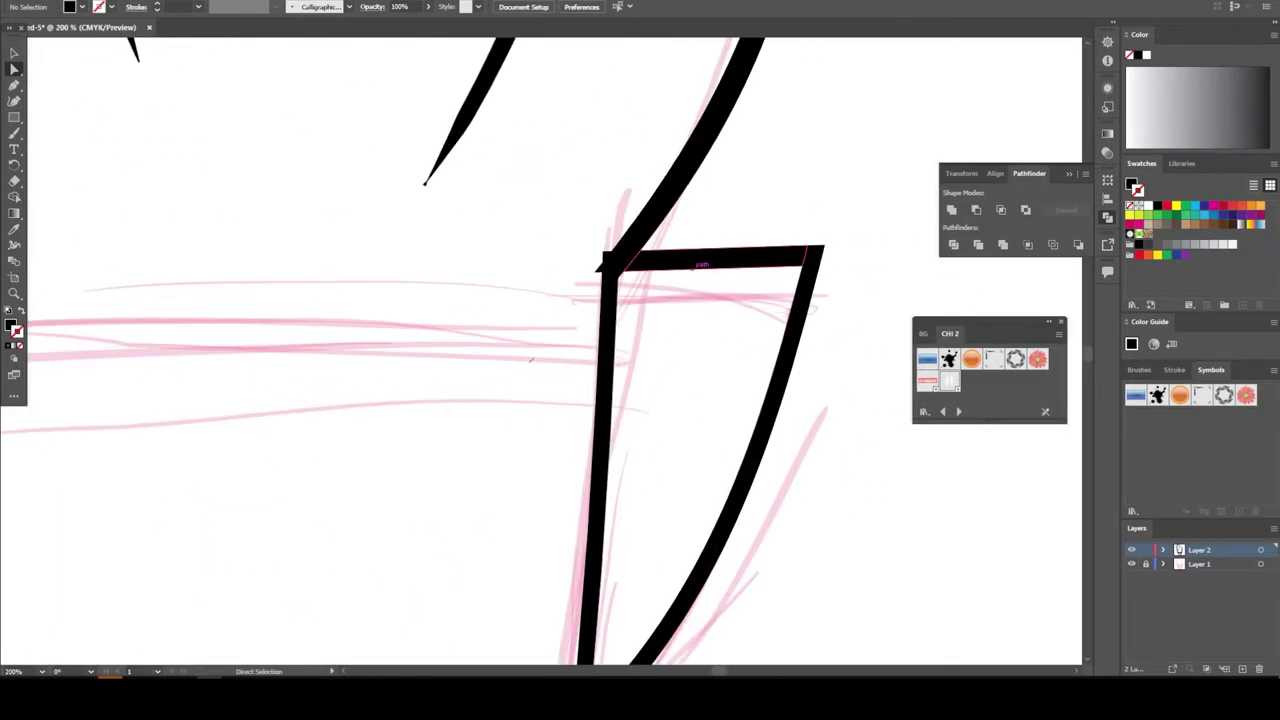
key(ctrl+minus)
key(ctrl+minus)
key(ctrl+plus)
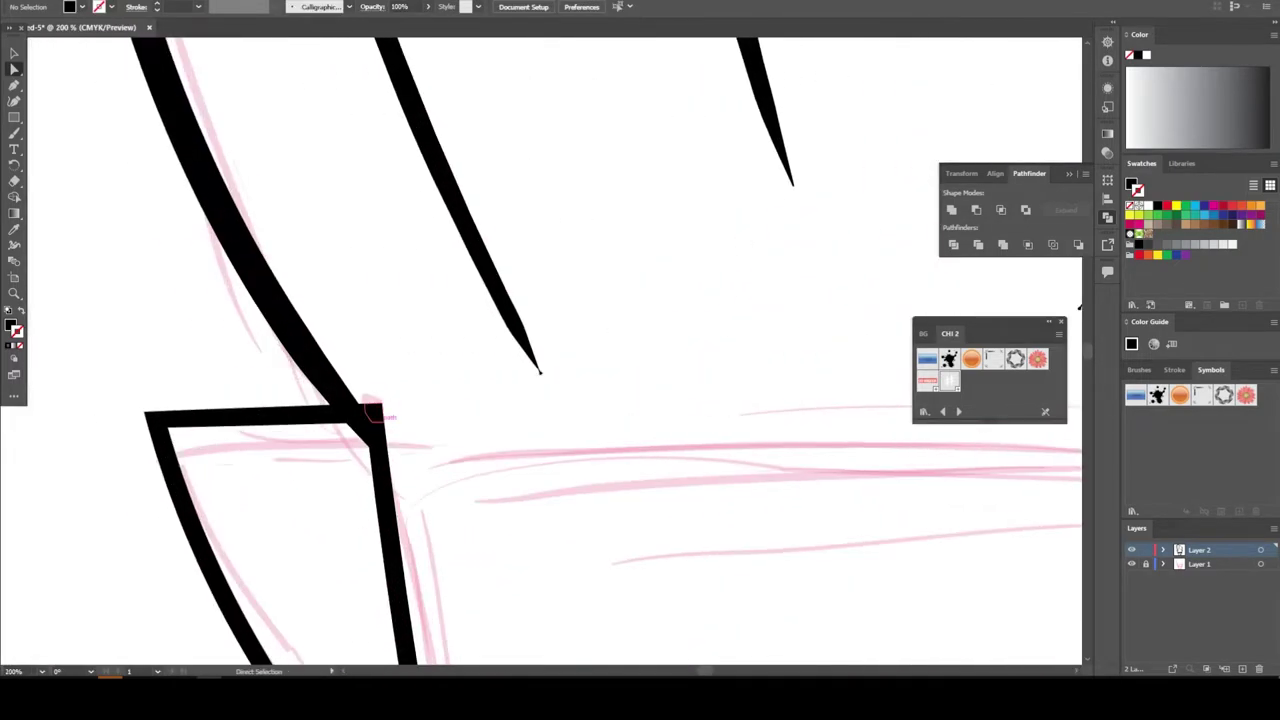
key(ctrl+0)
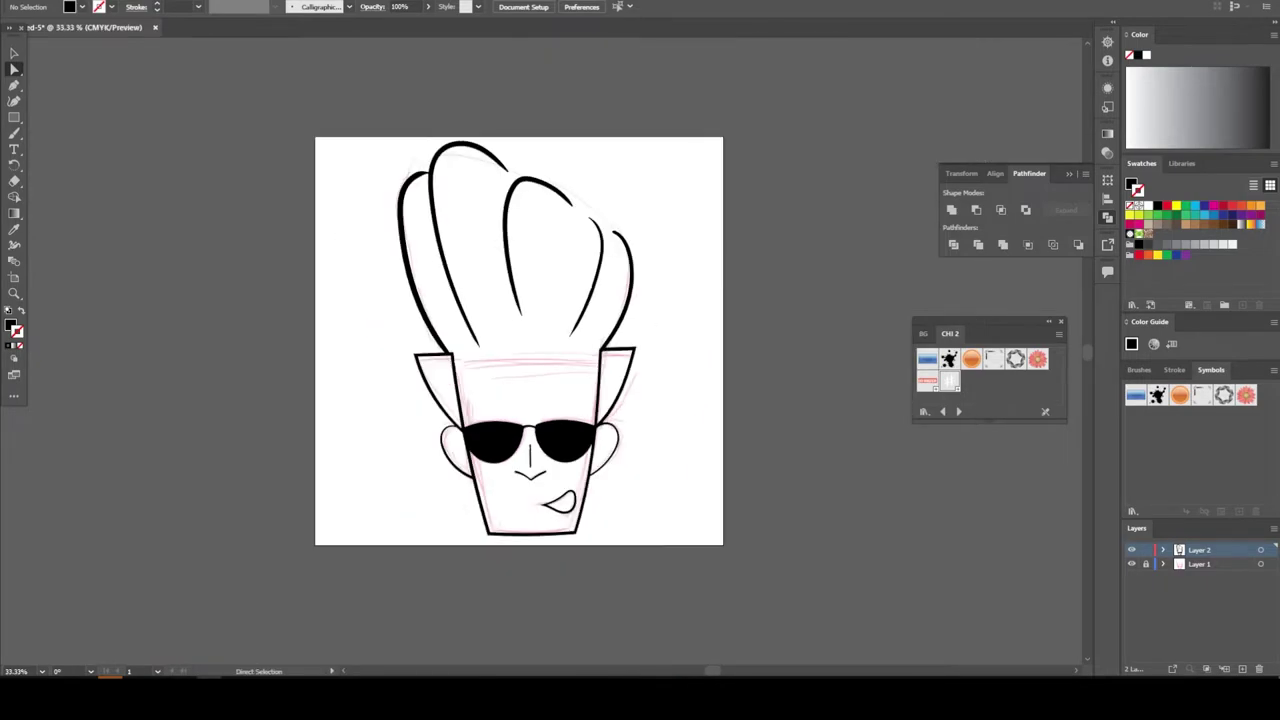
Group all the line art, deselect it and hide the pink sketch layer.
key(ctrl+a)
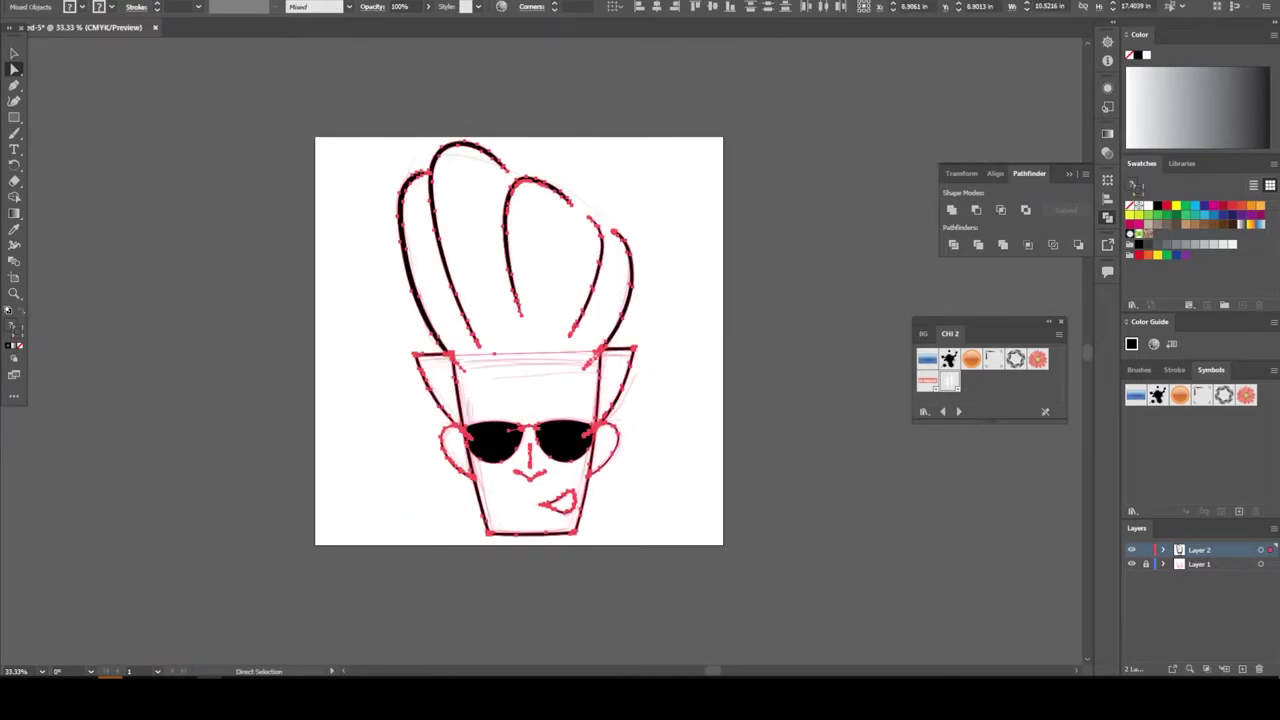
key(ctrl+g)
key(ctrl+shift+a)
key(ctrl+plus)
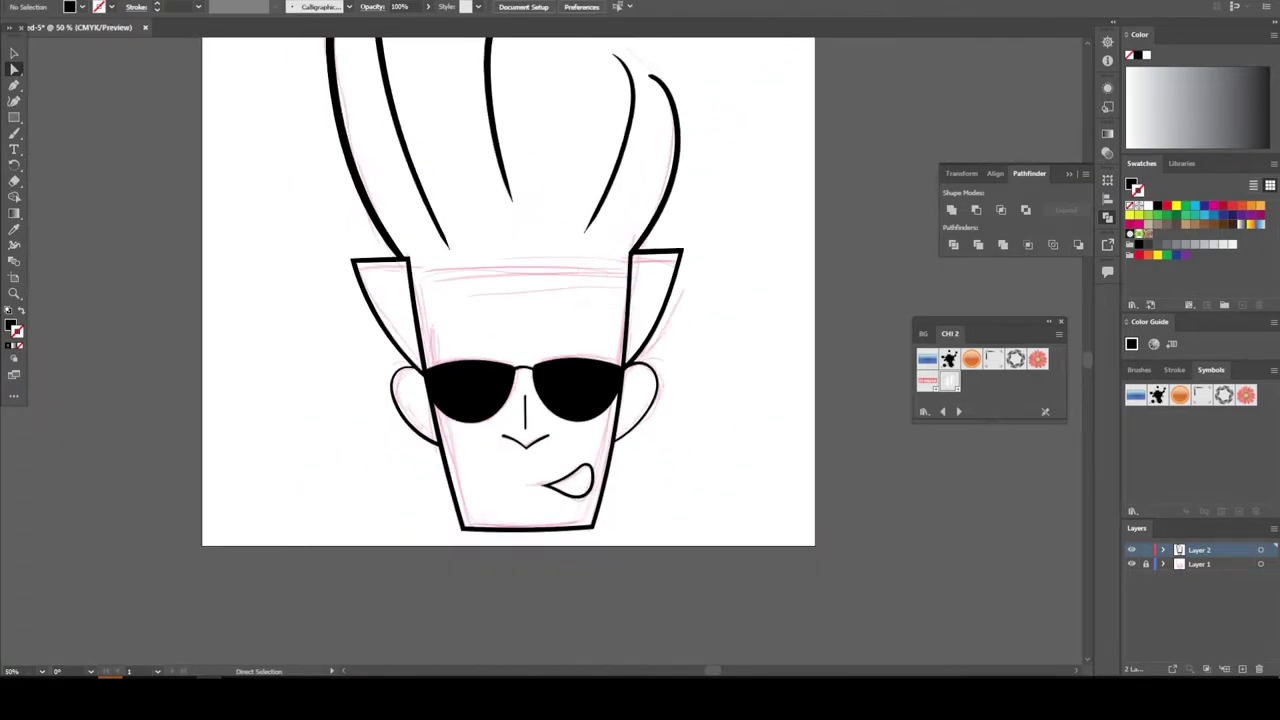
click(1131, 564)
Duplicate Layer 2 and keep Layer 2 as the working layer.
drag(1199, 550, 1242, 668)
click(1220, 564)
scroll(508, 316, up, 2)
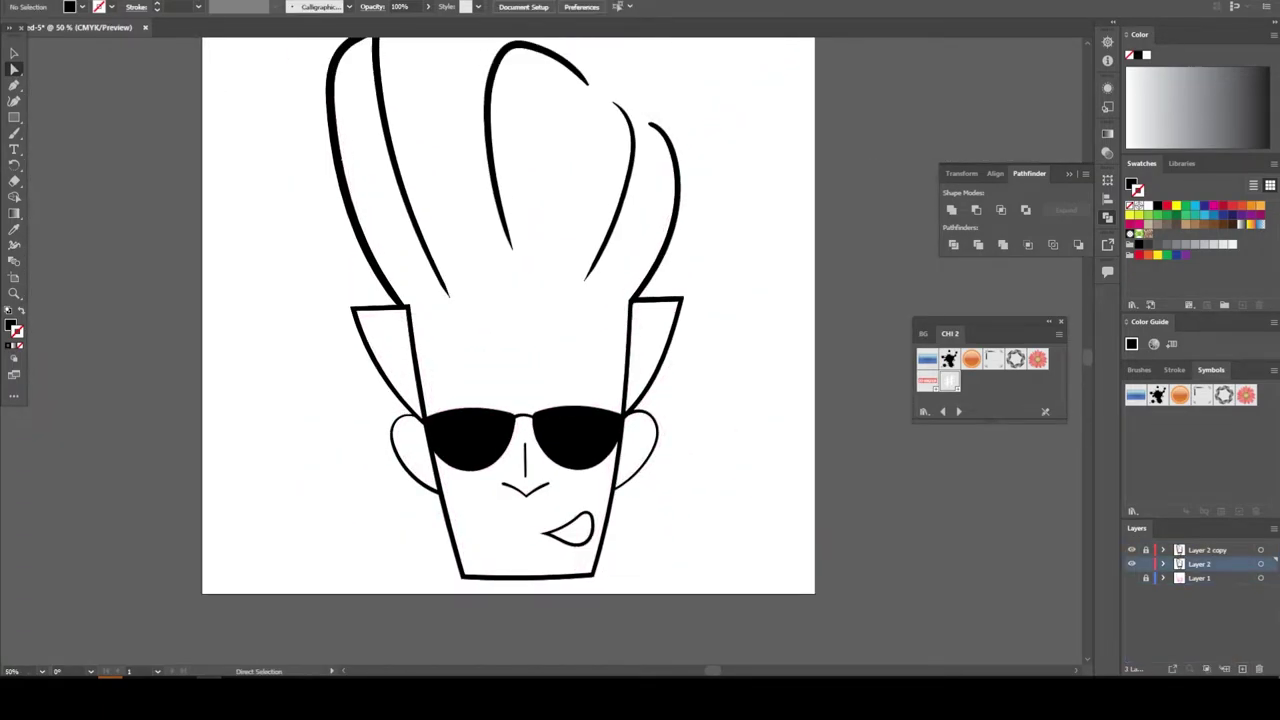
scroll(508, 316, up, 2)
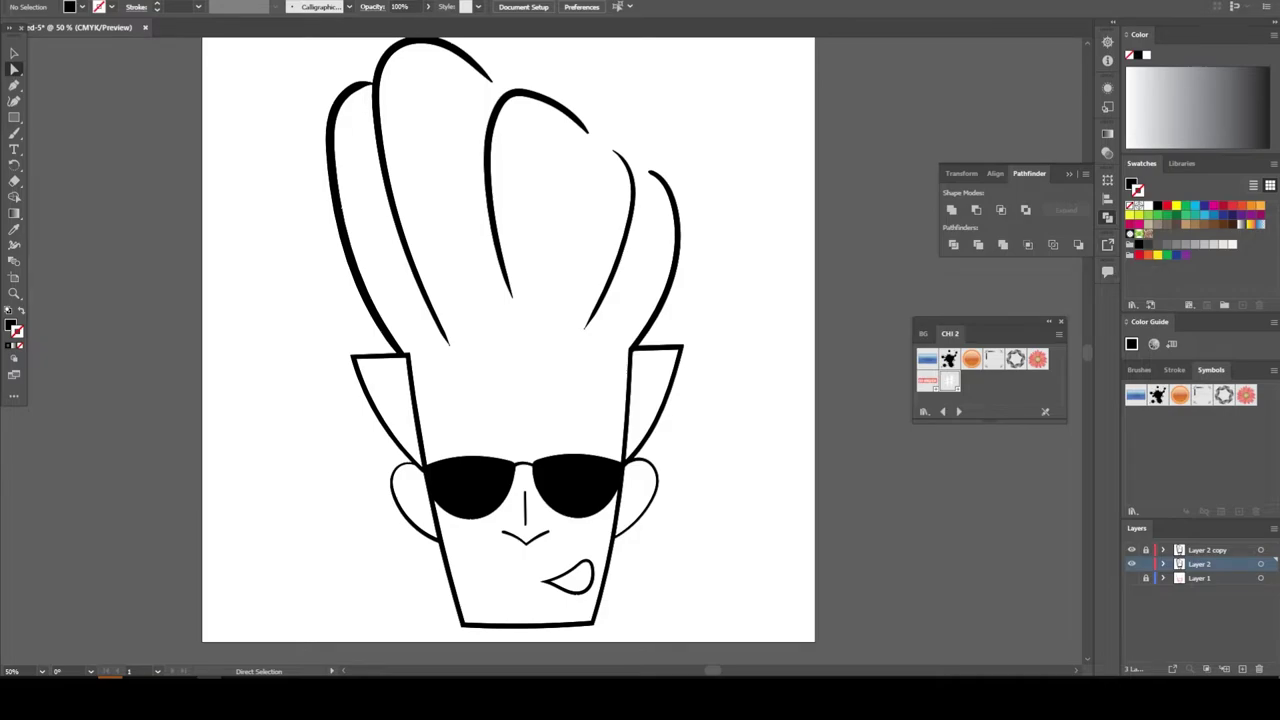
Load the CHIWORLD SKIN TONES #1 swatch library and dock it with the Swatches panel.
click(1133, 305)
click(1170, 668)
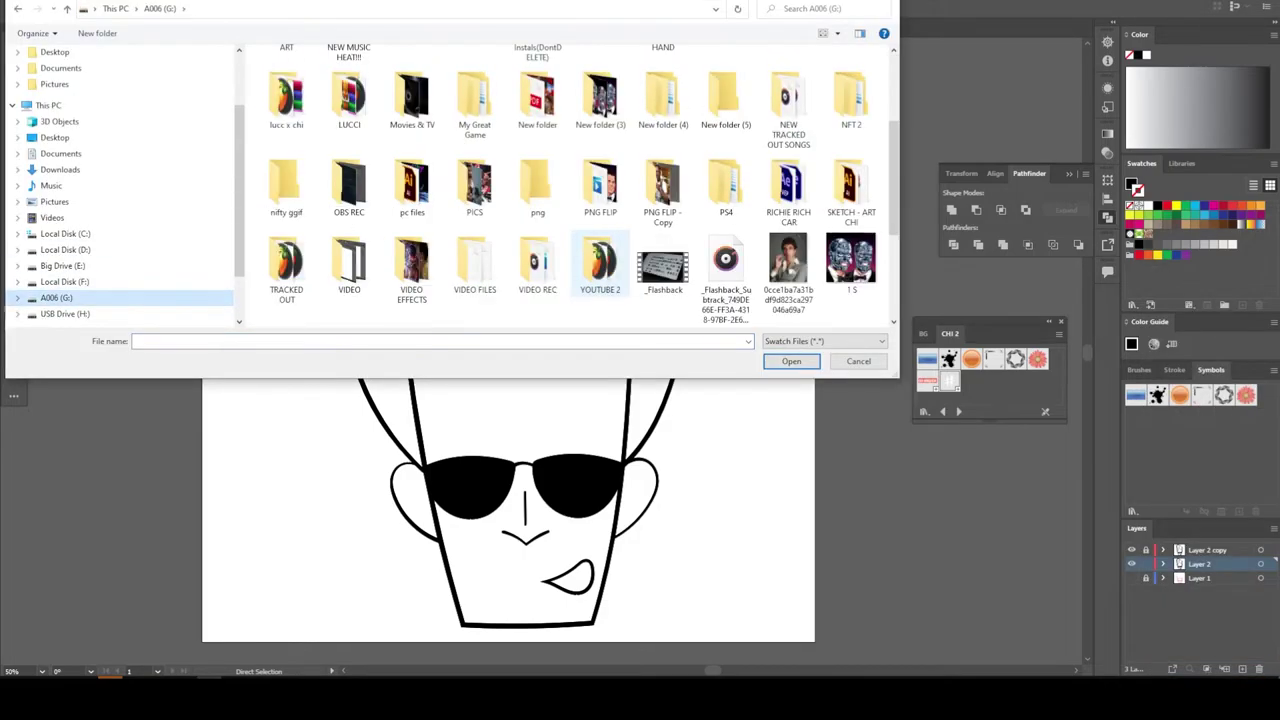
double_click(412, 185)
double_click(528, 245)
double_click(350, 88)
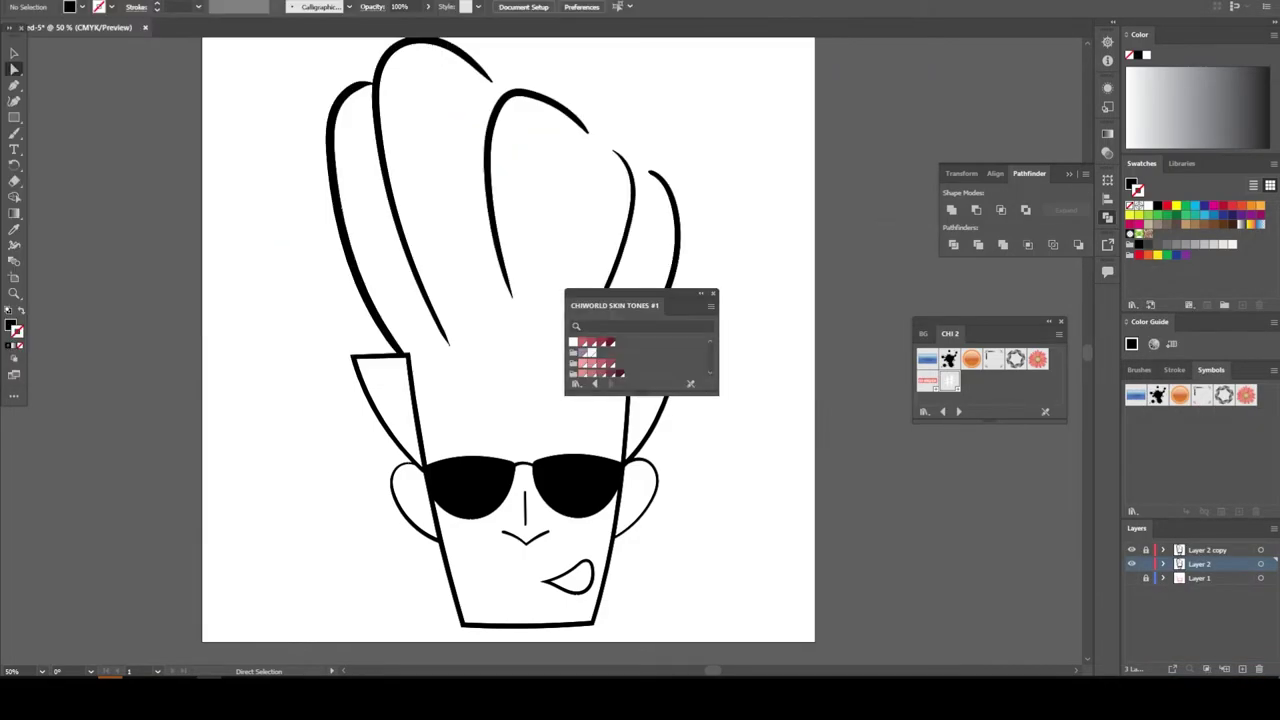
drag(614, 305, 1200, 163)
Set the fill to a peach skin tone, adjusted to FFCCB0, with no stroke.
click(1185, 250)
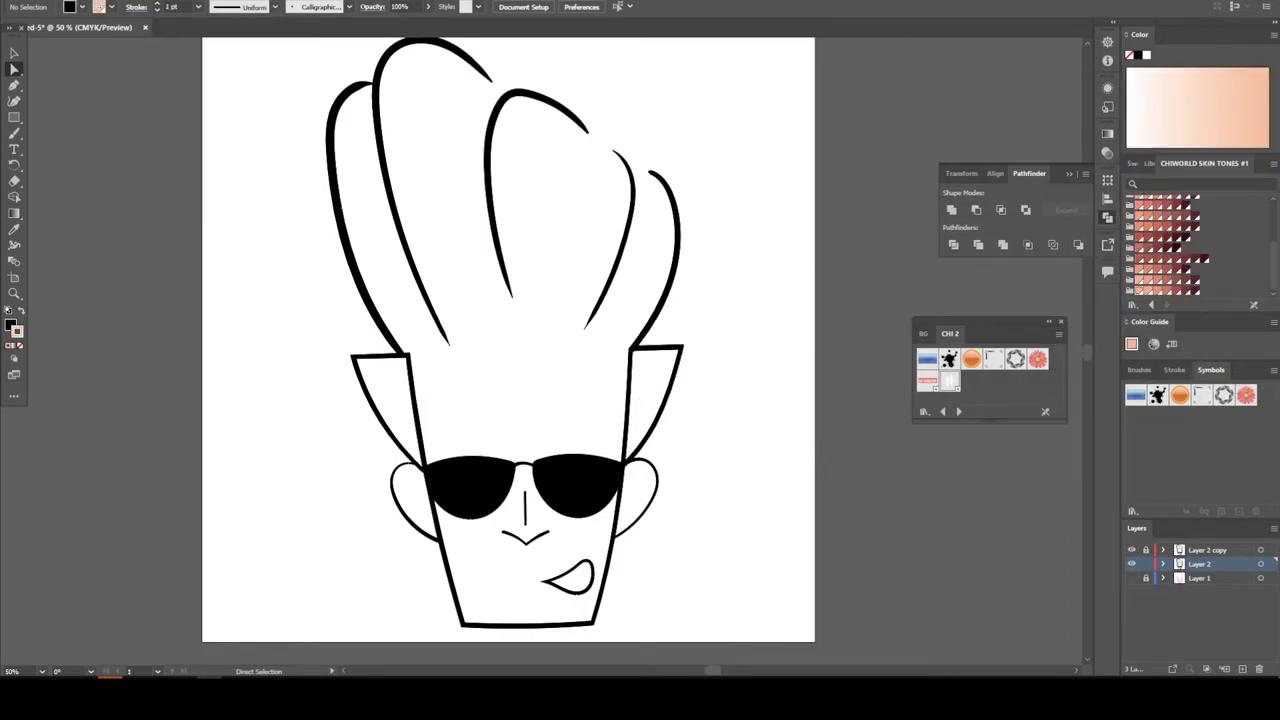
double_click(1131, 55)
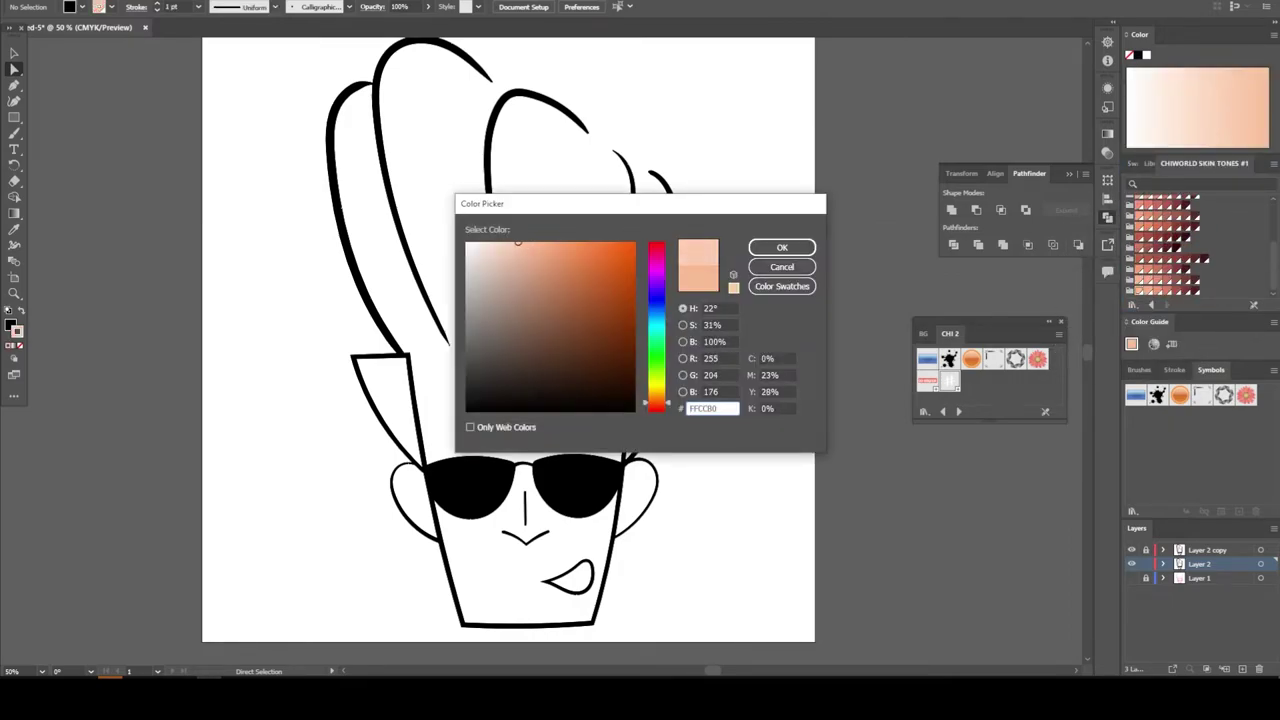
text(FFC1B0)
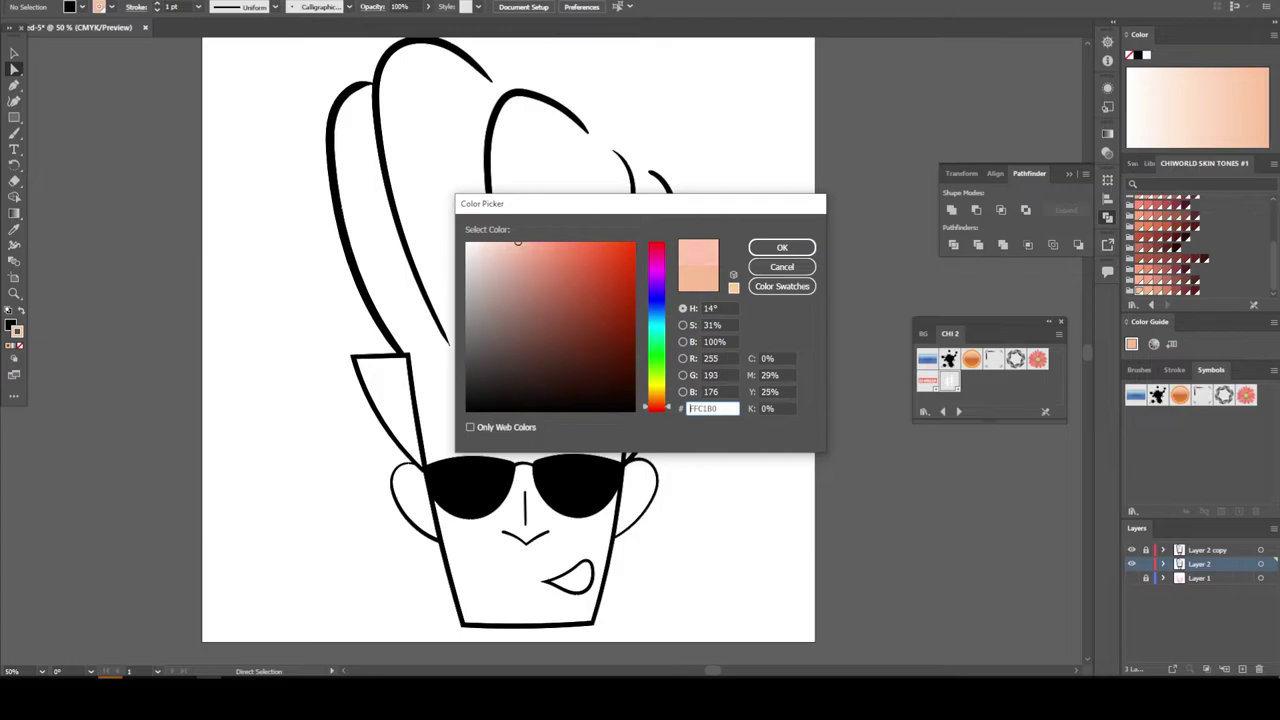
text(FFCCB0)
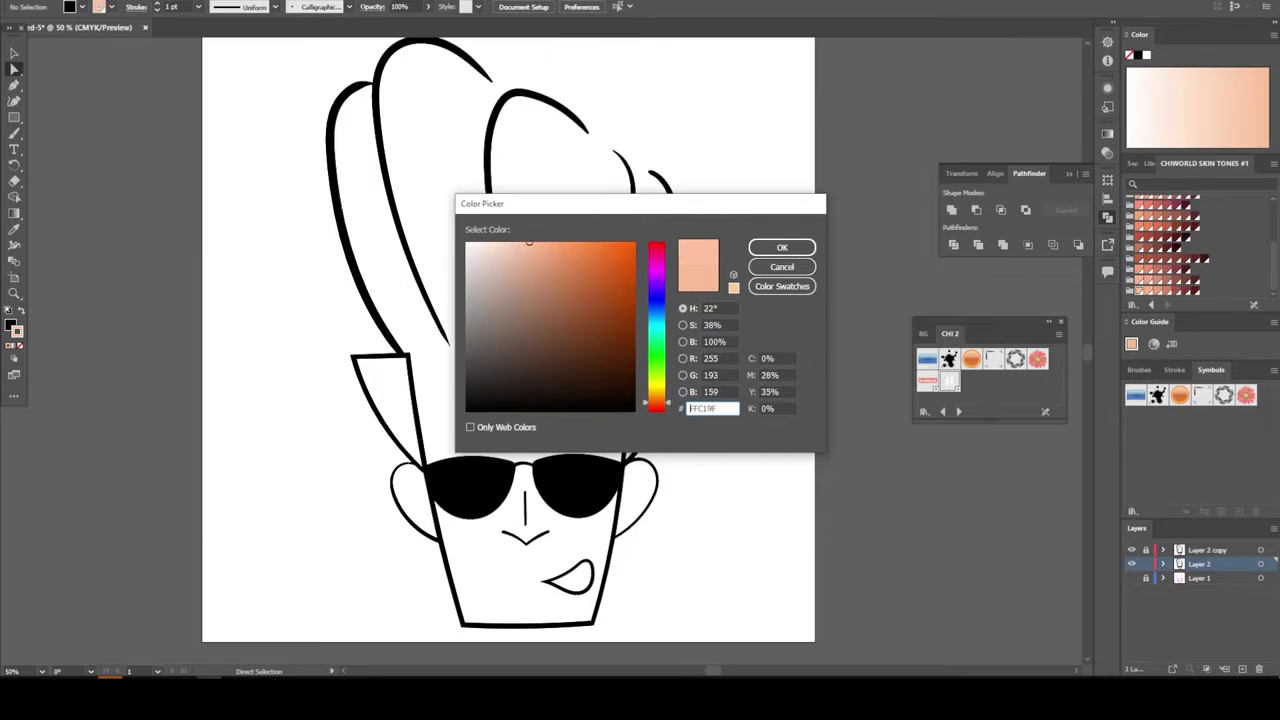
key(Return)
key(slash)
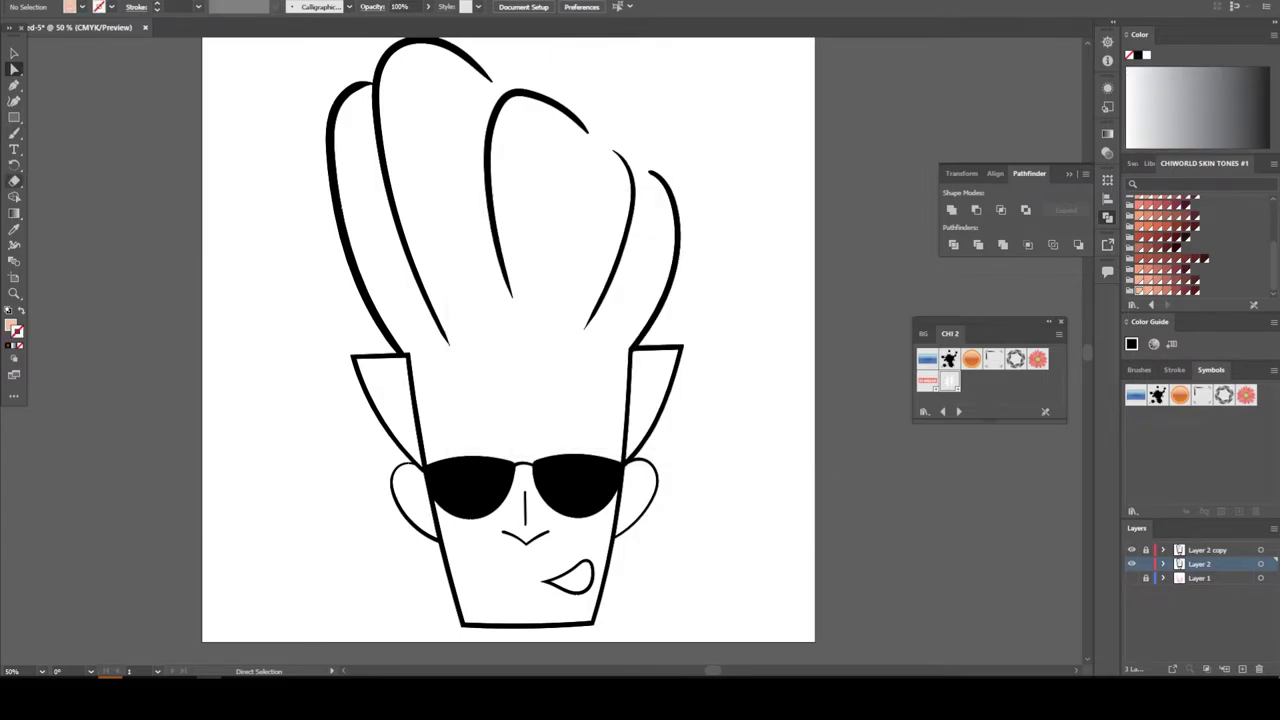
click(14, 132)
Pencil peach fills over the face, the jaw and both ears.
scroll(570, 615, up, 2)
mouse_move(285, 340)
mouse_down()
mouse_move(560, 513)
mouse_move(360, 252)
mouse_up()
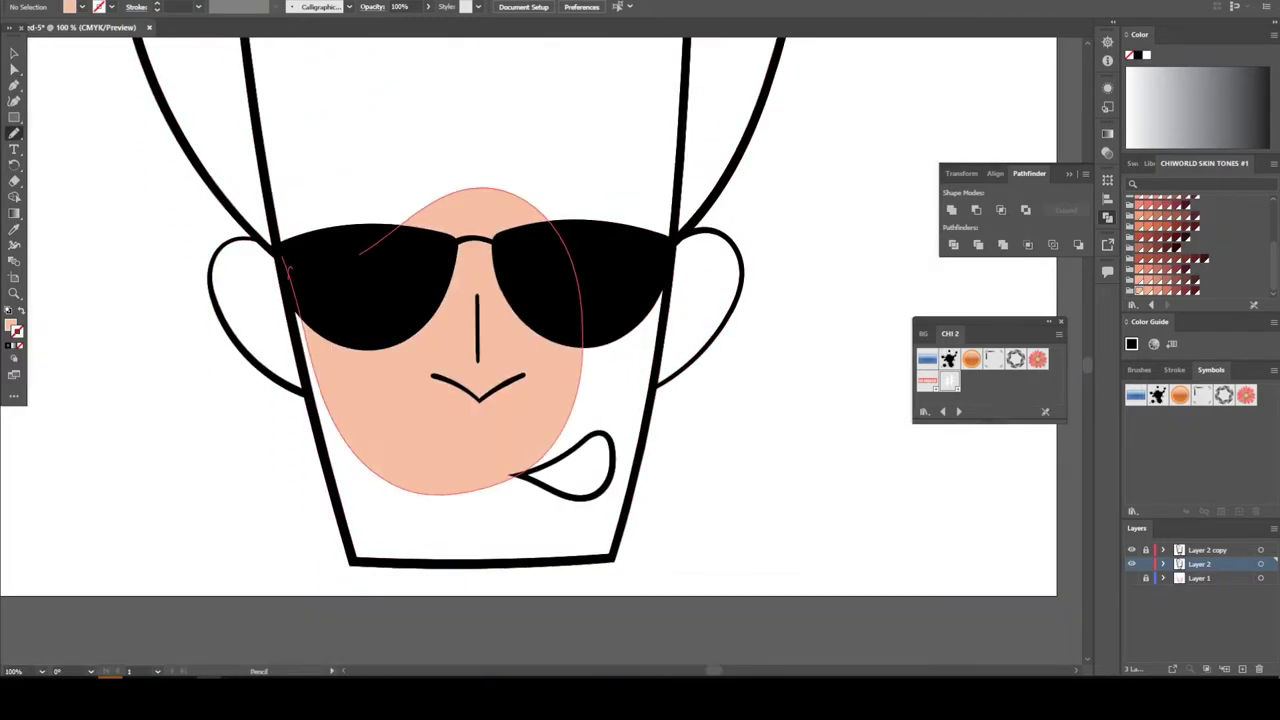
drag(620, 500, 668, 250)
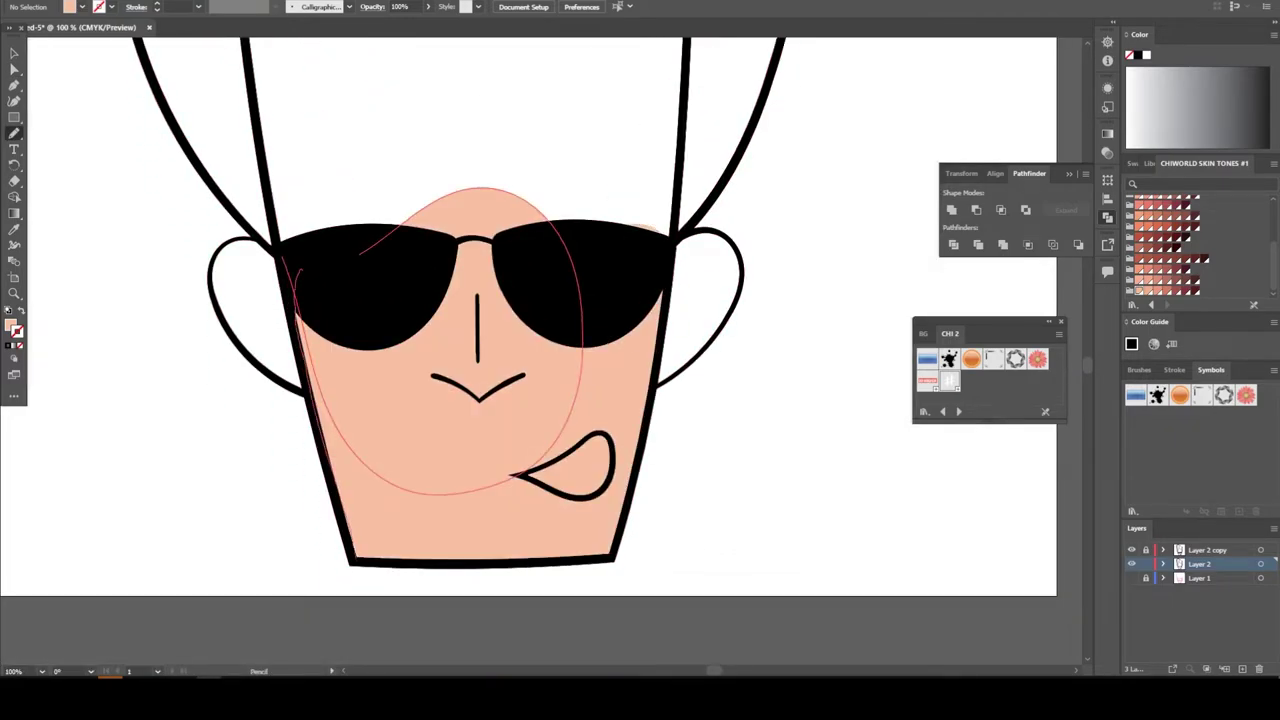
scroll(700, 470, up, 3)
drag(632, 500, 568, 478)
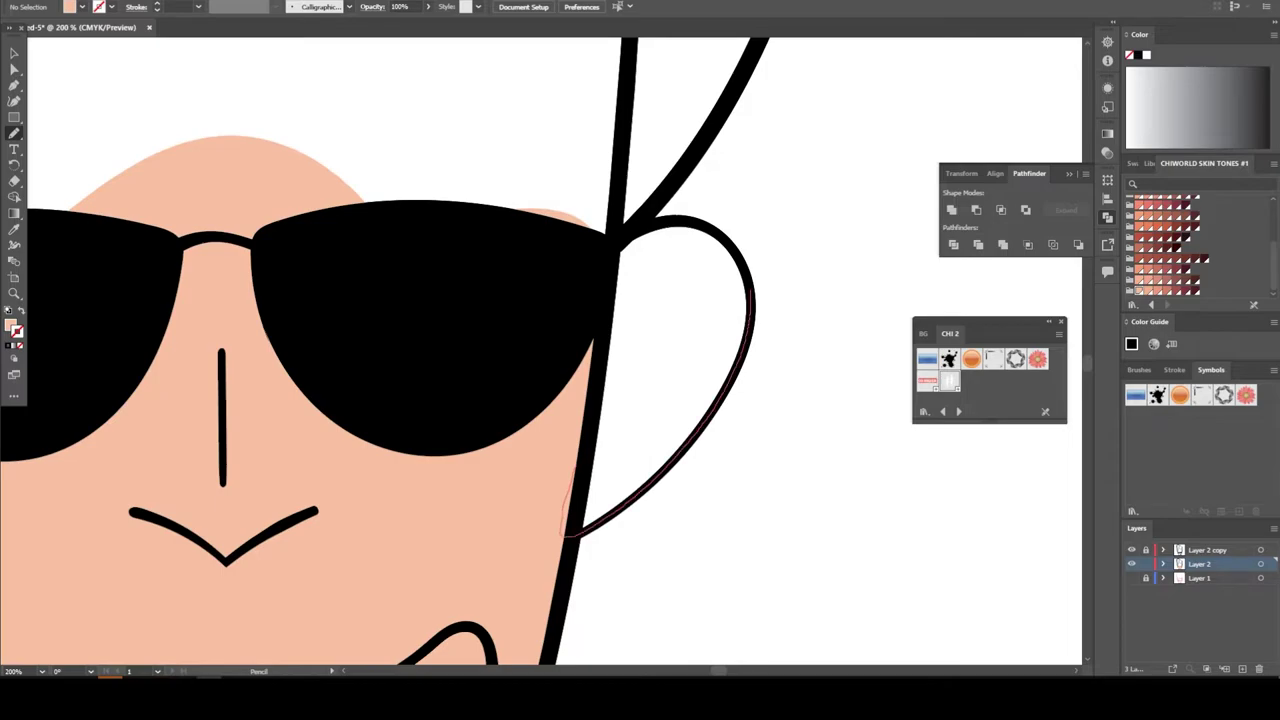
drag(300, 350, 868, 400)
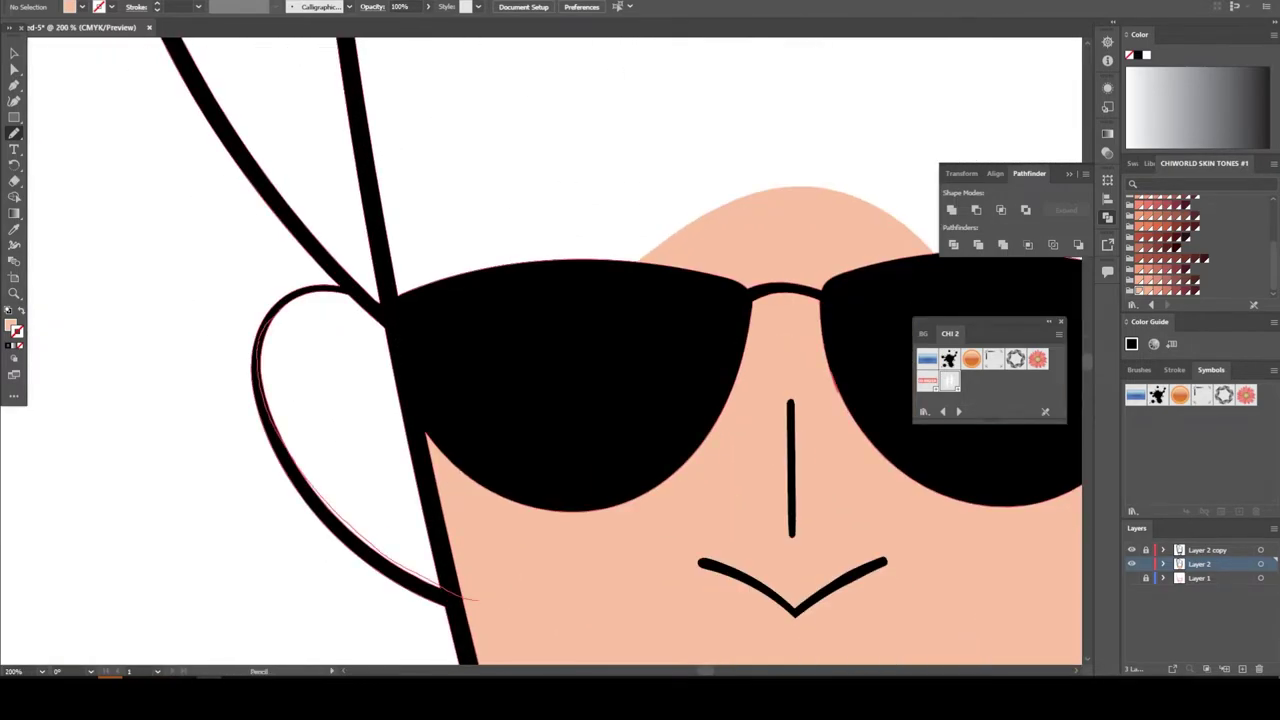
drag(470, 598, 470, 600)
scroll(470, 600, down, 3)
scroll(798, 450, up, 2)
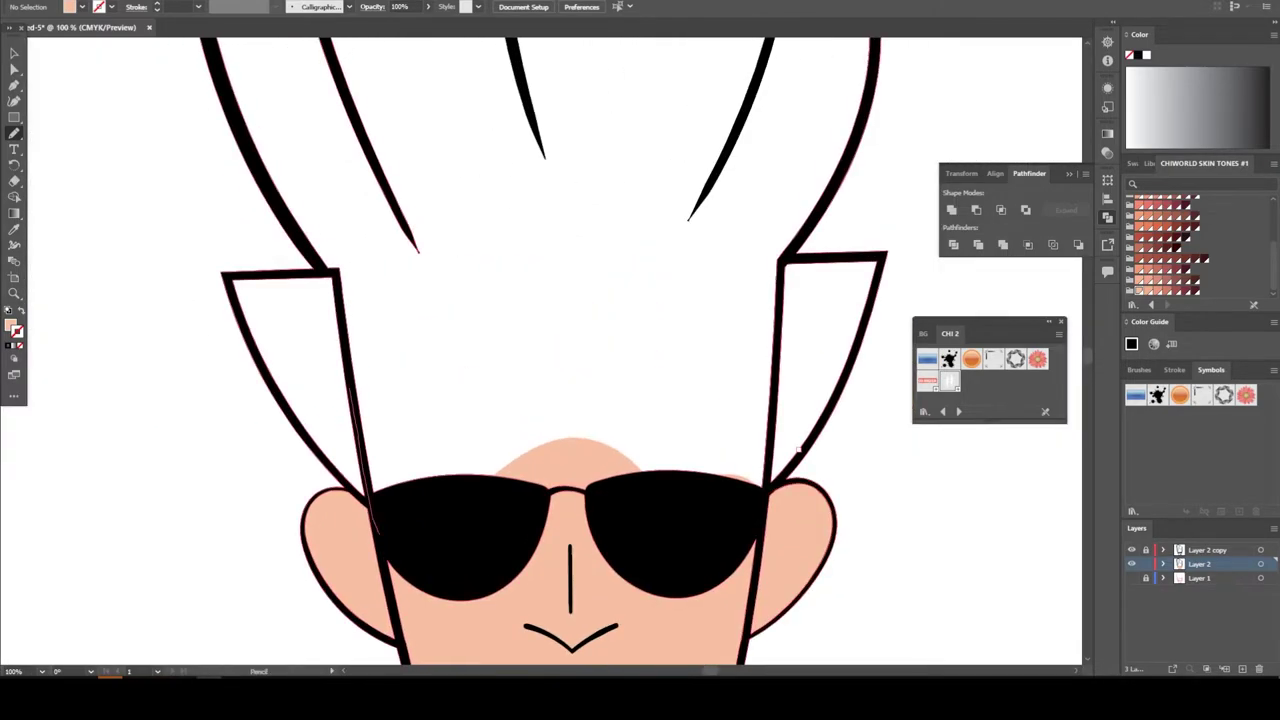
Add the peach forehead fill, close the face fill and trace a shading path down the left jaw.
mouse_move(365, 490)
mouse_down()
mouse_move(784, 250)
mouse_move(770, 500)
mouse_up()
scroll(560, 450, up, 2)
drag(575, 430, 590, 435)
scroll(560, 450, up, 1)
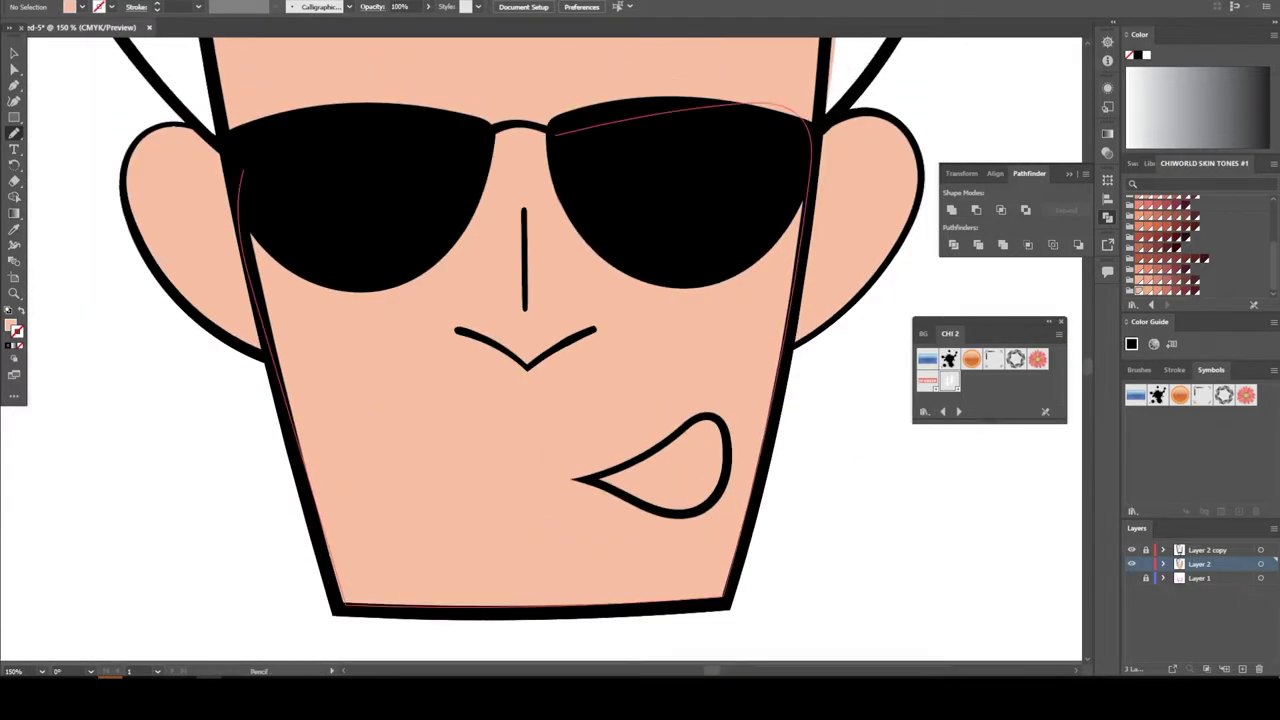
drag(555, 133, 552, 134)
drag(258, 286, 376, 607)
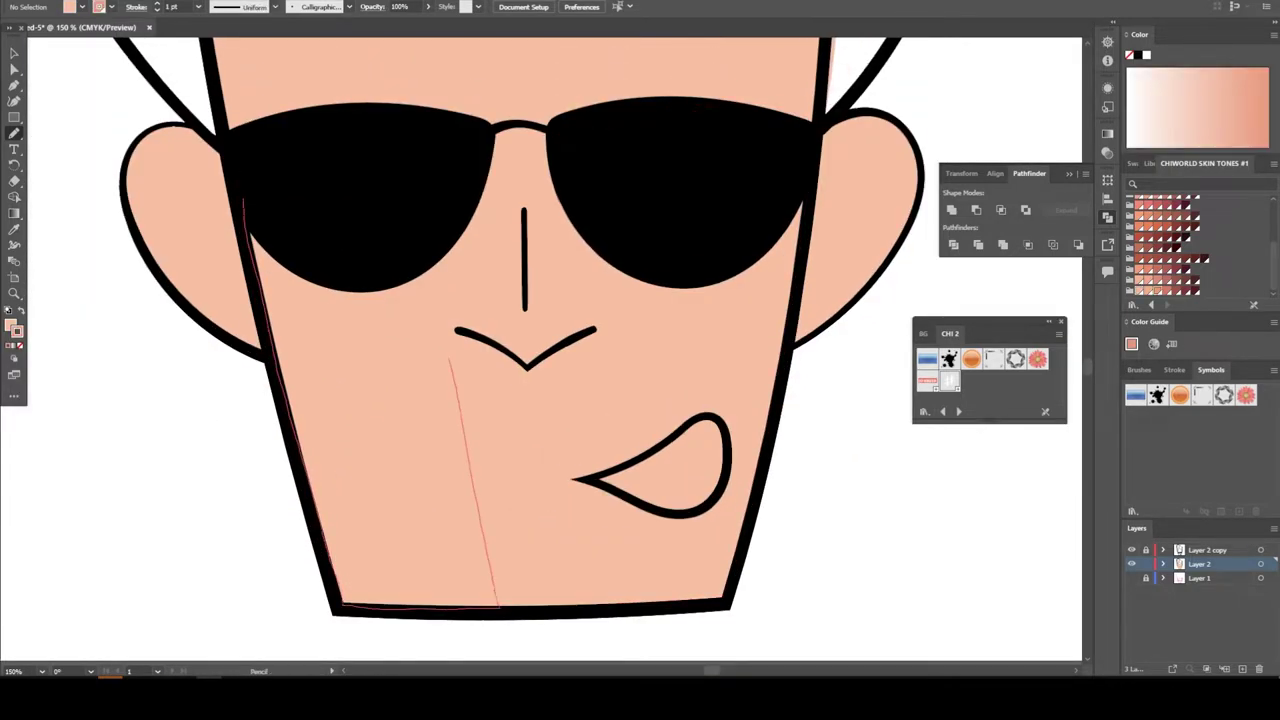
drag(580, 340, 455, 252)
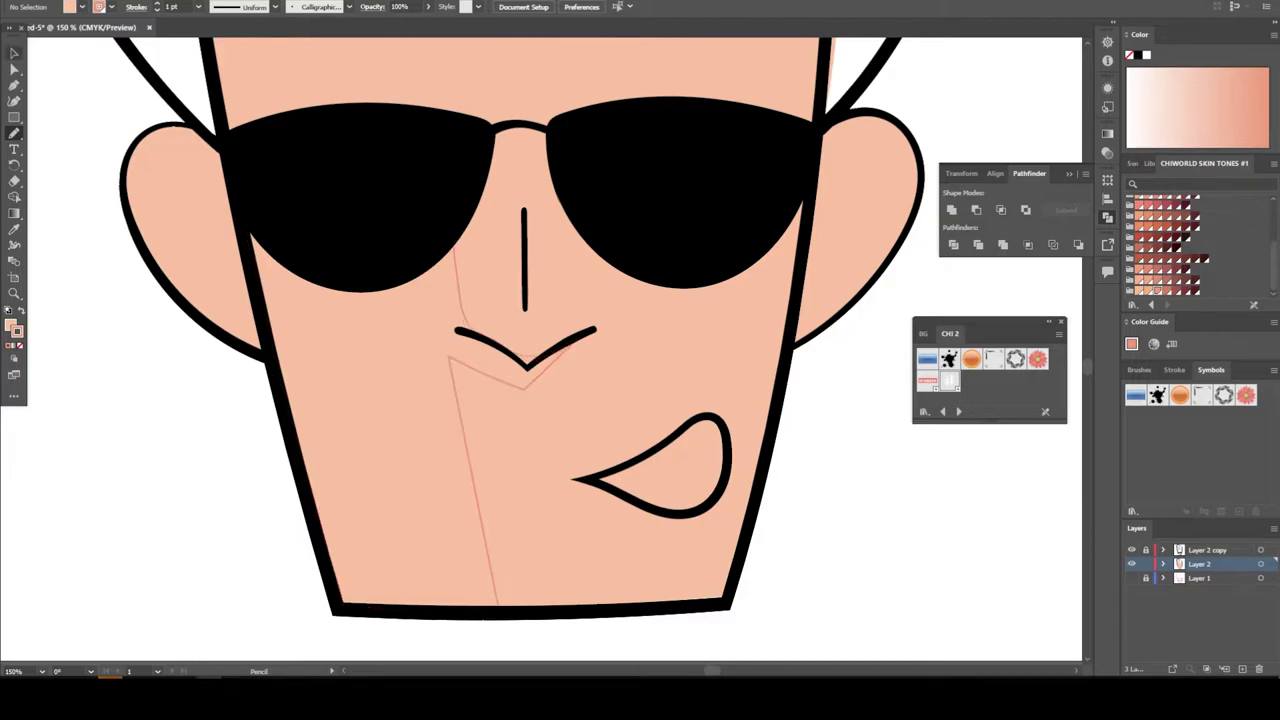
key(ctrl+shift+a)
Add a new shading layer, confirm the Pencil options, and draw the forehead shading shape.
click(1242, 668)
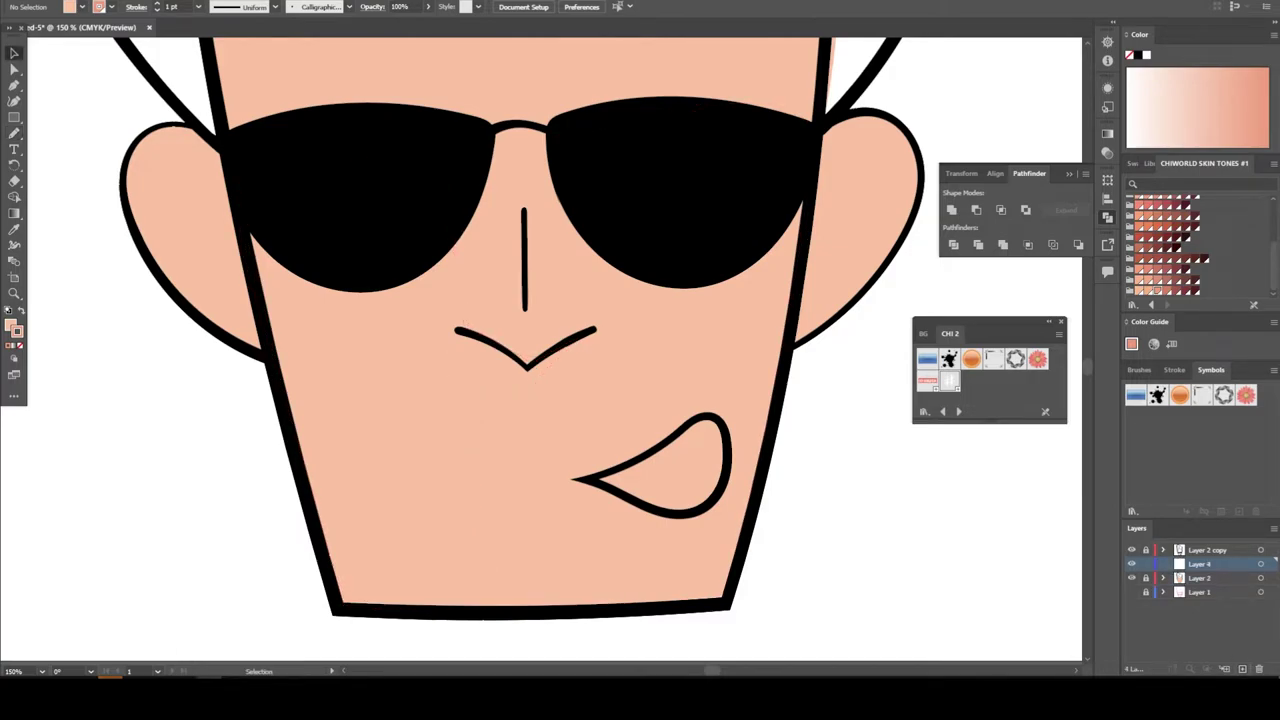
double_click(14, 133)
click(646, 430)
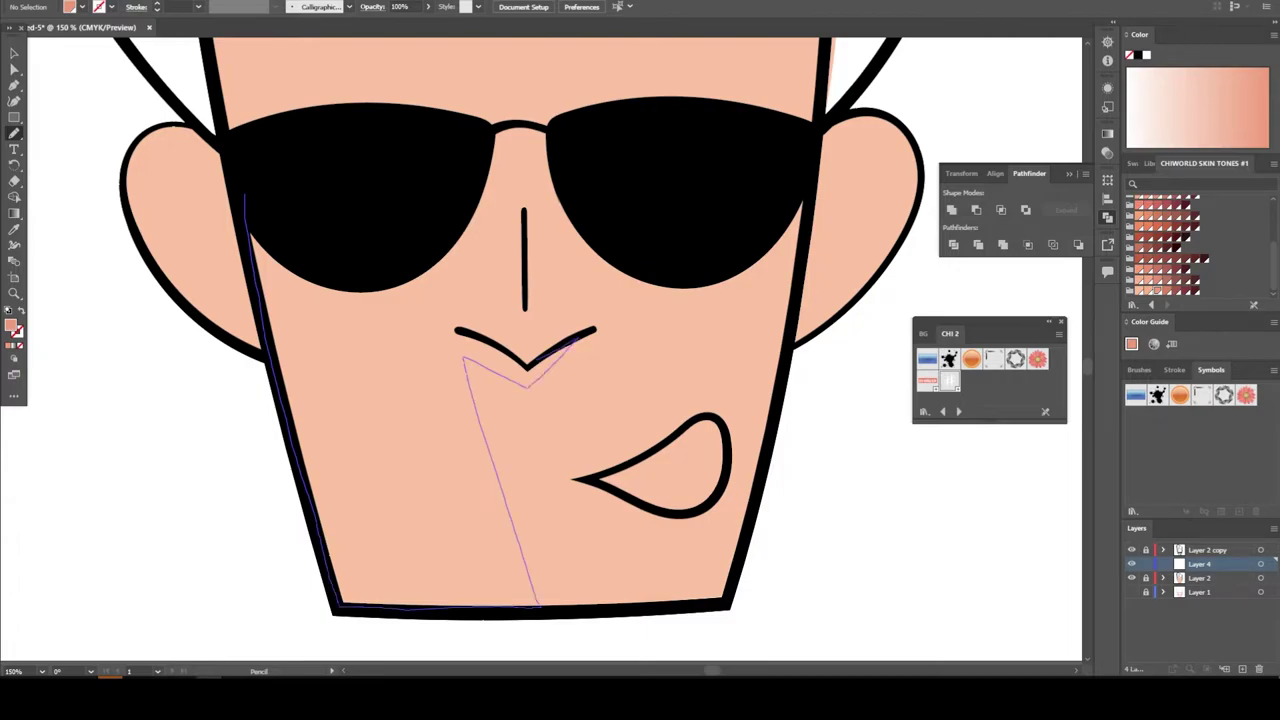
key(ctrl+minus)
key(ctrl+minus)
key(ctrl+plus)
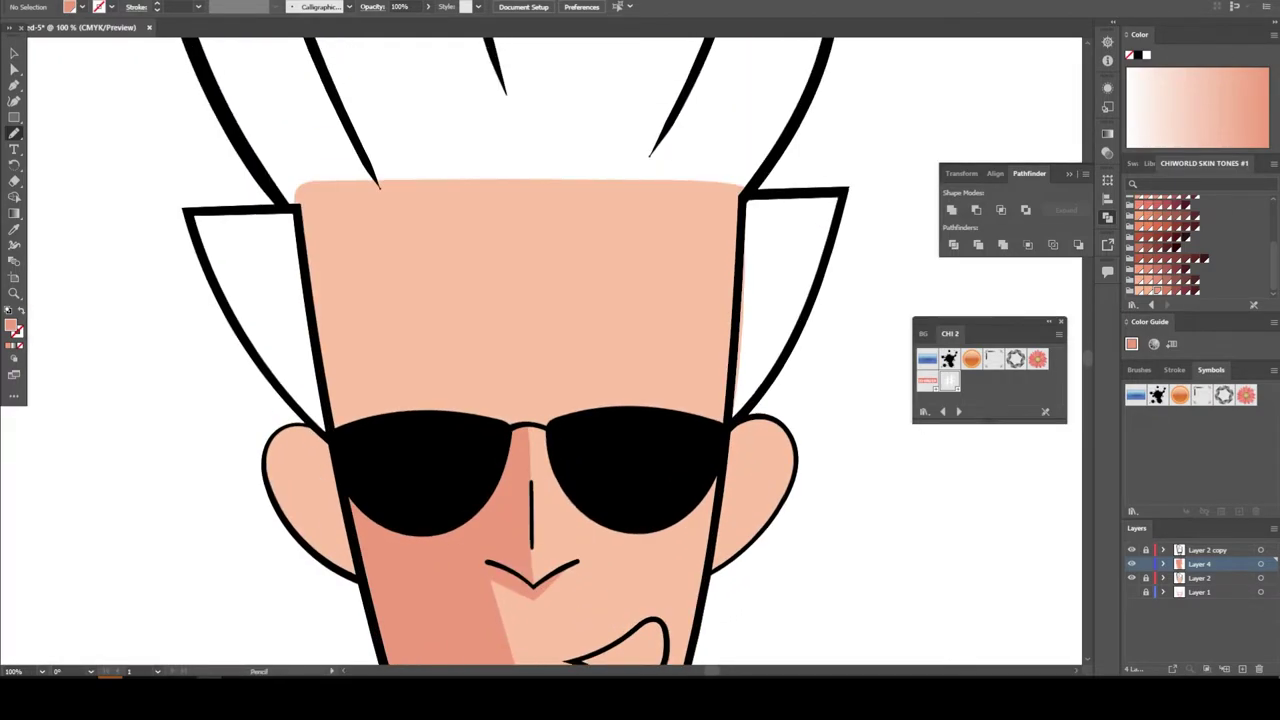
drag(316, 345, 380, 180)
Draw darker peach shading along the glasses and nose, the ear, and under the right lens.
key(ctrl+plus)
key(ctrl+plus)
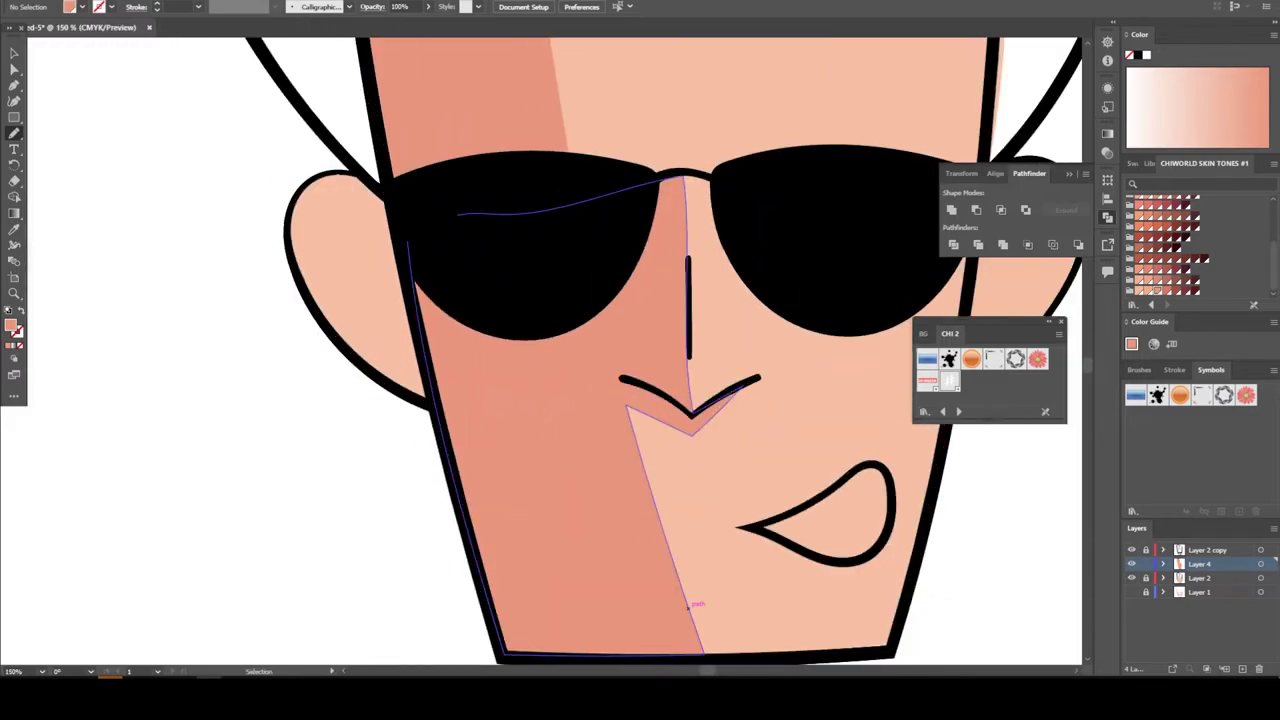
drag(720, 535, 495, 282)
key(ctrl+minus)
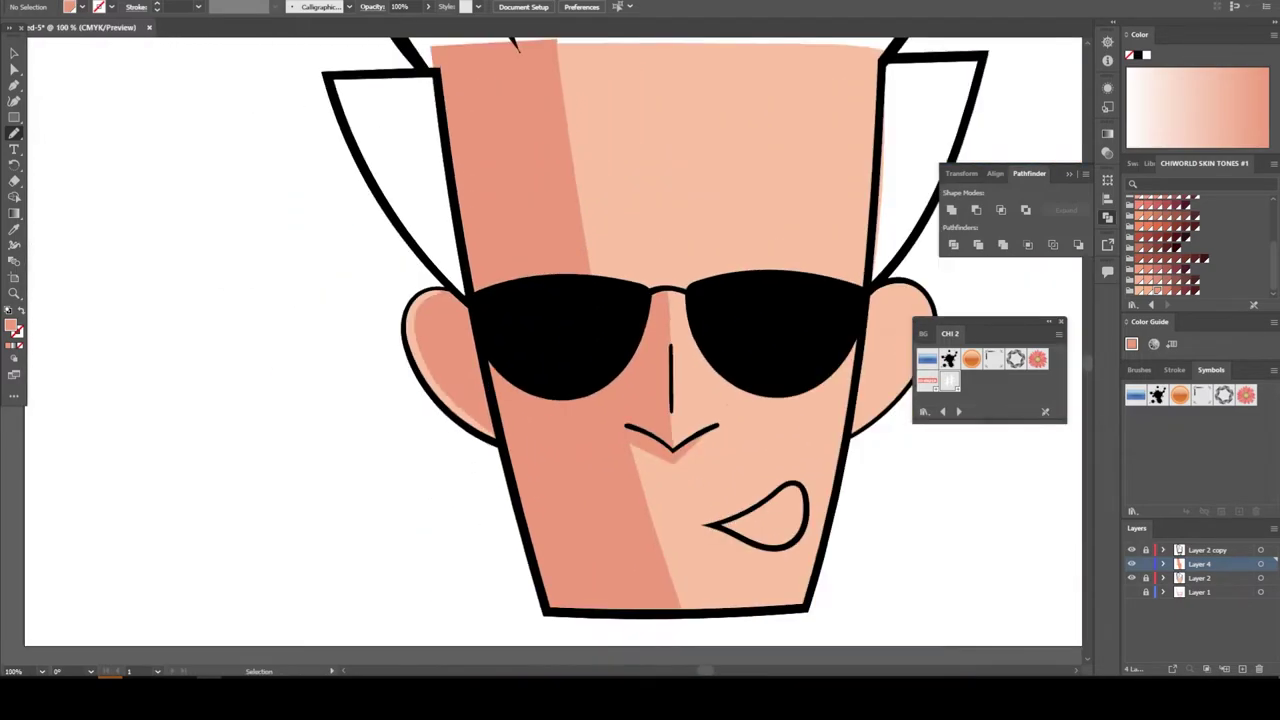
scroll(407, 296, up, 3)
drag(350, 355, 442, 148)
key(ctrl+minus)
key(ctrl+minus)
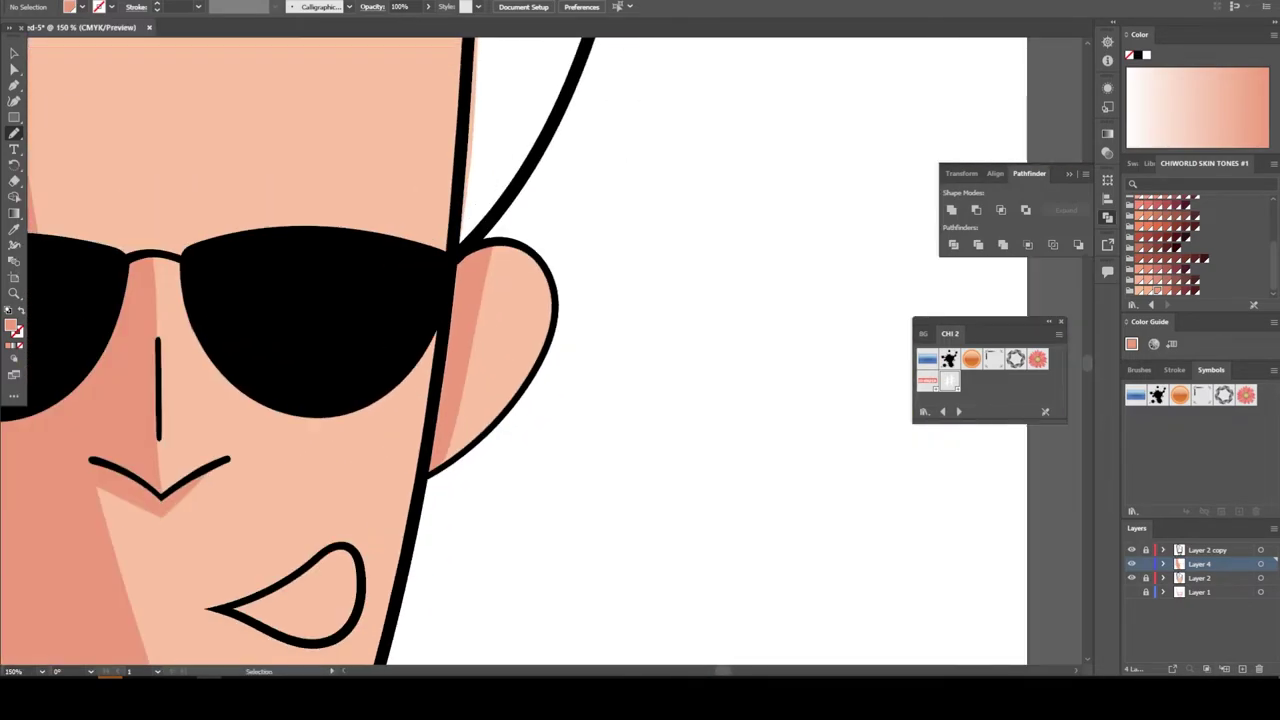
scroll(640, 350, up, 2)
drag(805, 312, 497, 378)
key(ctrl+minus)
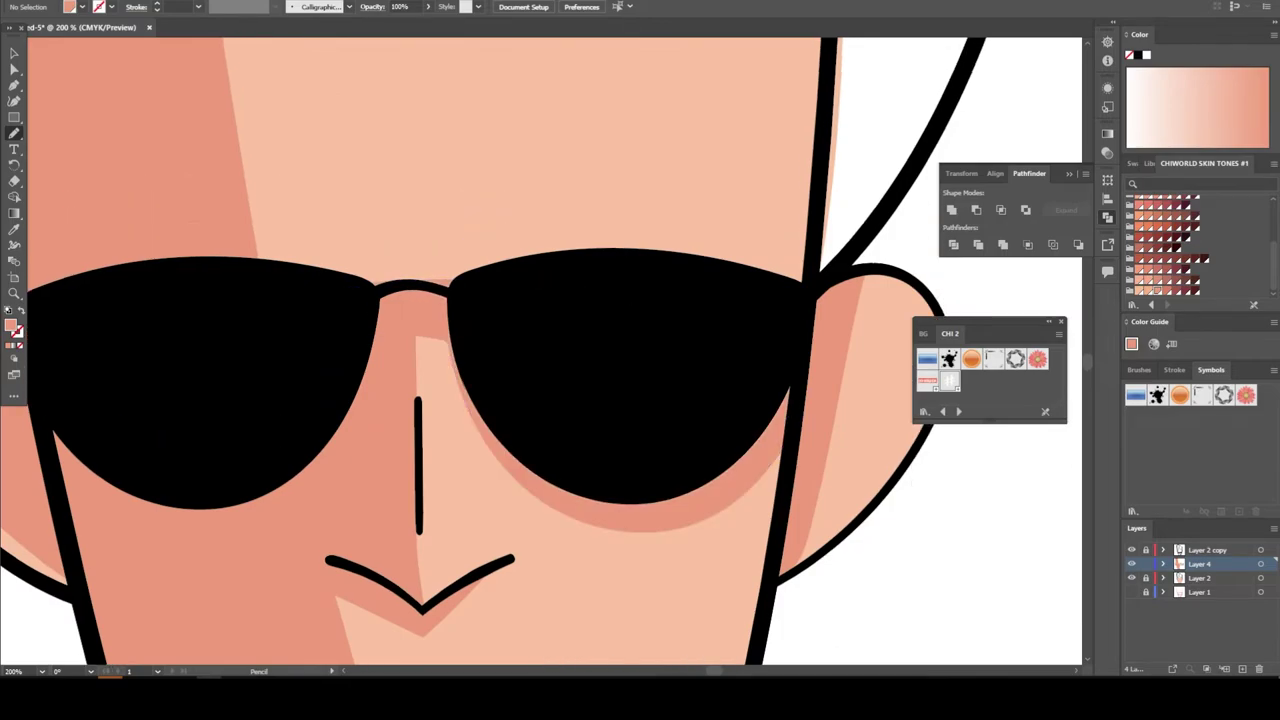
key(ctrl+minus)
scroll(540, 338, up, 4)
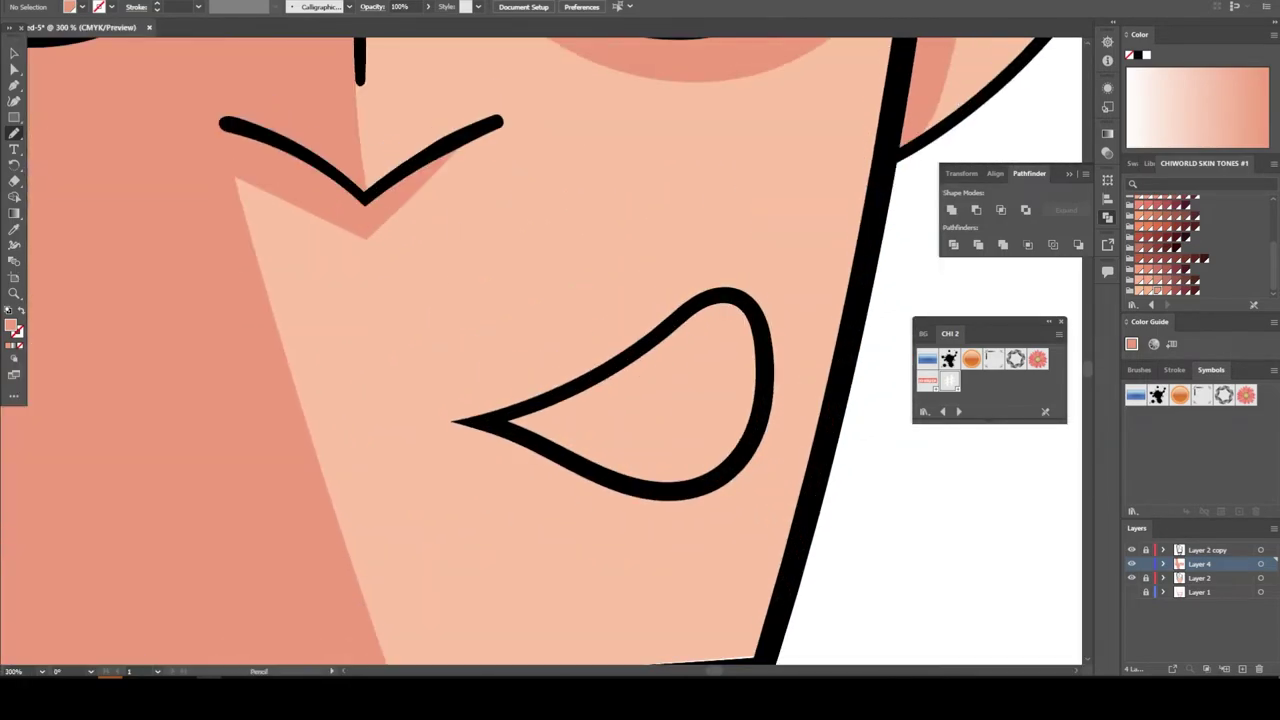
Fill the mouth teardrop with white.
double_click(11, 324)
click(766, 249)
drag(495, 421, 491, 418)
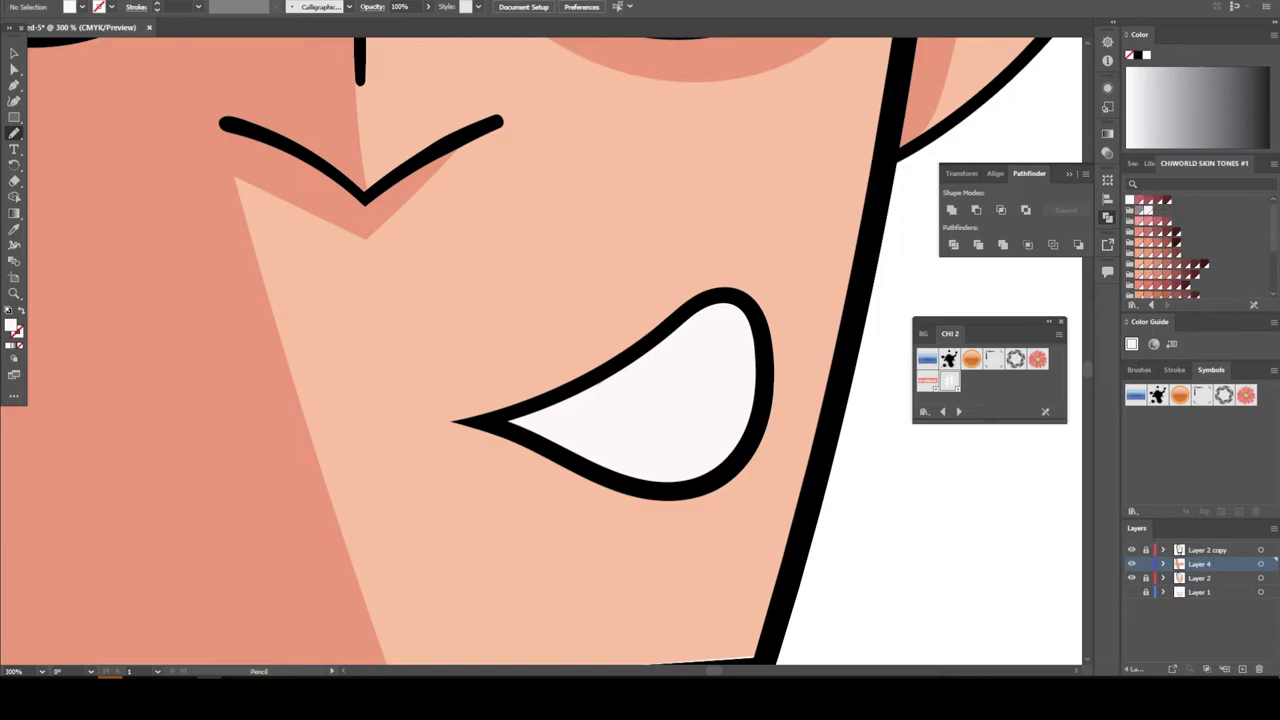
Add a new layer for the hair and set the fill colour to yellow.
key(ctrl+minus)
key(ctrl+minus)
key(ctrl+minus)
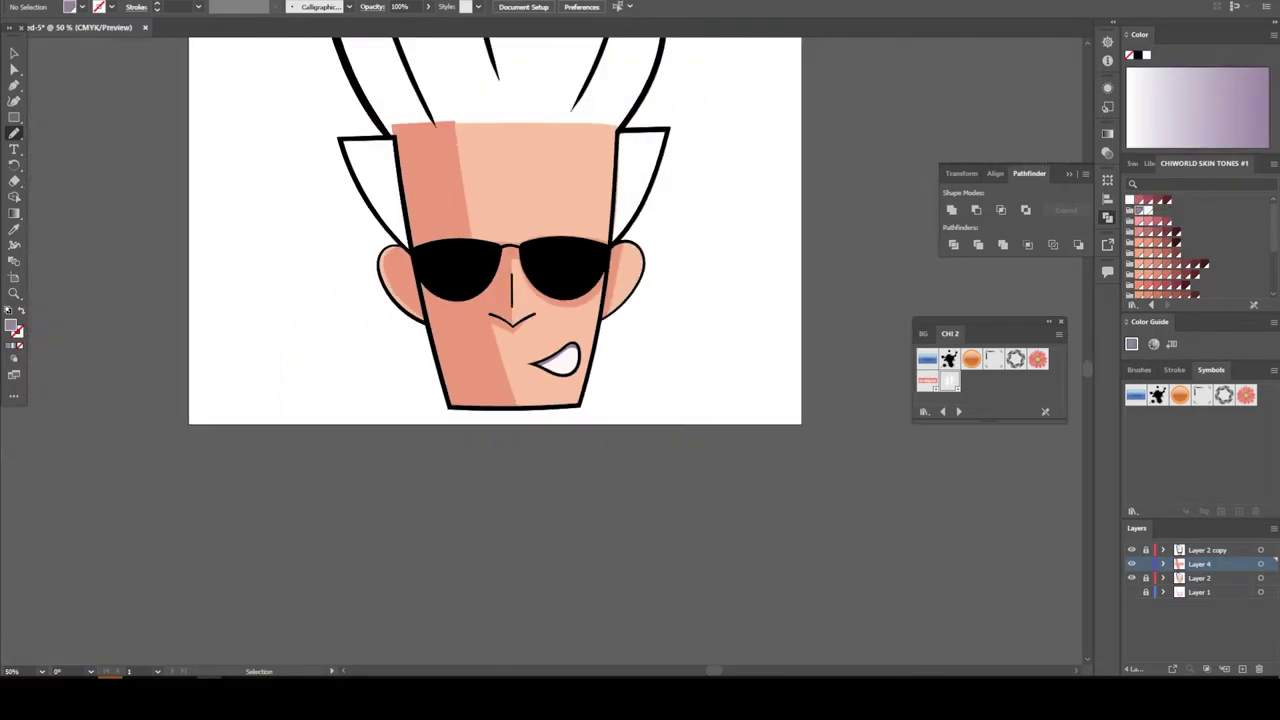
click(1242, 668)
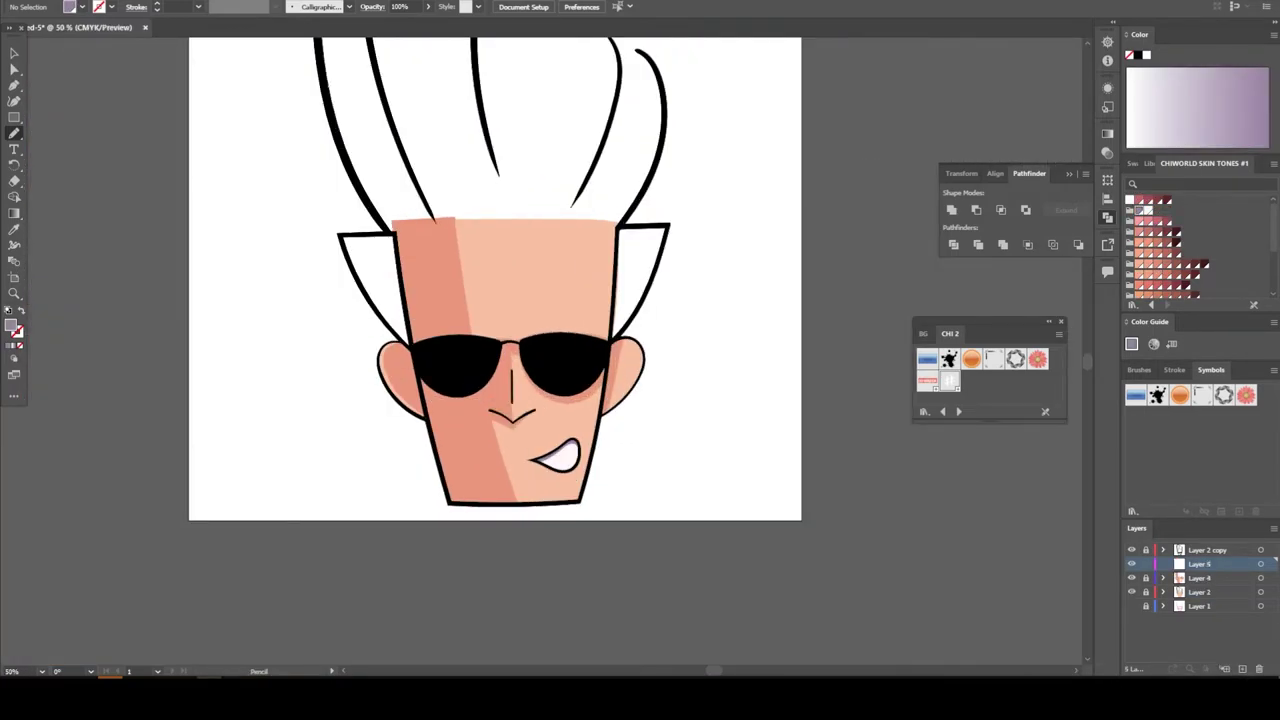
double_click(11, 324)
text(A09C82)
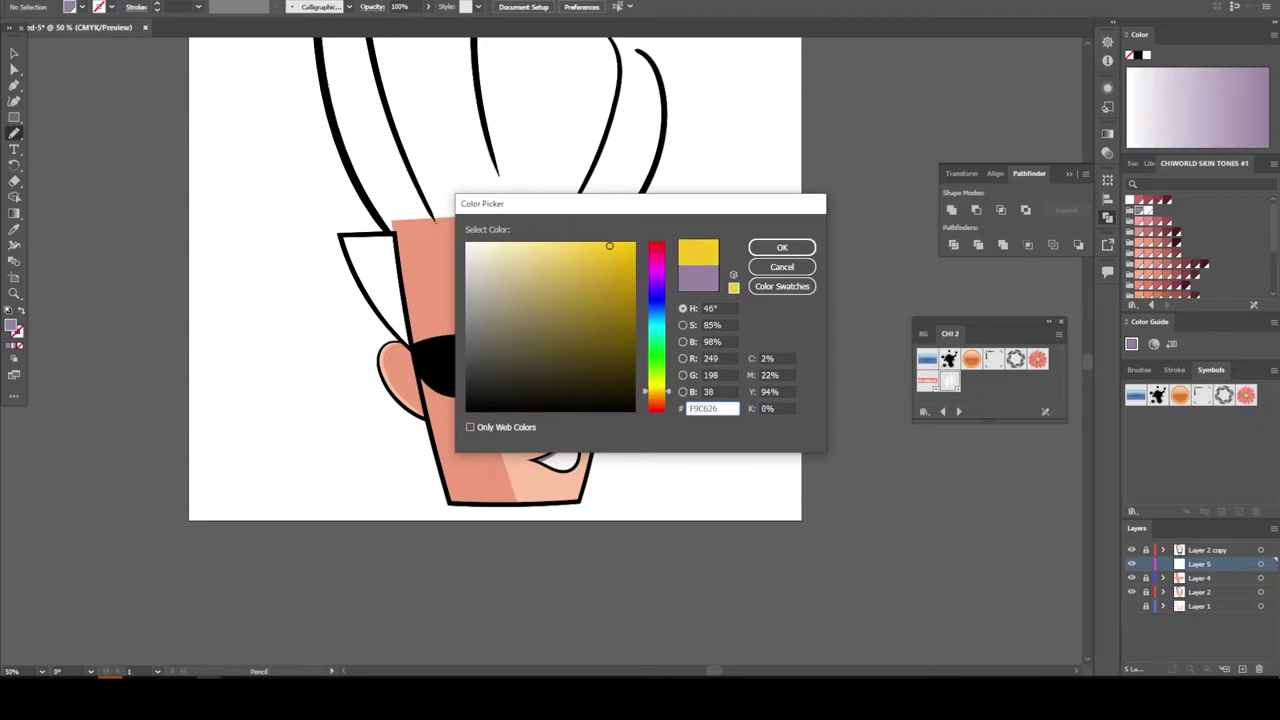
click(782, 247)
Fill the right hair piece with yellow, redrawing after undoing the first attempt.
key(ctrl+plus)
key(ctrl+plus)
key(ctrl+plus)
double_click(14, 133)
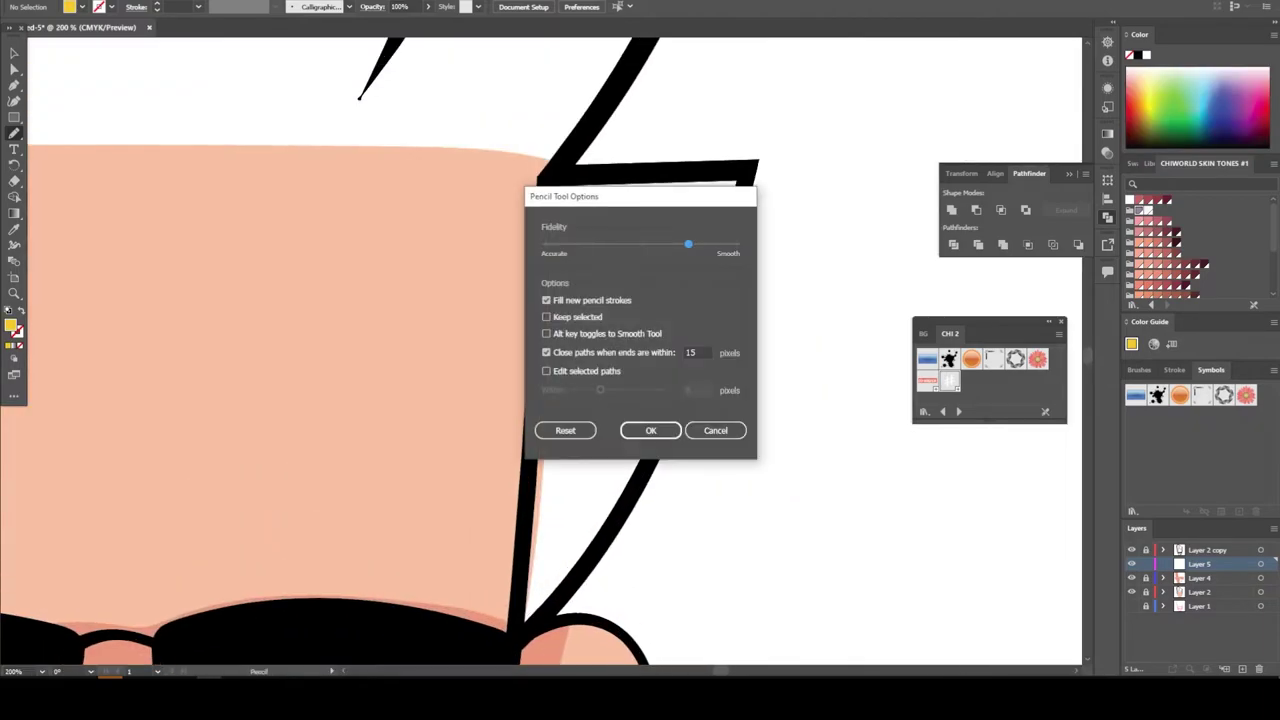
key(Return)
drag(728, 223, 520, 622)
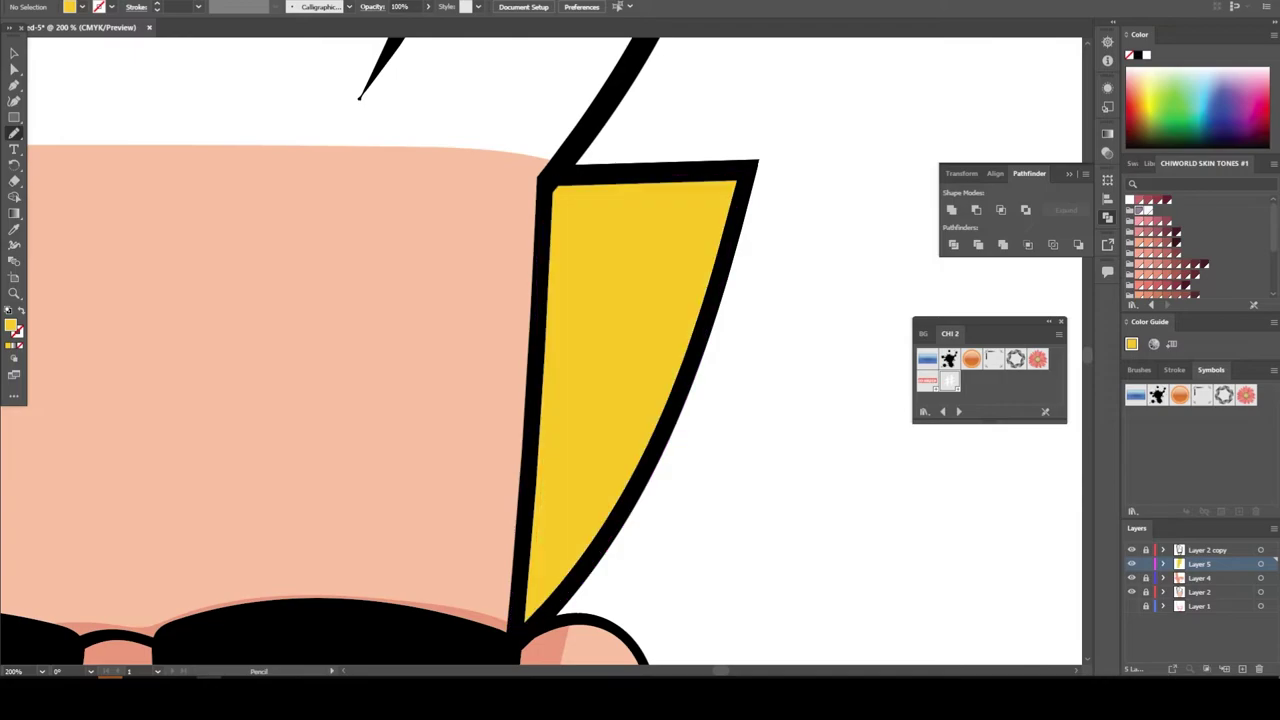
key(ctrl+z)
drag(615, 176, 516, 625)
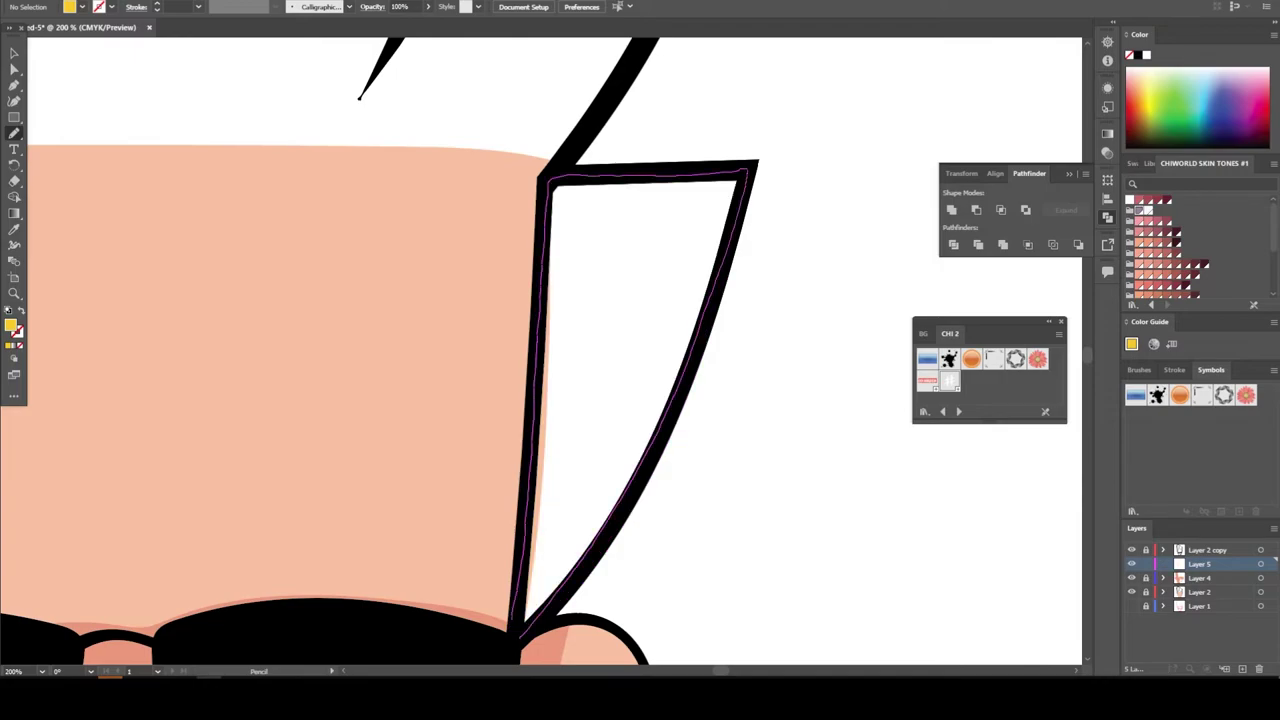
Fill the left hair piece, the hair base and the quiff with yellow.
key(ctrl+minus)
key(ctrl+minus)
key(ctrl+minus)
scroll(187, 388, up, 3)
drag(370, 206, 425, 568)
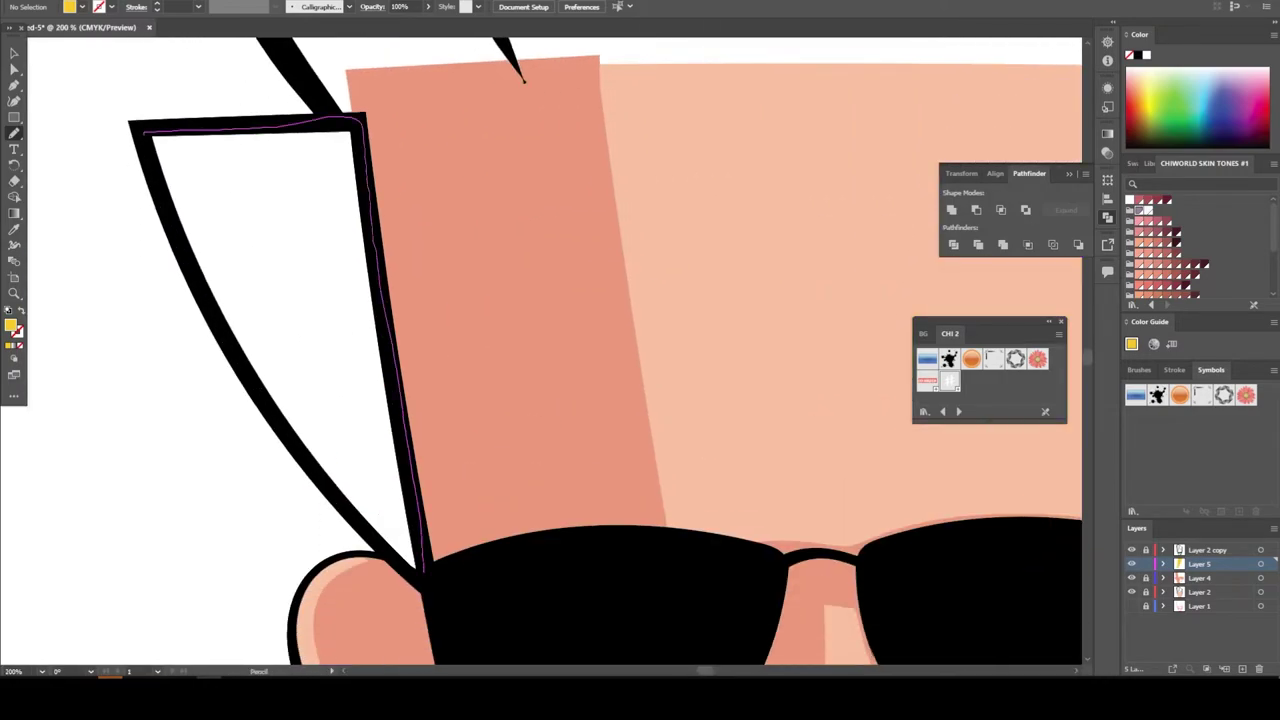
key(ctrl+minus)
key(ctrl+minus)
key(ctrl+minus)
key(ctrl+plus)
key(ctrl+plus)
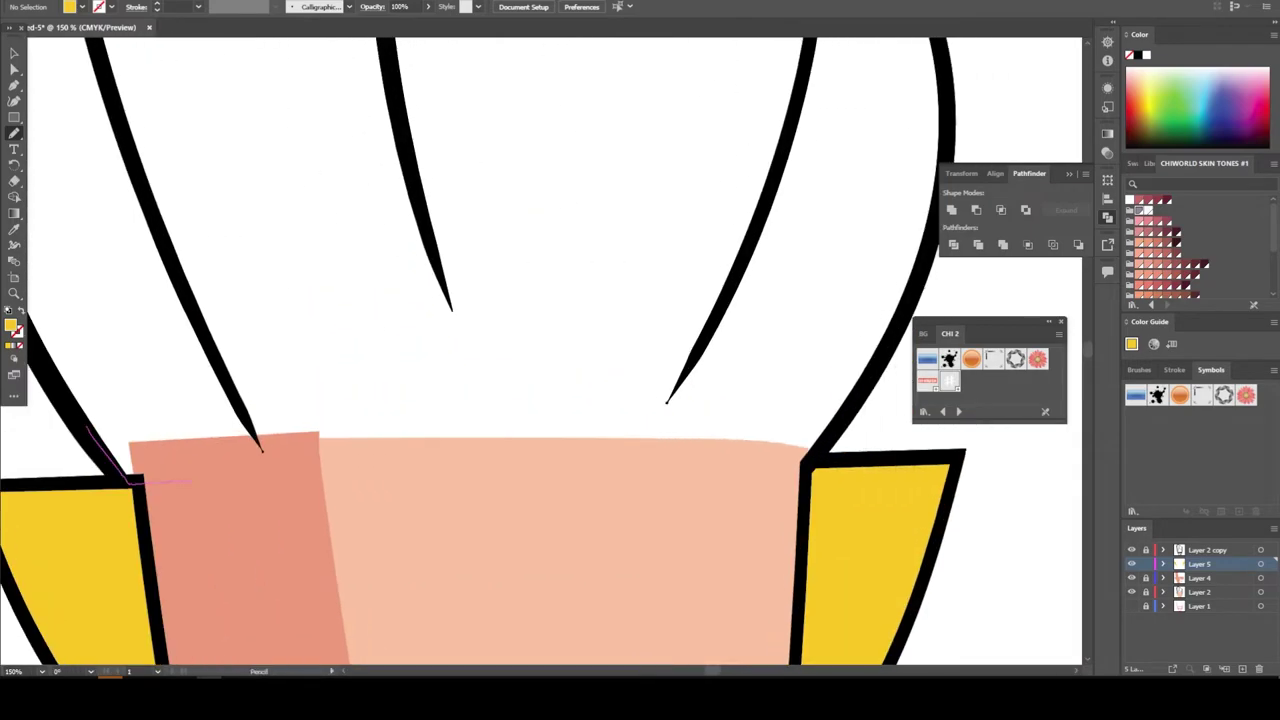
drag(744, 473, 500, 332)
key(ctrl+minus)
key(ctrl+minus)
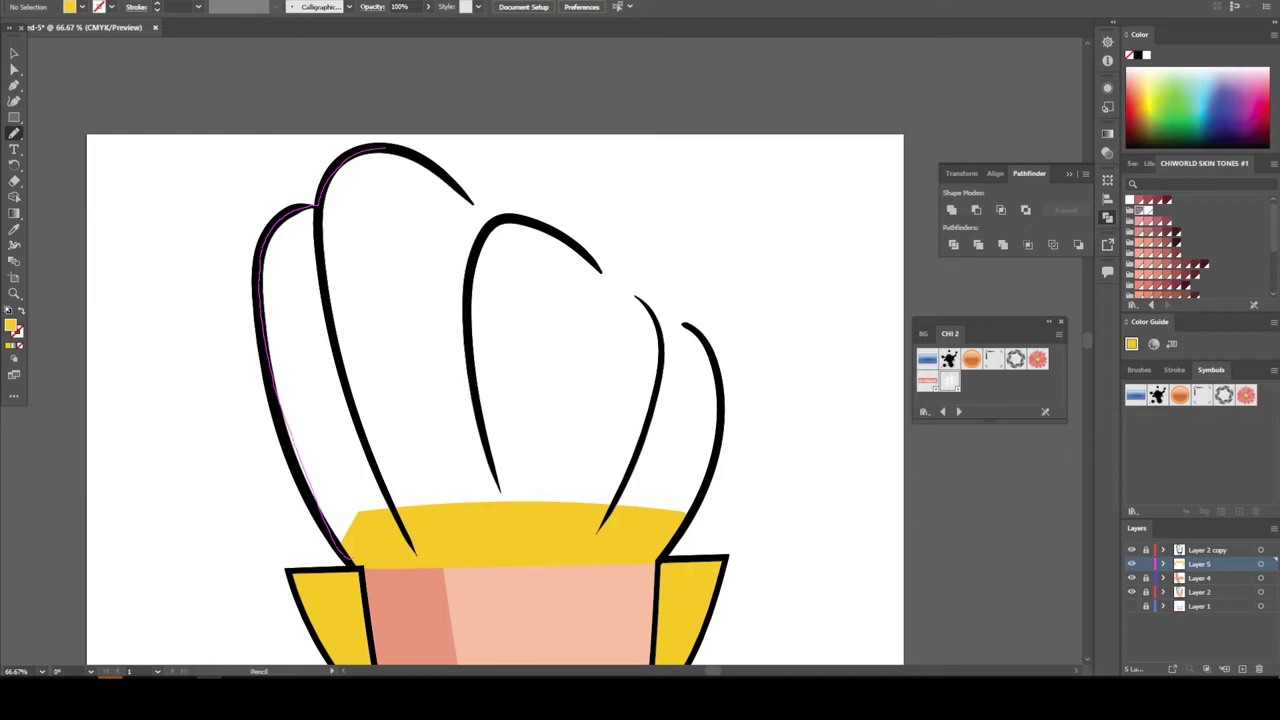
drag(716, 456, 684, 520)
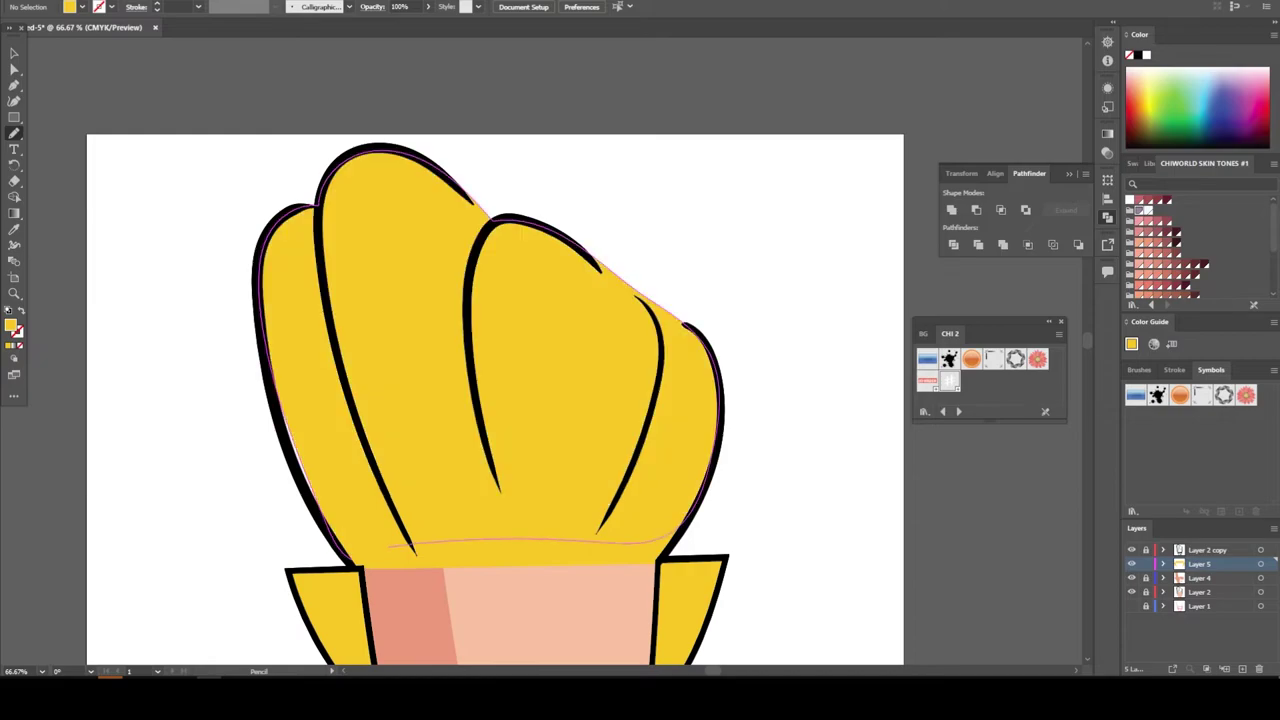
Erase excess yellow along the quiff edge and fit the whole artboard in view.
key(ctrl+minus)
key(ctrl+plus)
key(ctrl+plus)
key(ctrl+plus)
key(shift+e)
drag(770, 381, 612, 278)
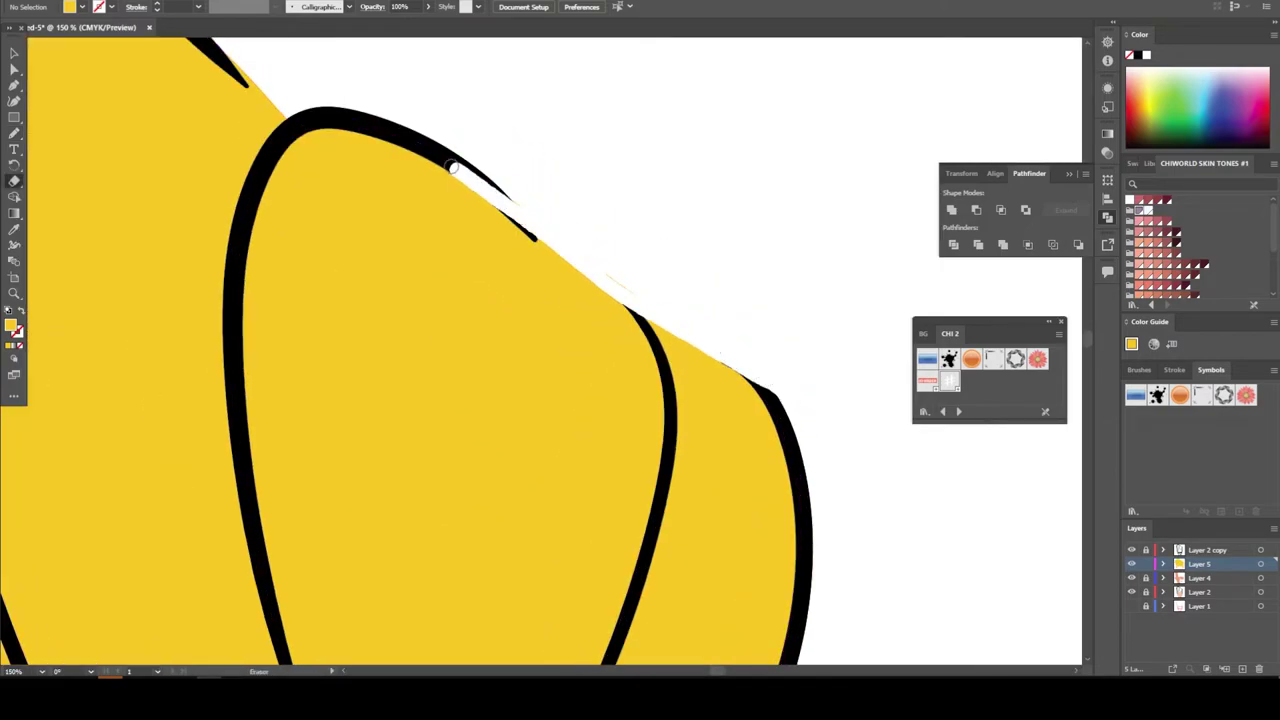
scroll(233, 131, up, 2)
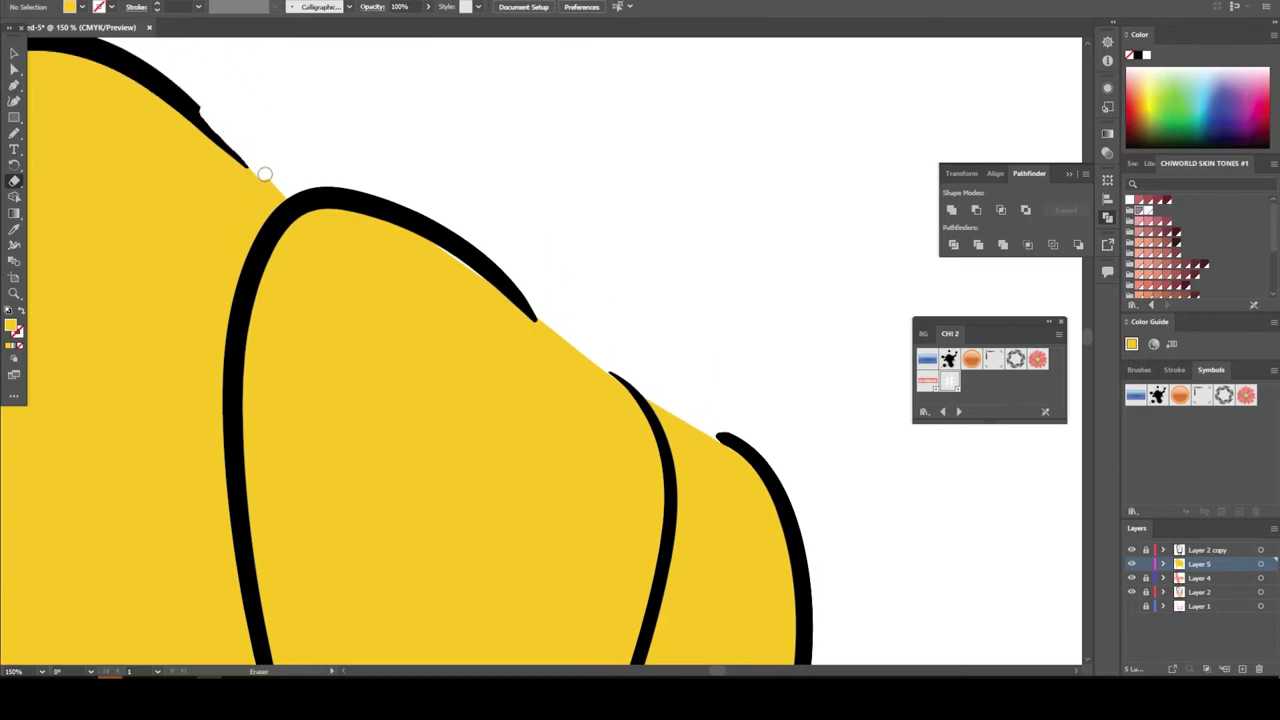
scroll(279, 226, down, 1)
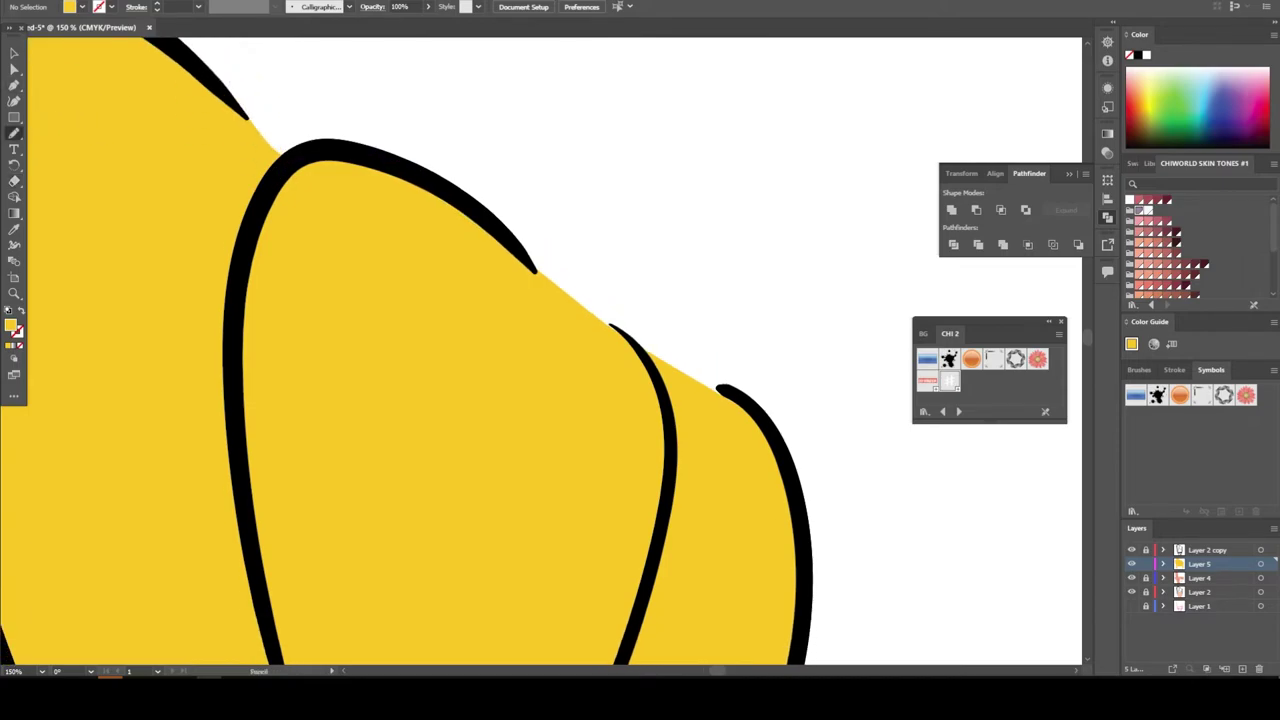
key(ctrl+0)
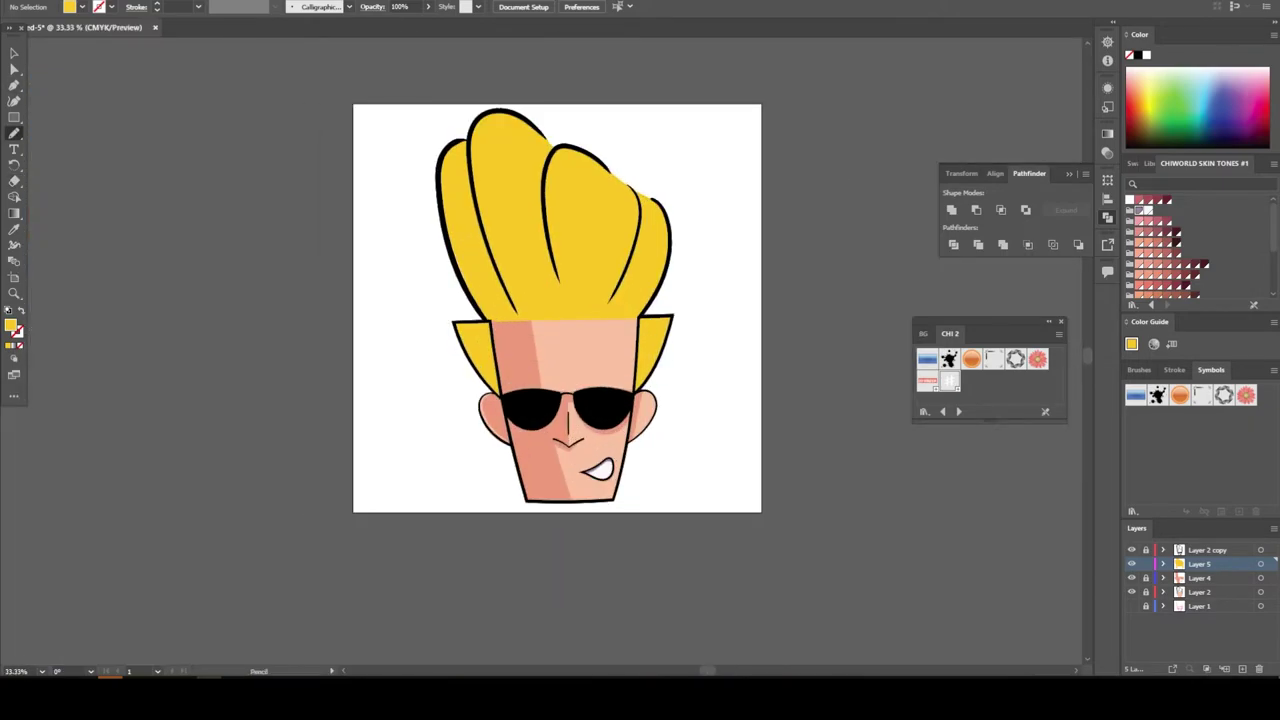
Pick a darker gold fill and draw the shadow down the left sideburn.
double_click(11, 325)
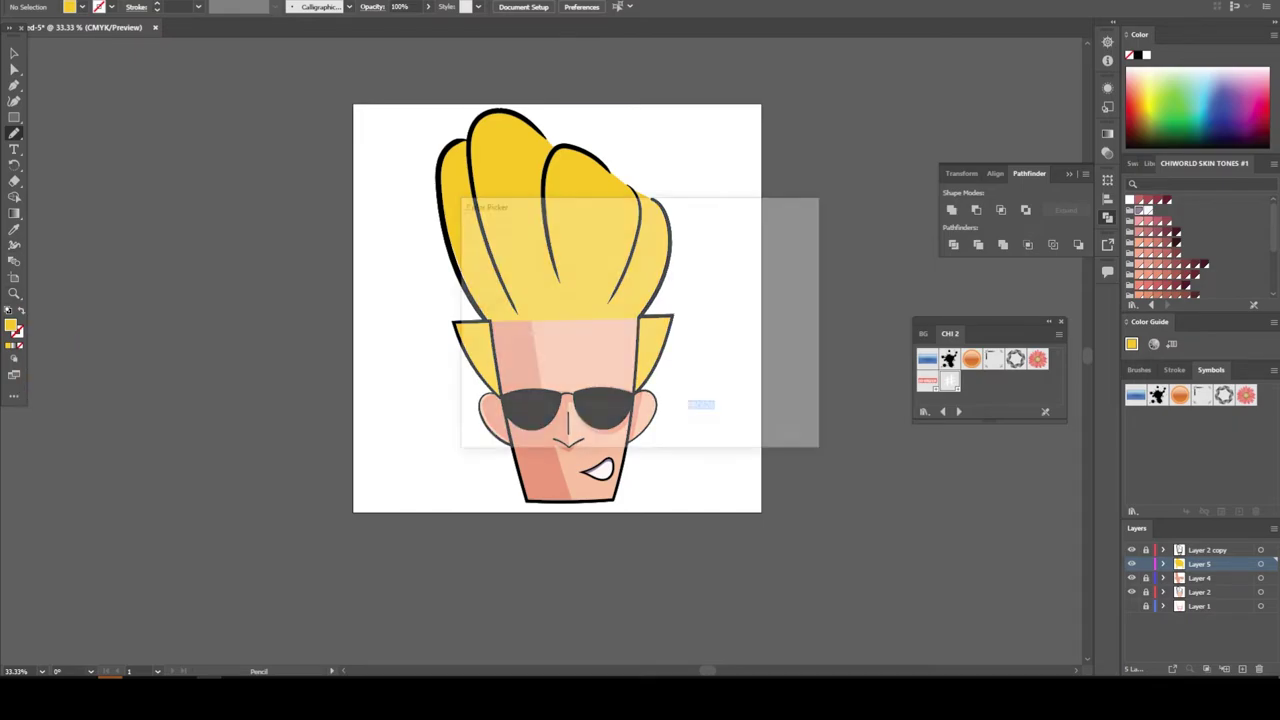
text(C49102)
key(Return)
key(ctrl+equal)
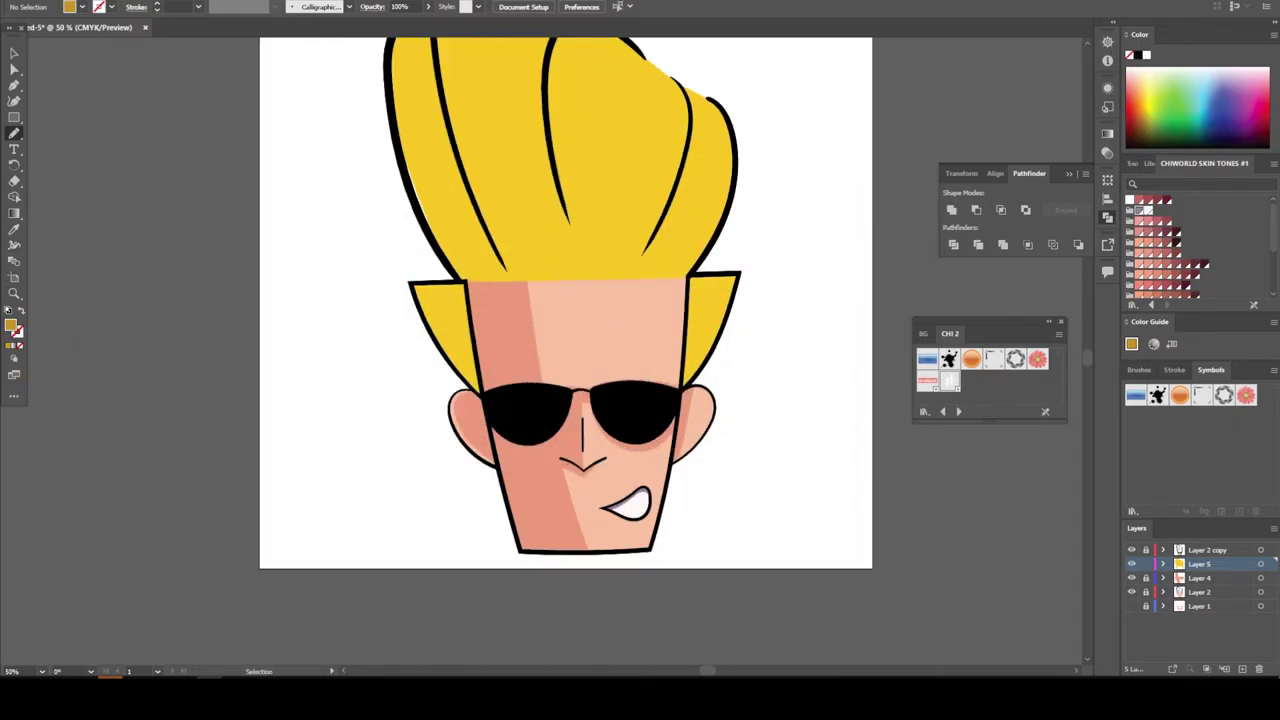
key(ctrl+equal)
key(ctrl+equal)
key(ctrl+equal)
key(ctrl+equal)
drag(205, 165, 482, 616)
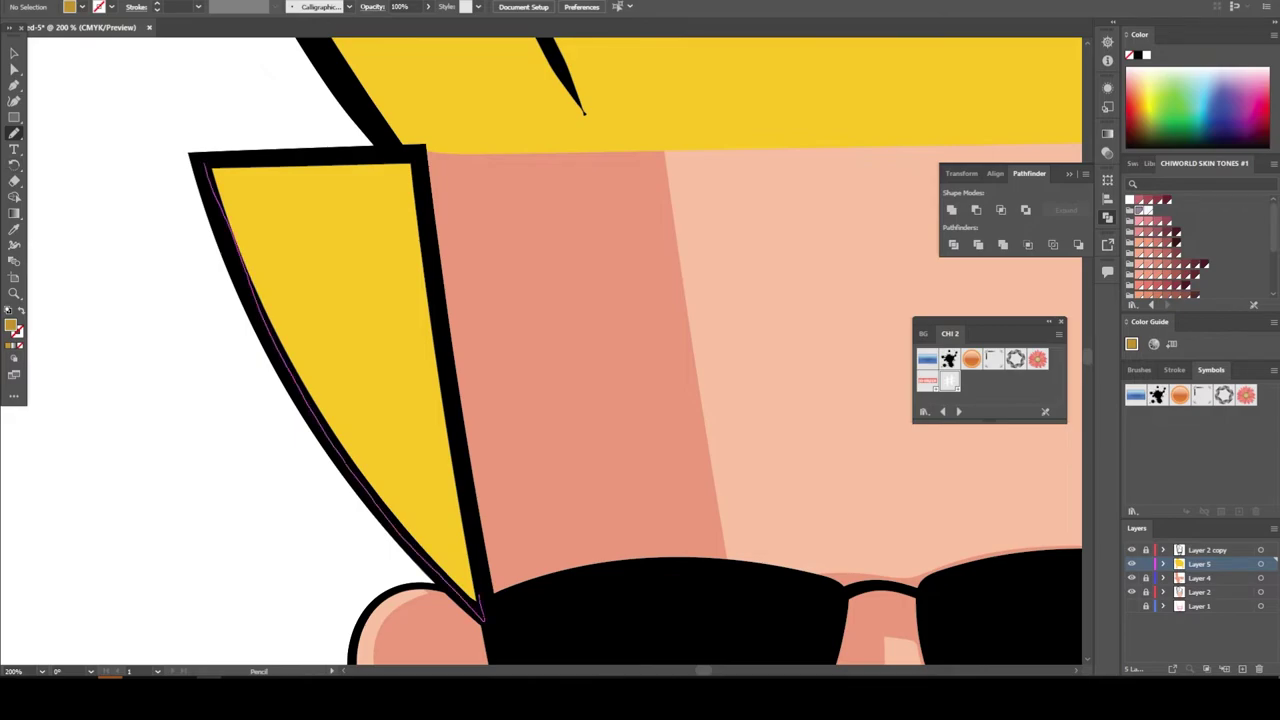
drag(431, 296, 416, 162)
key(ctrl+plus)
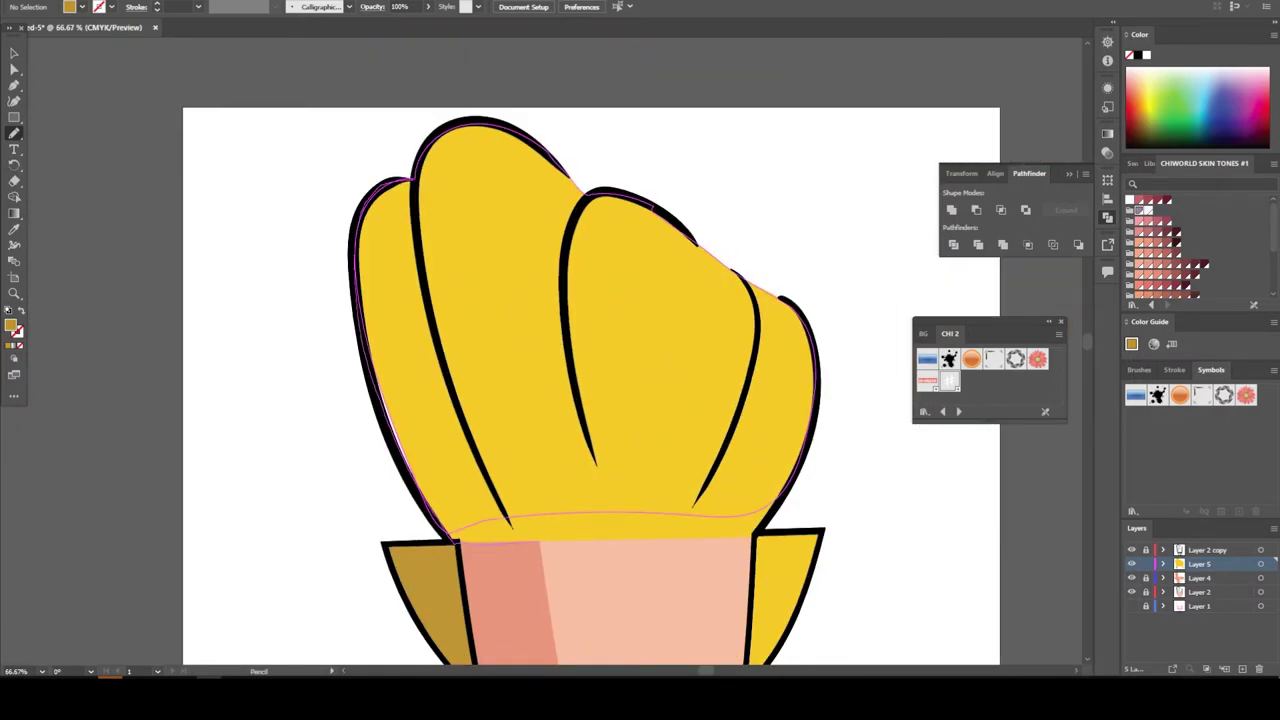
Draw a darker gold shadow shape on the left hair.
key(ctrl+minus)
key(ctrl+minus)
key(ctrl+plus)
key(ctrl+plus)
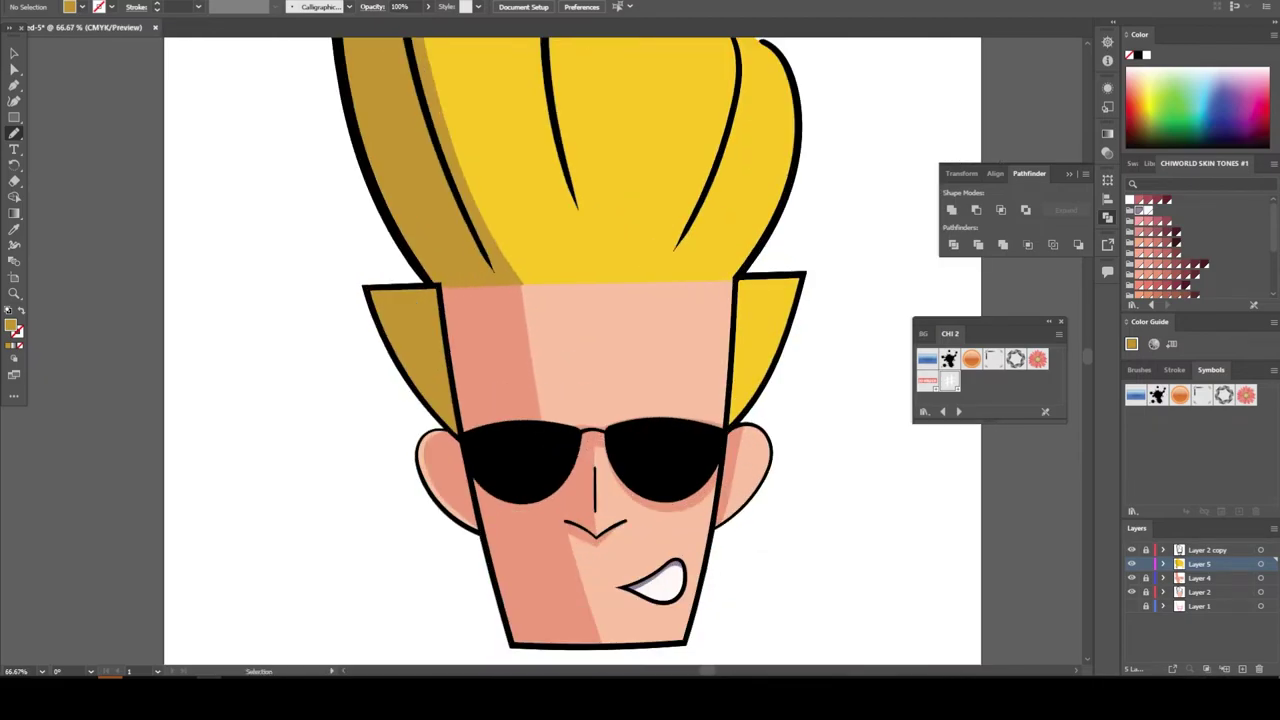
key(ctrl+minus)
key(ctrl+minus)
key(ctrl+plus)
key(ctrl+plus)
key(ctrl+plus)
scroll(530, 300, up, 2)
drag(520, 123, 544, 122)
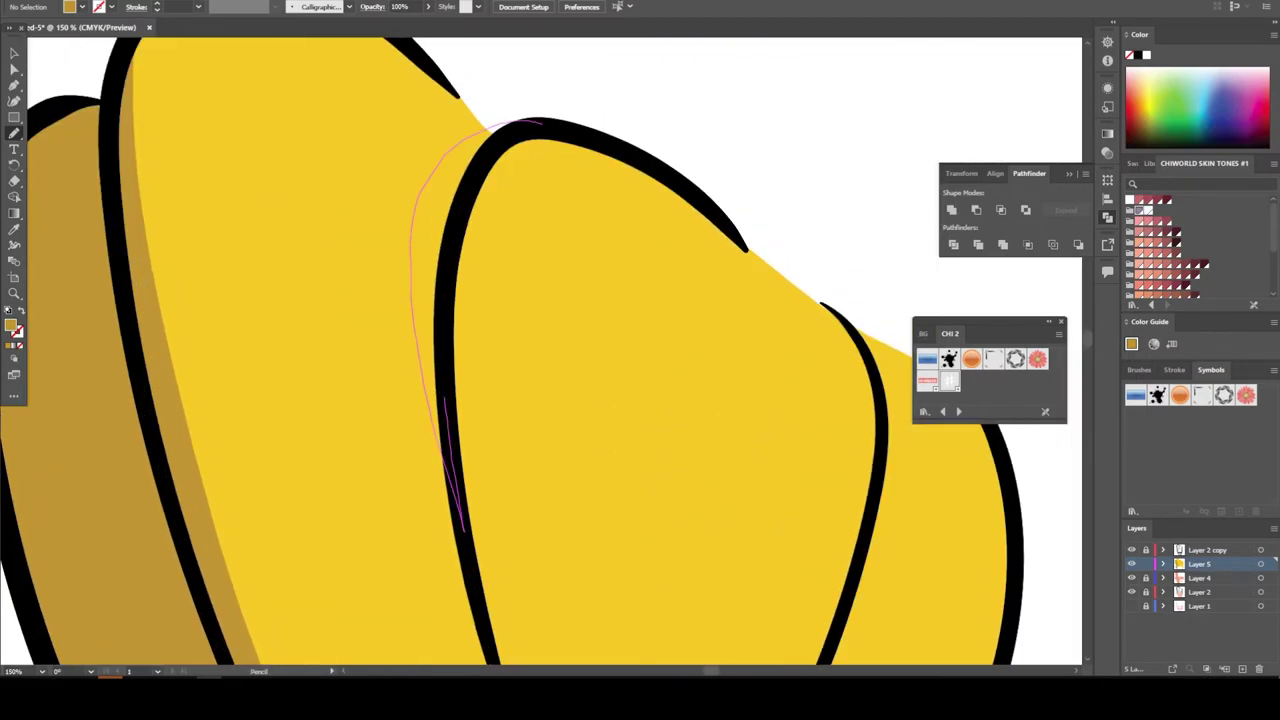
drag(463, 530, 463, 532)
key(ctrl+minus)
key(ctrl+minus)
key(ctrl+minus)
key(ctrl+minus)
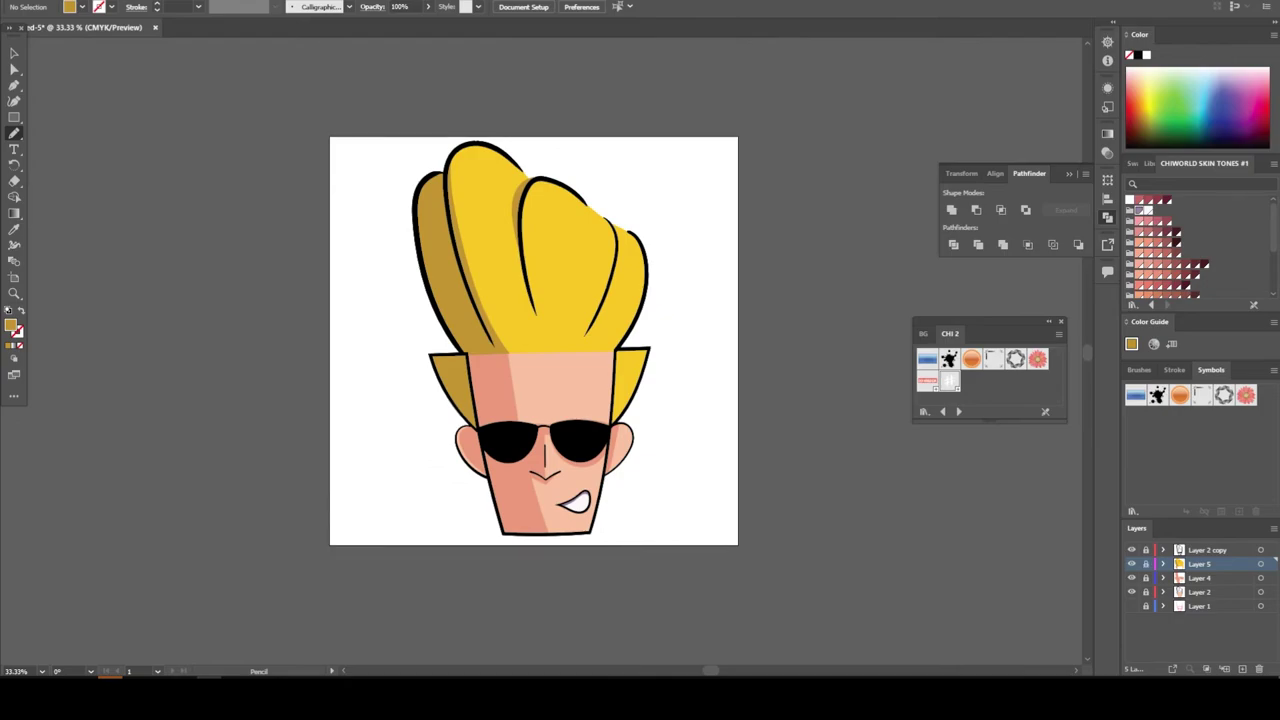
Move Layer 2 copy below Layer 2 and save the document on the computer as 31.ai.
drag(1275, 563, 1276, 604)
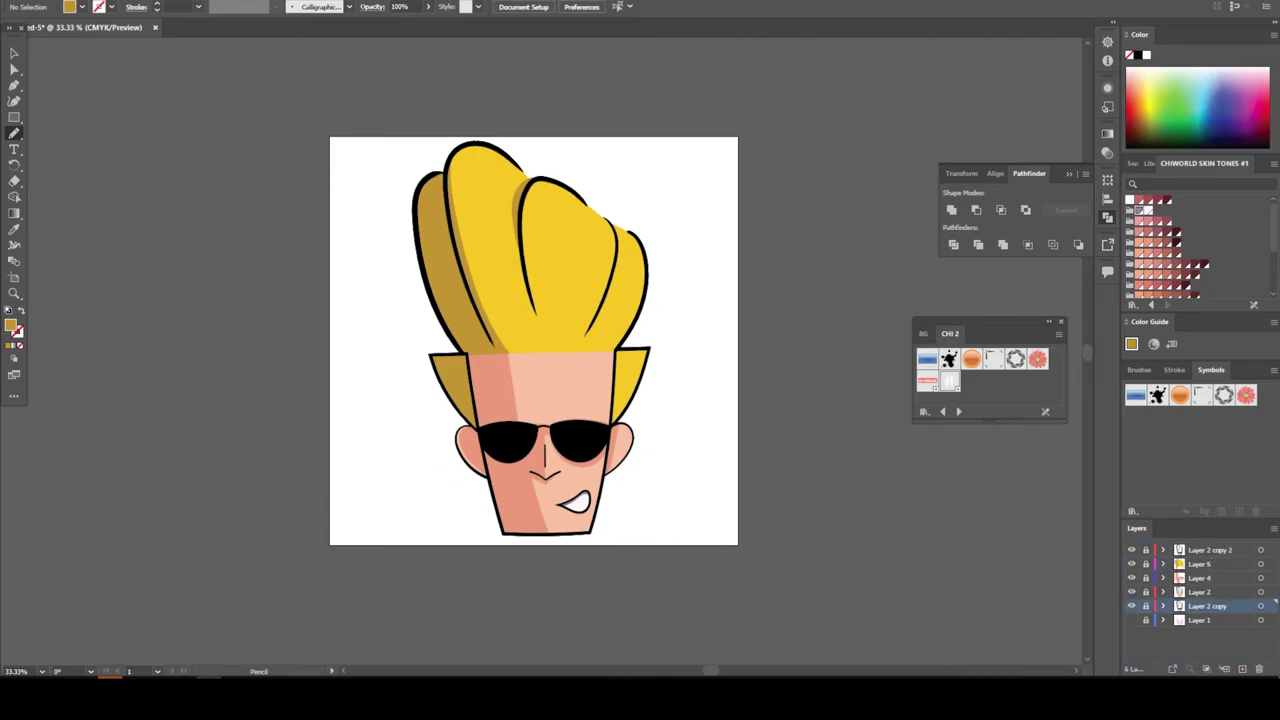
click(150, 106)
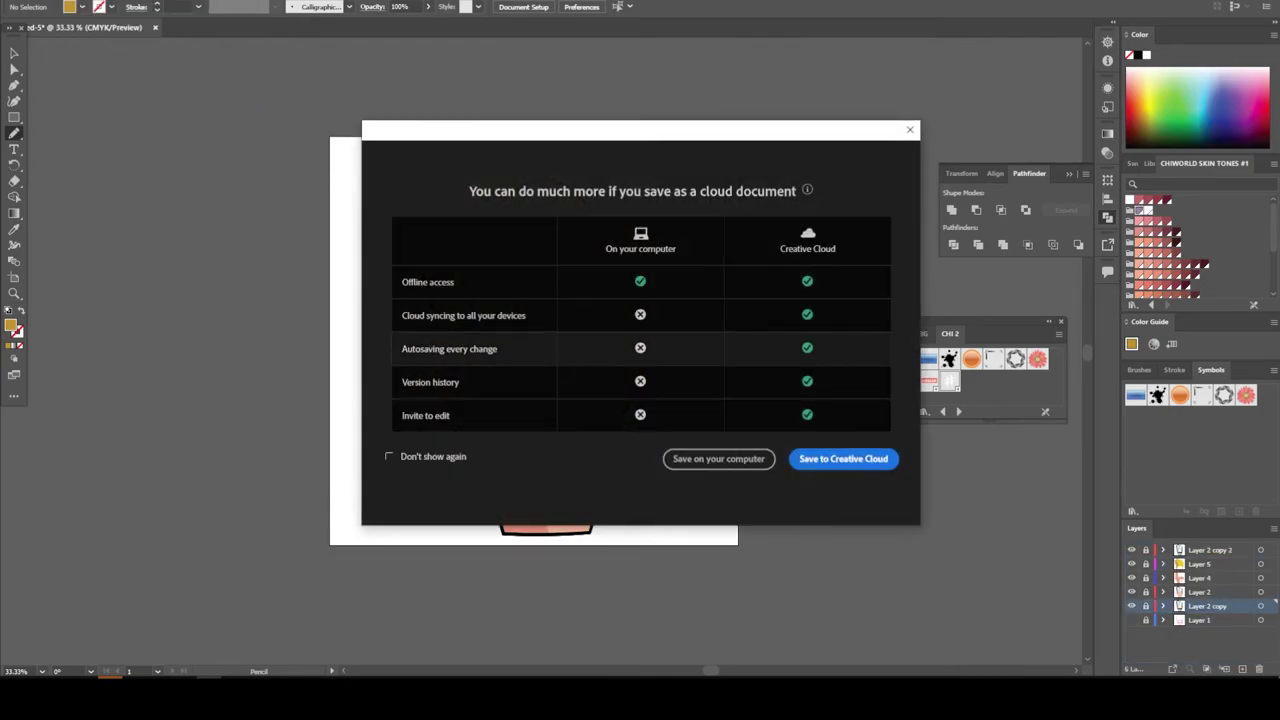
click(718, 458)
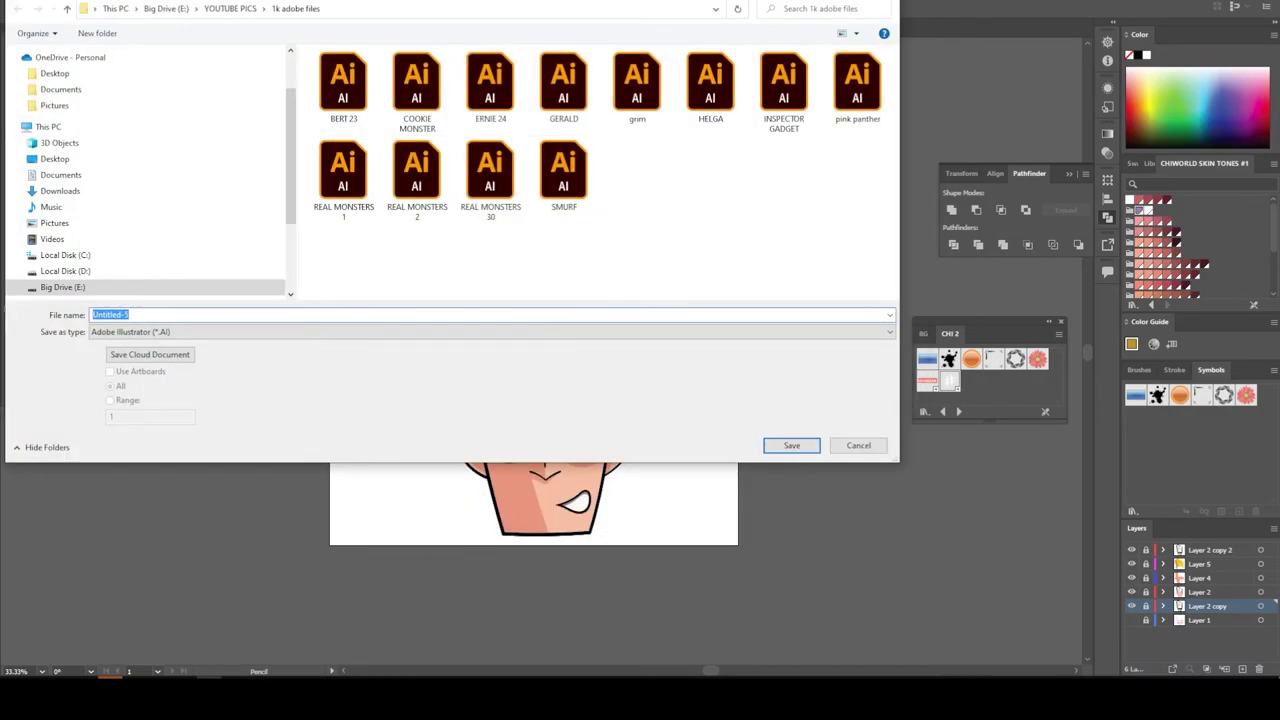
key(Return)
key(Return)
key(ctrl+l)
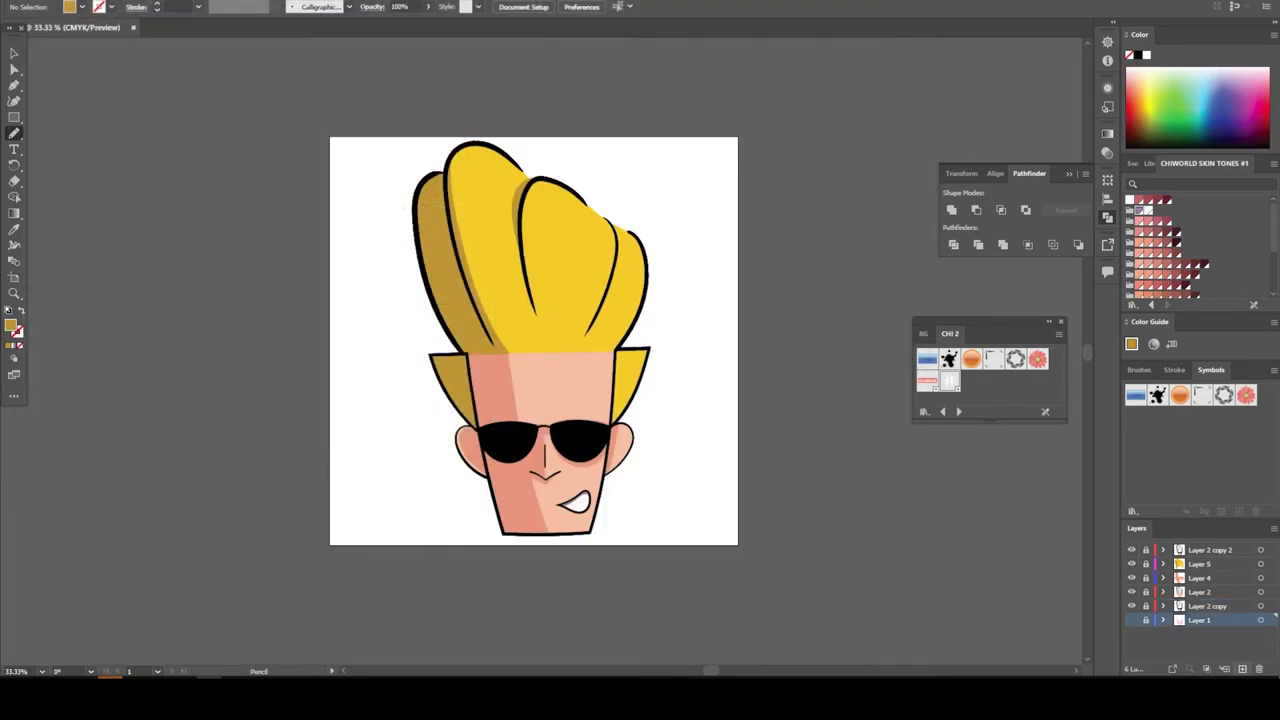
Place the black background symbol from the symbol library and align it with the artboard.
click(924, 411)
click(1130, 648)
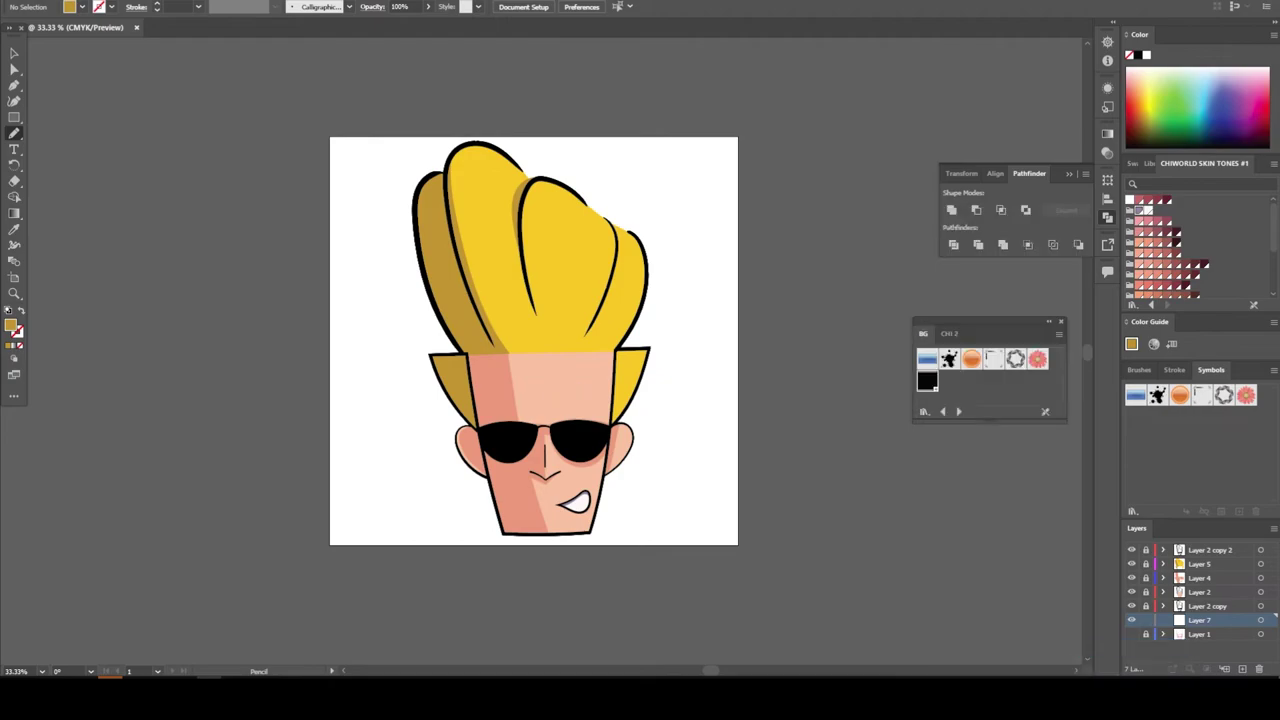
drag(928, 381, 536, 374)
key(v)
drag(366, 244, 363, 210)
key(ctrl+shift+a)
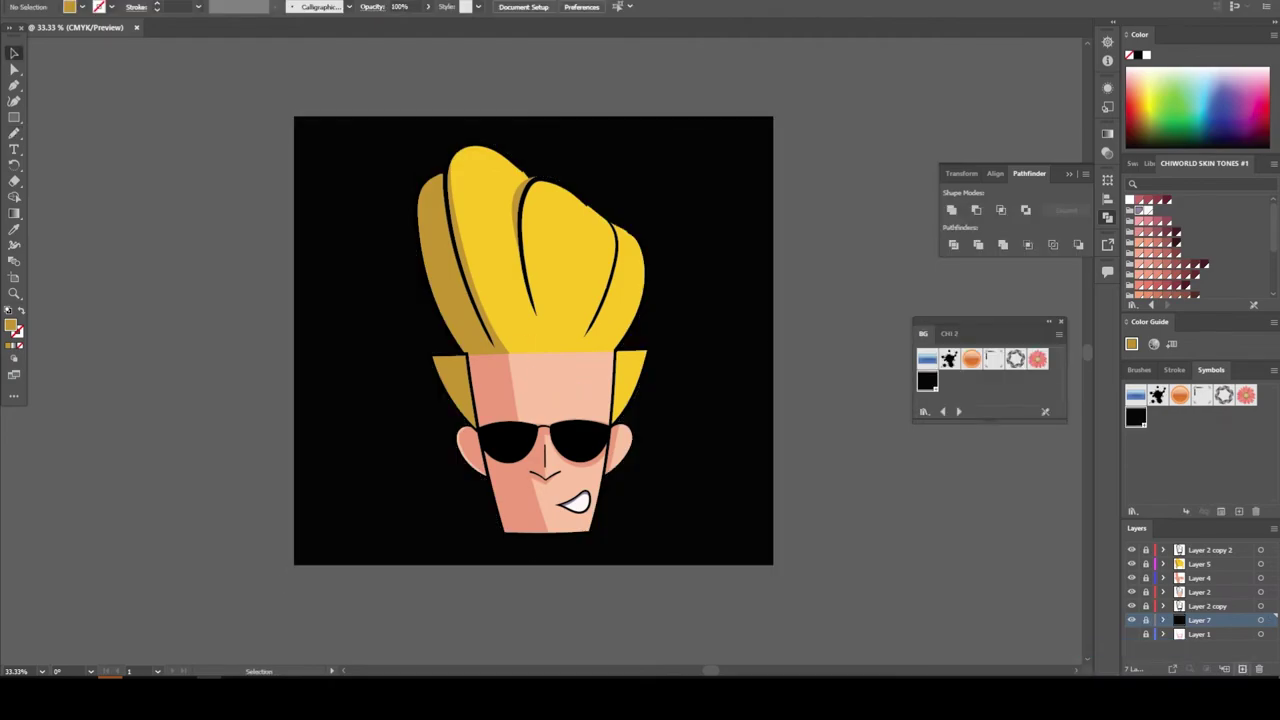
click(1260, 606)
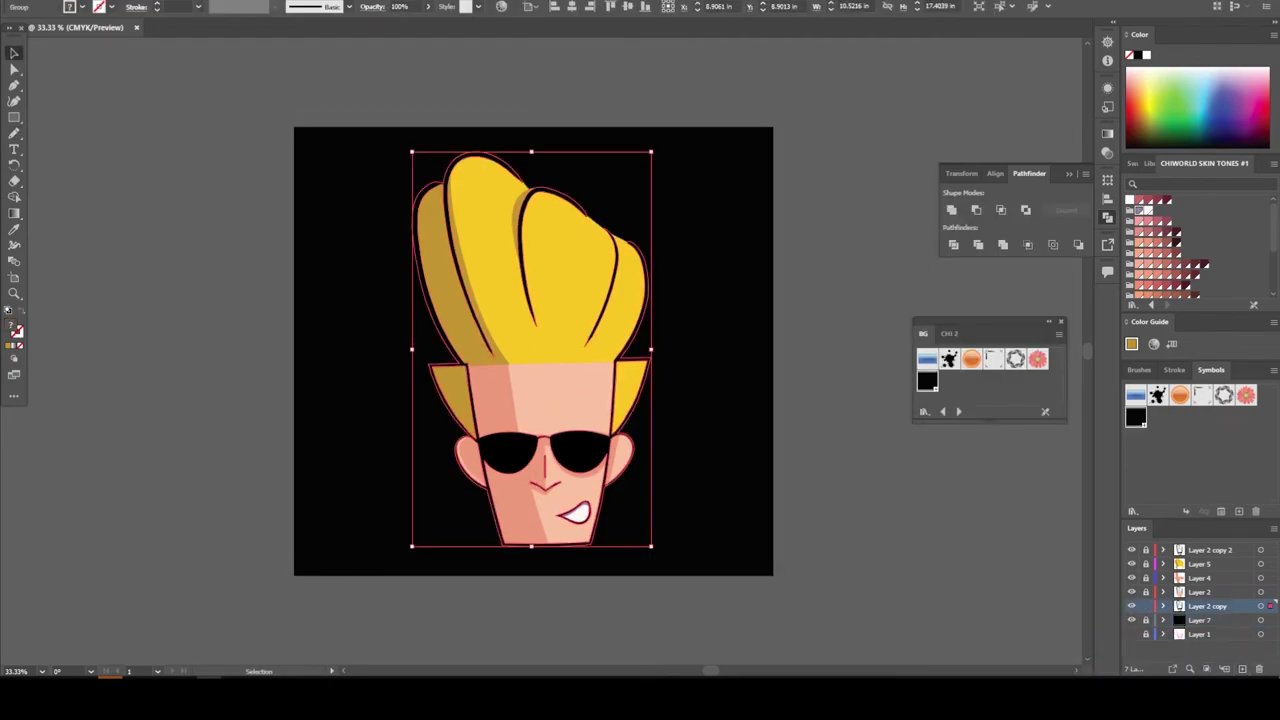
Add a second white 25 pt stroke to the face group in Appearance.
click(300, 2)
click(330, 160)
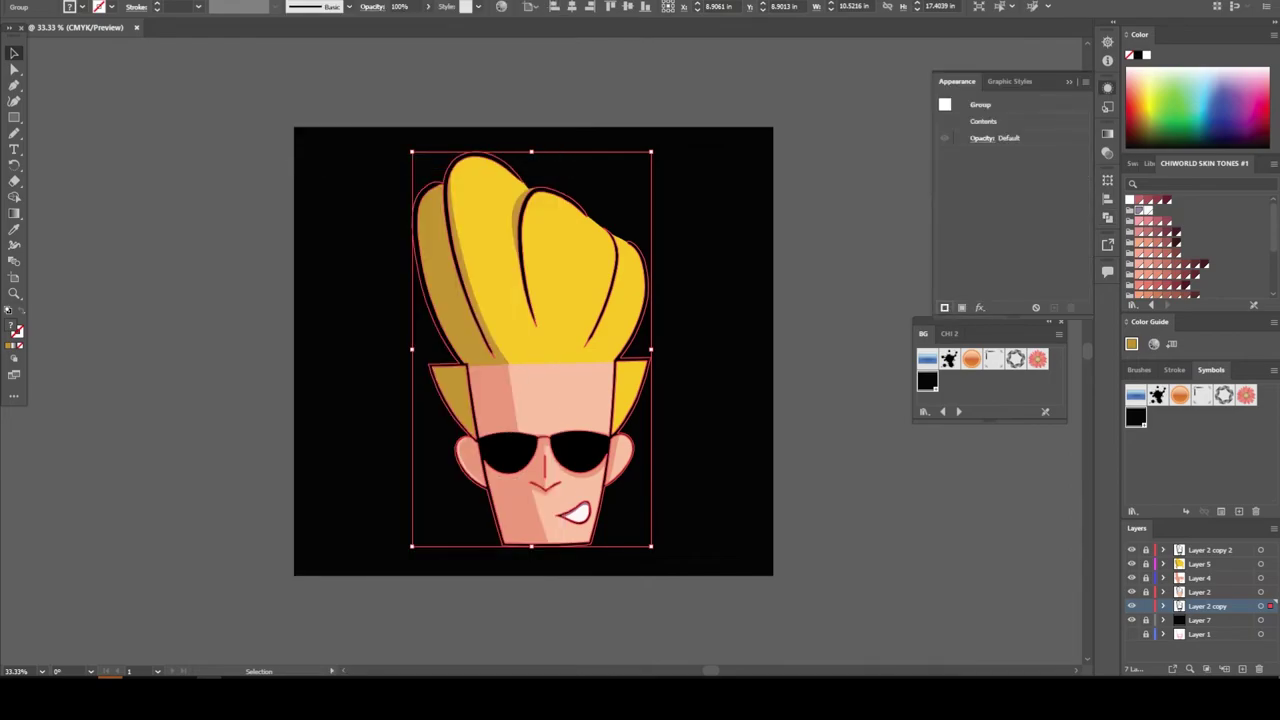
click(8, 310)
click(944, 307)
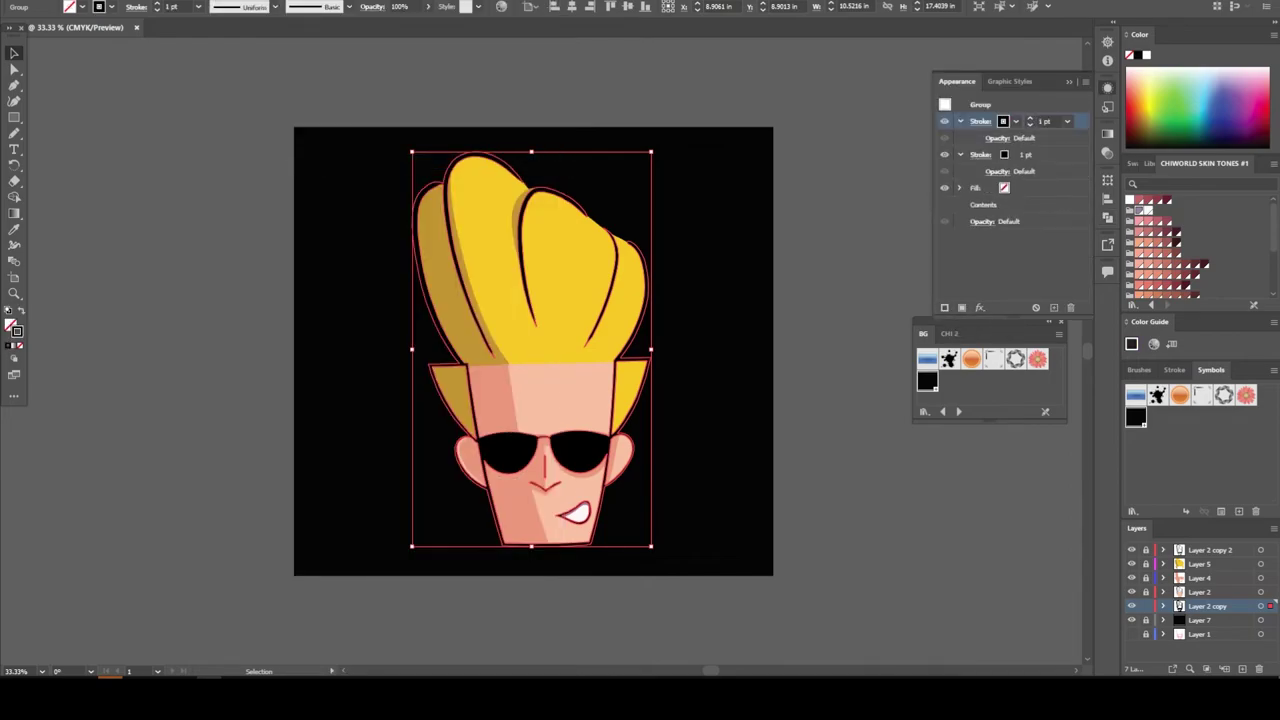
click(1004, 154)
click(1045, 154)
key(Up)
key(Up)
key(Up)
key(Up)
key(Up)
key(Up)
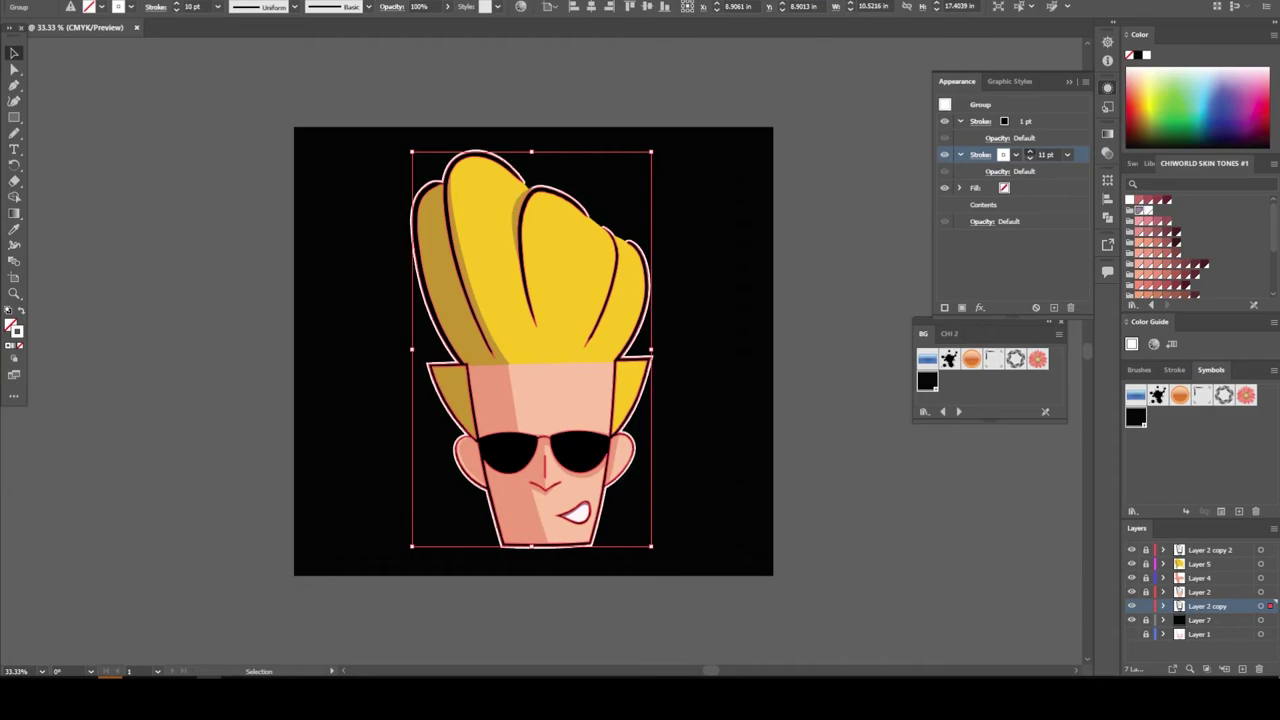
key(Up)
key(Up)
key(Up)
key(Up)
key(Up)
key(Up)
key(ctrl+shift+a)
On a new layer, place the red CHI 2 username tag, tilted about 30° by the sunglasses.
key(ctrl+plus)
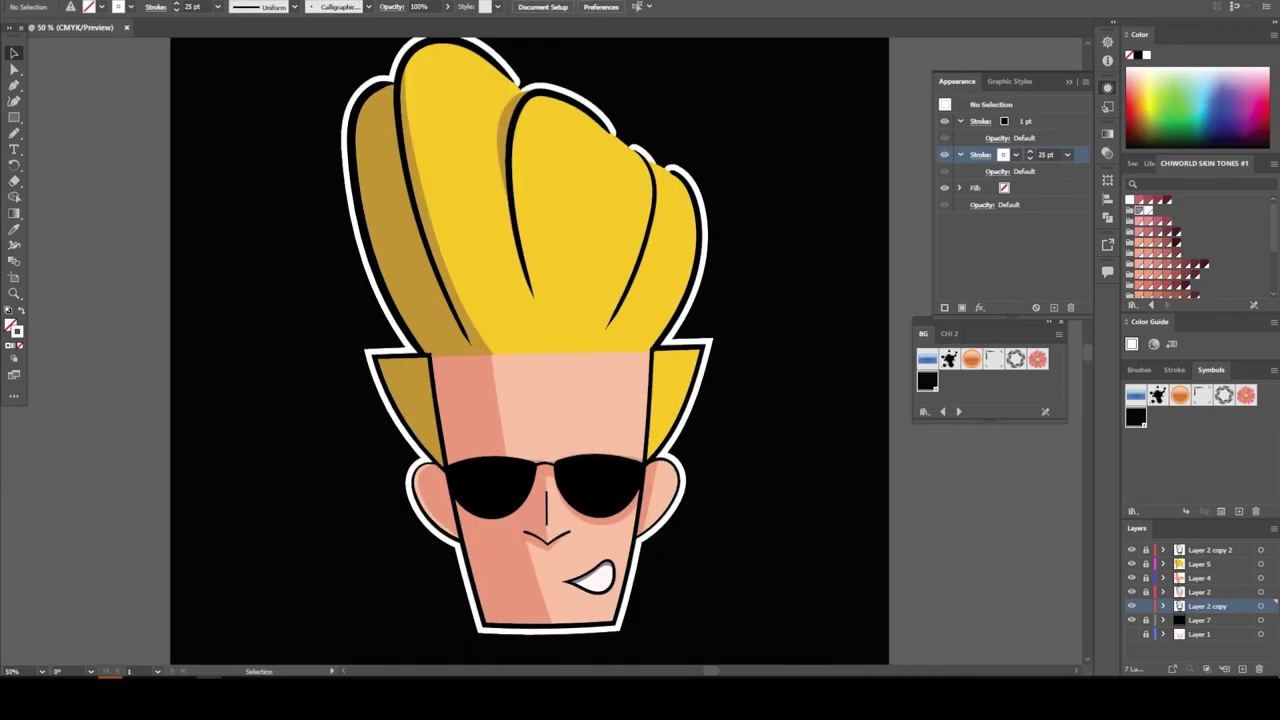
key(ctrl+l)
click(924, 411)
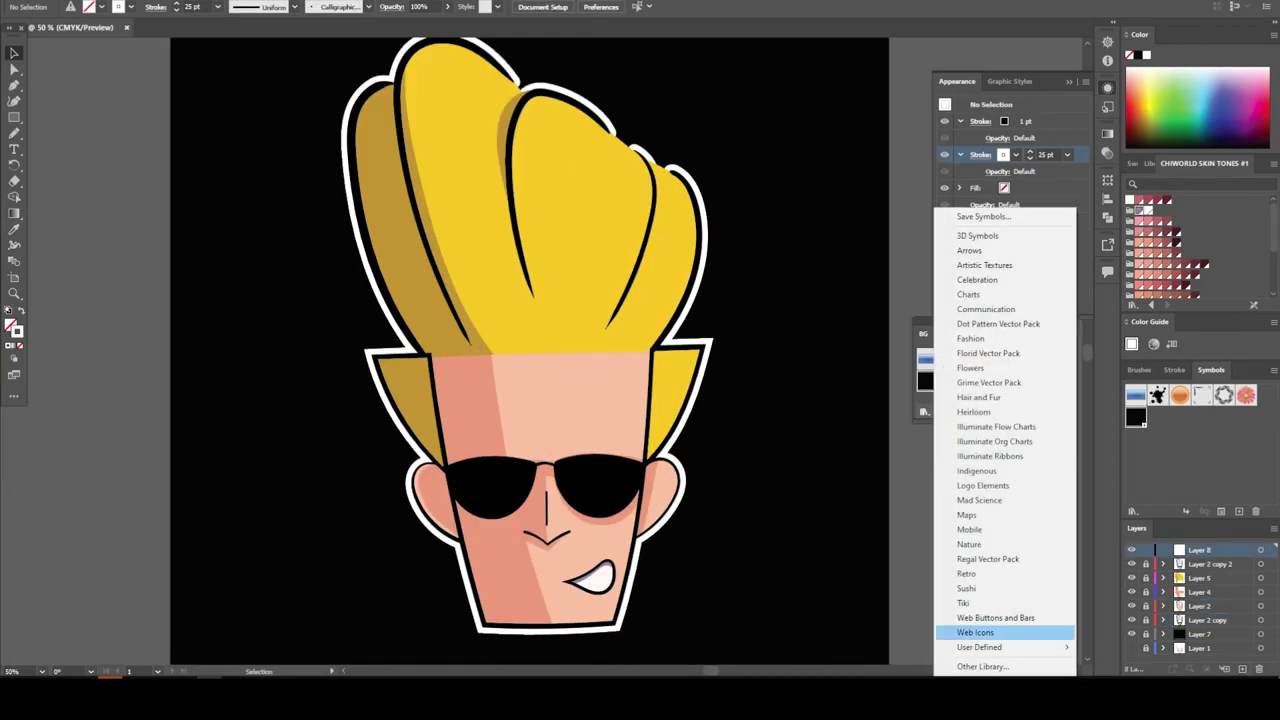
click(1100, 662)
drag(927, 381, 362, 480)
drag(446, 502, 462, 440)
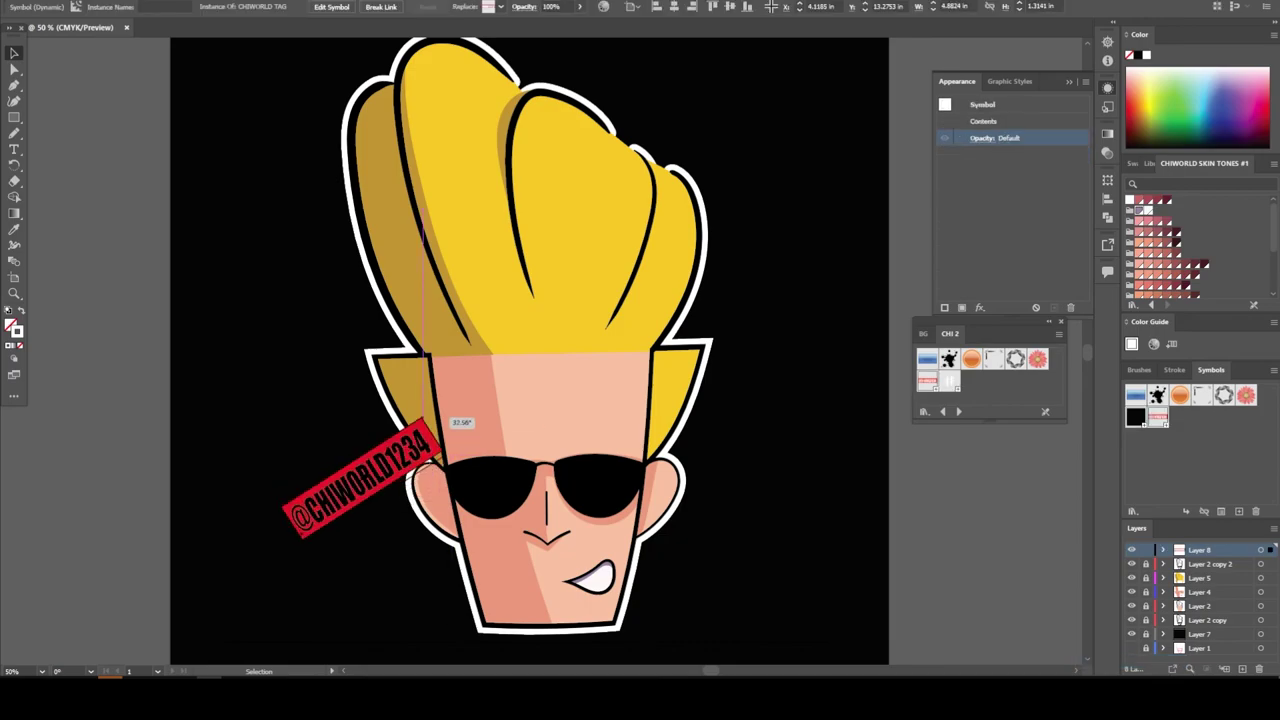
drag(371, 486, 400, 442)
key(ctrl+shift+a)
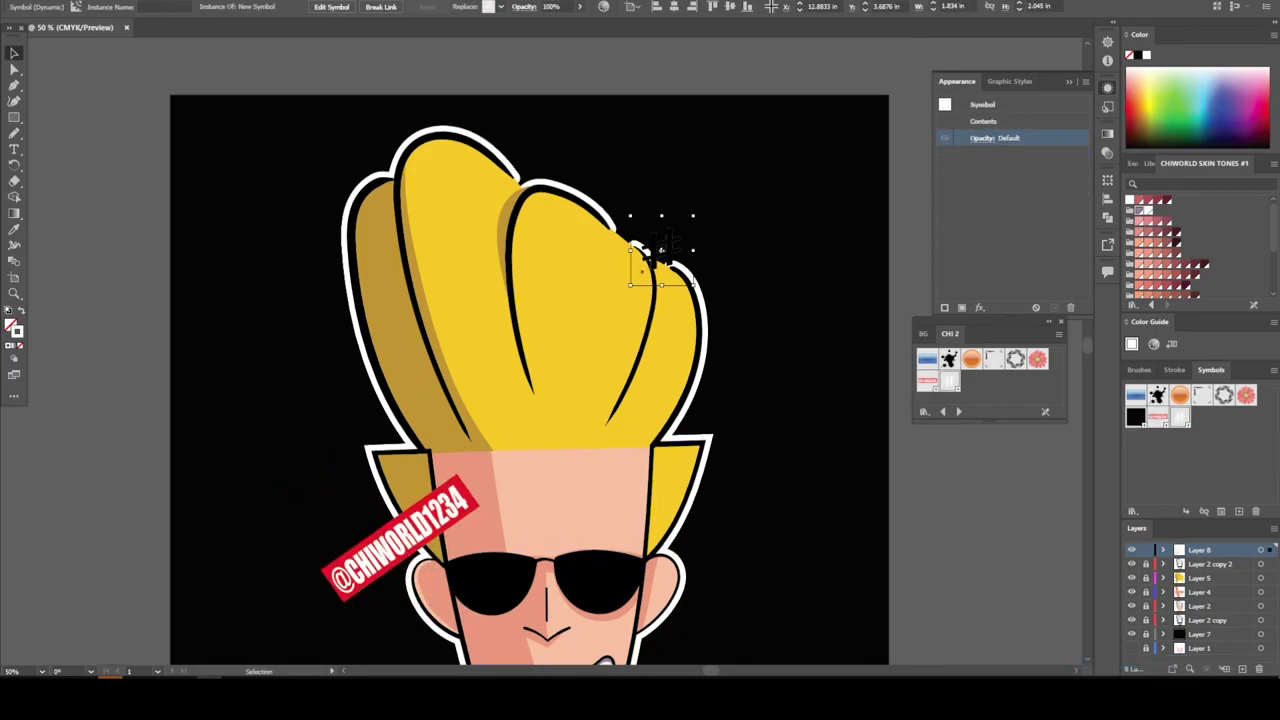
Type '31' and make it white (ffffff) with no stroke.
click(155, 237)
text(31)
drag(157, 215, 82, 213)
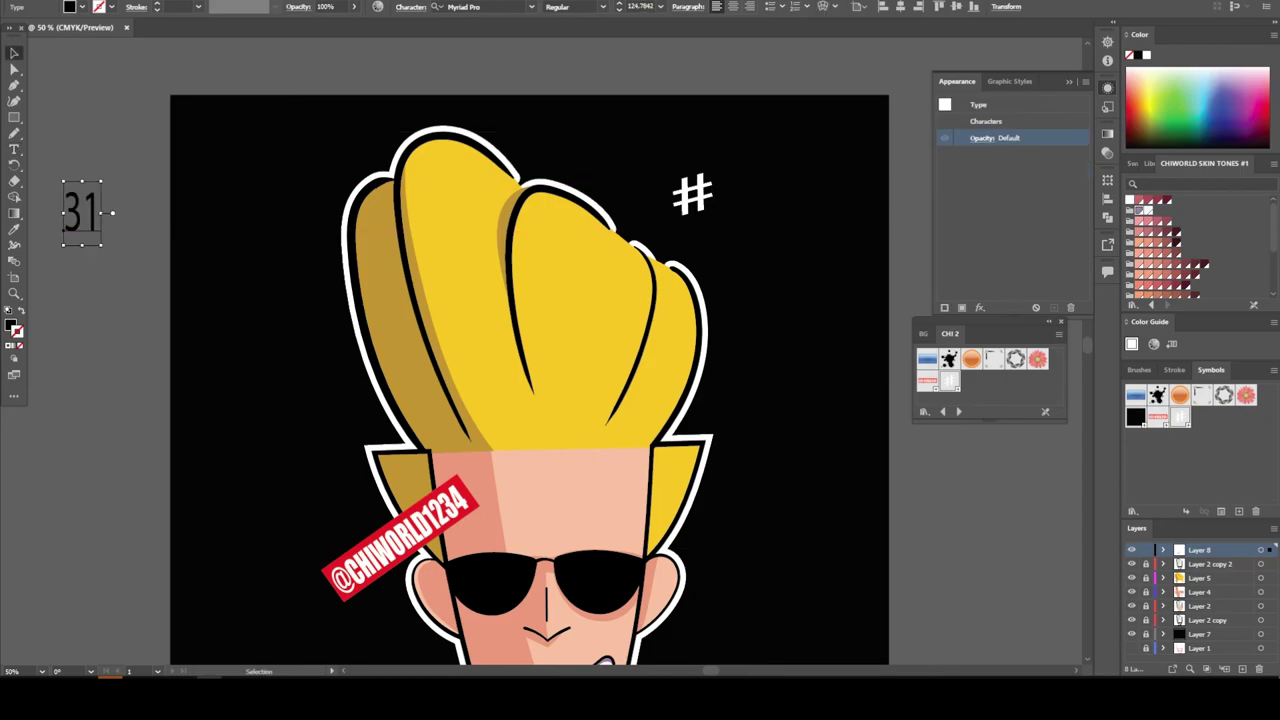
double_click(17, 331)
text(ffffff)
key(Return)
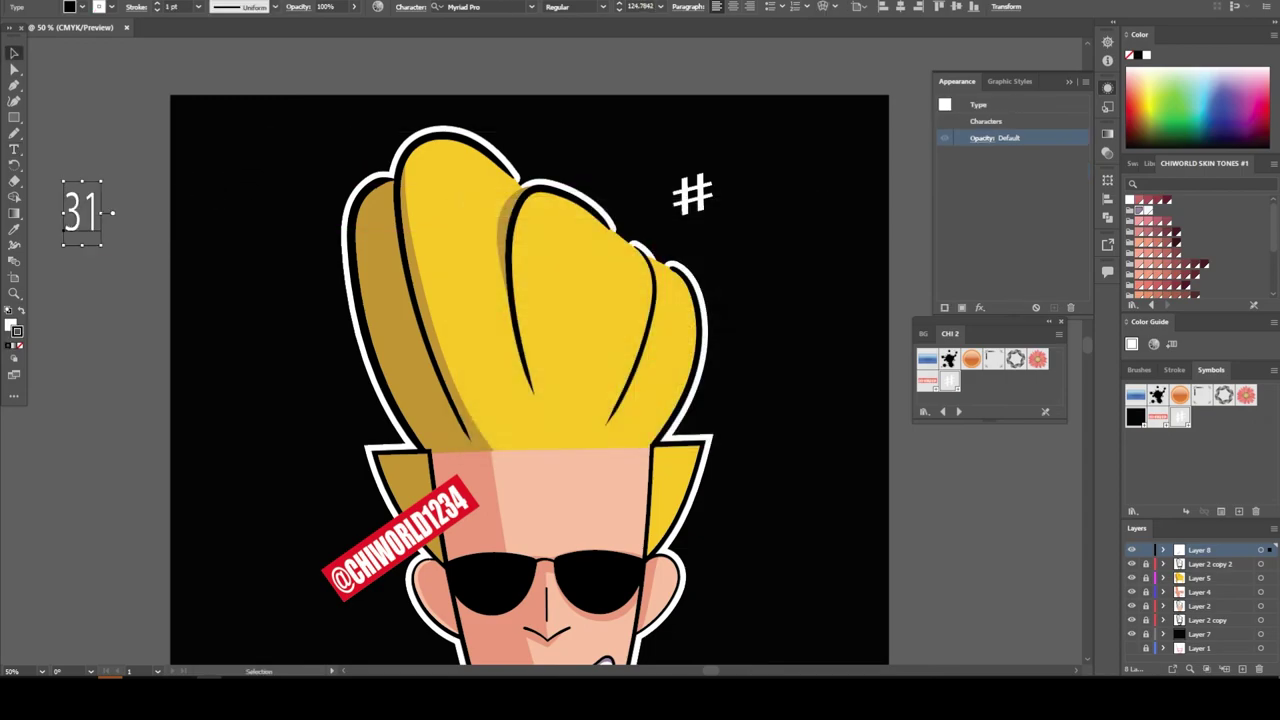
key(shift+x)
Set '31' in Nimbus Sans Extd Black, enlarge it and move it beside the #.
key(ctrl+F9)
text(Nimbus Sans Extd Black)
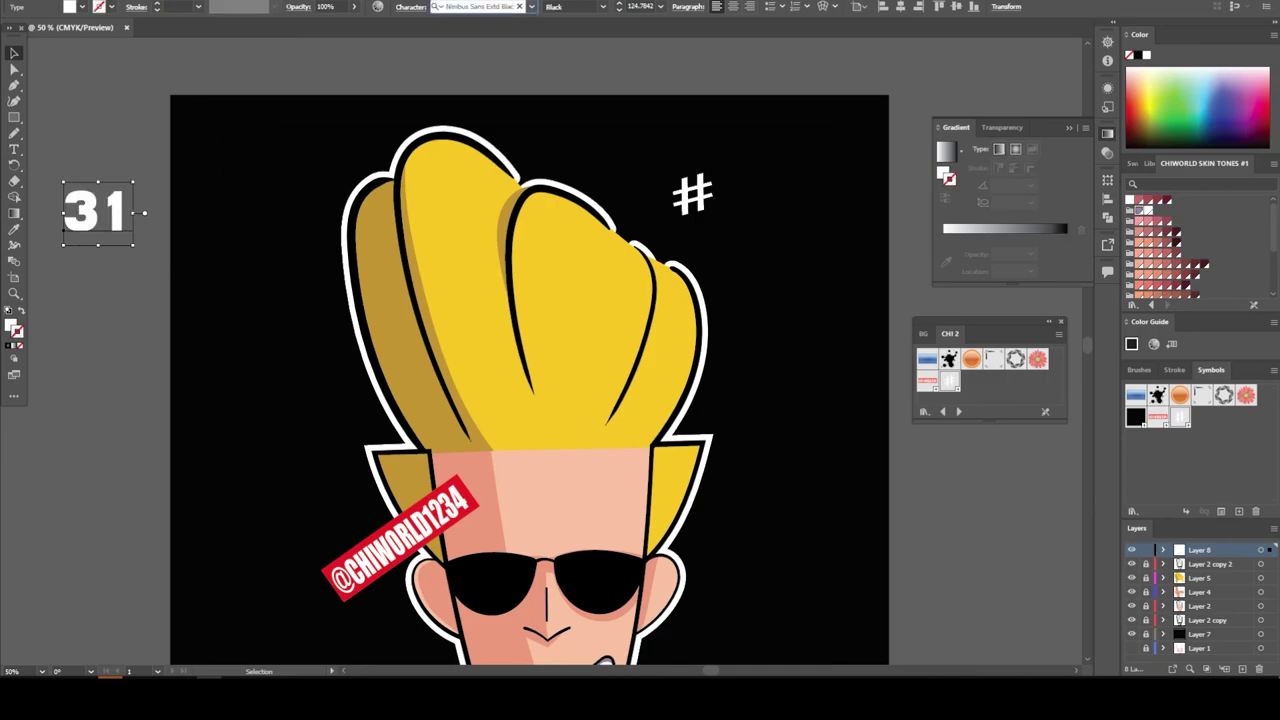
drag(133, 183, 171, 110)
drag(117, 160, 757, 210)
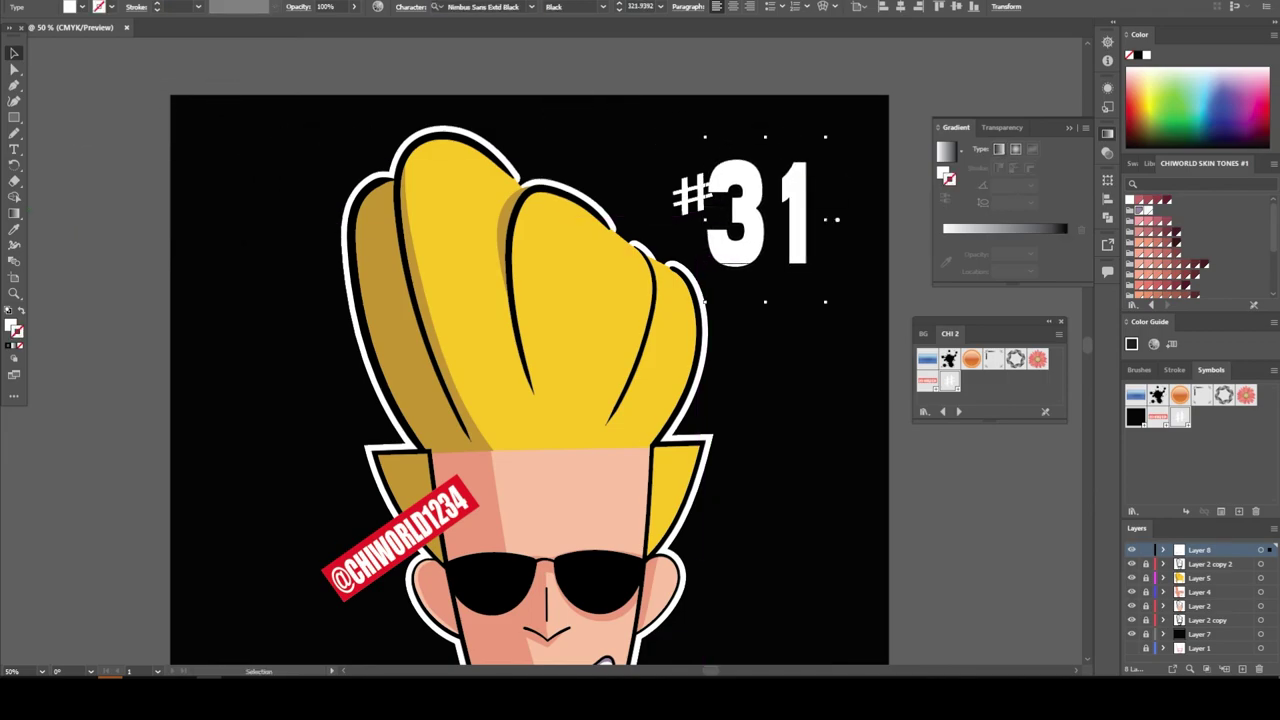
key(ctrl+shift+a)
key(ctrl+minus)
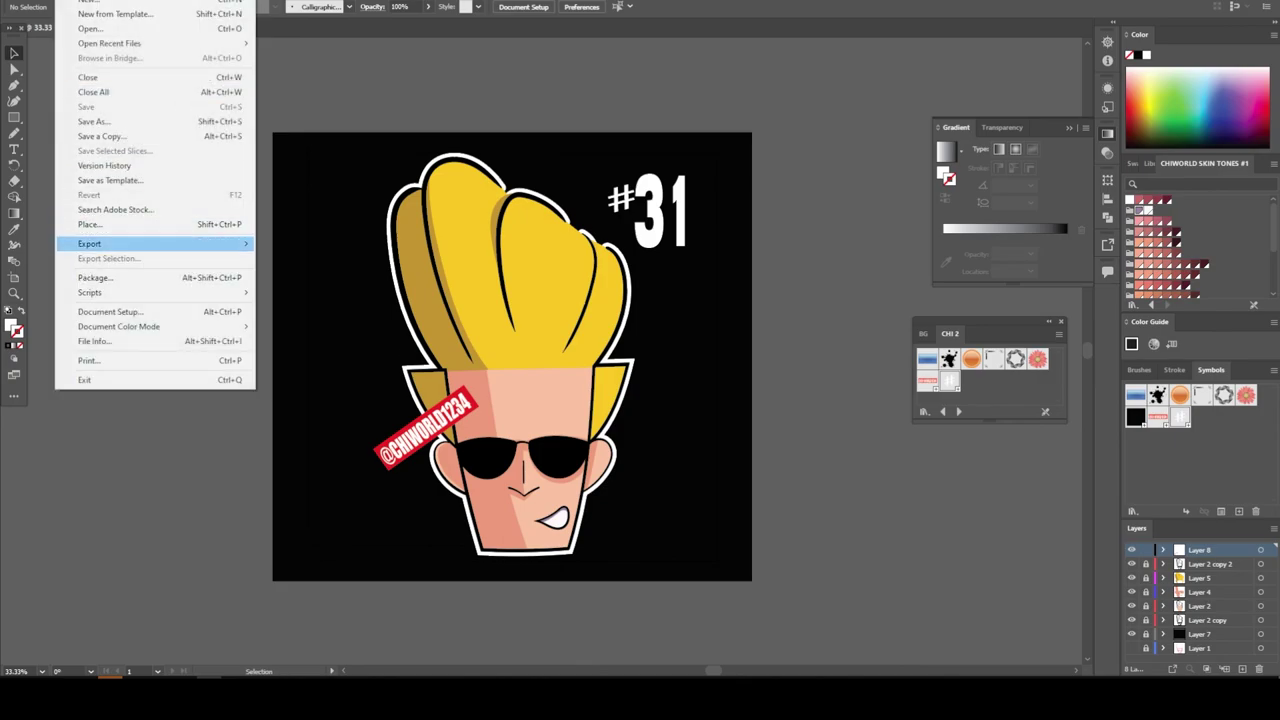
Export the artwork as a PNG named 31, accepting the PNG options.
click(330, 259)
key(Return)
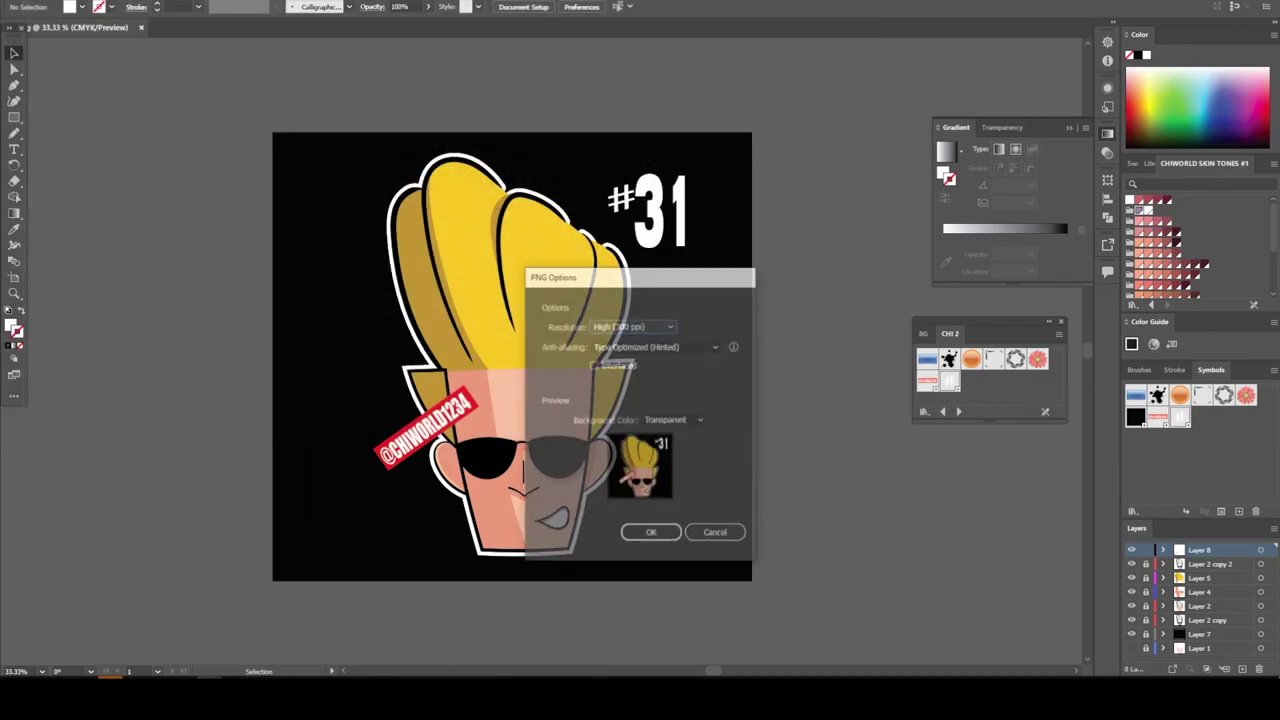